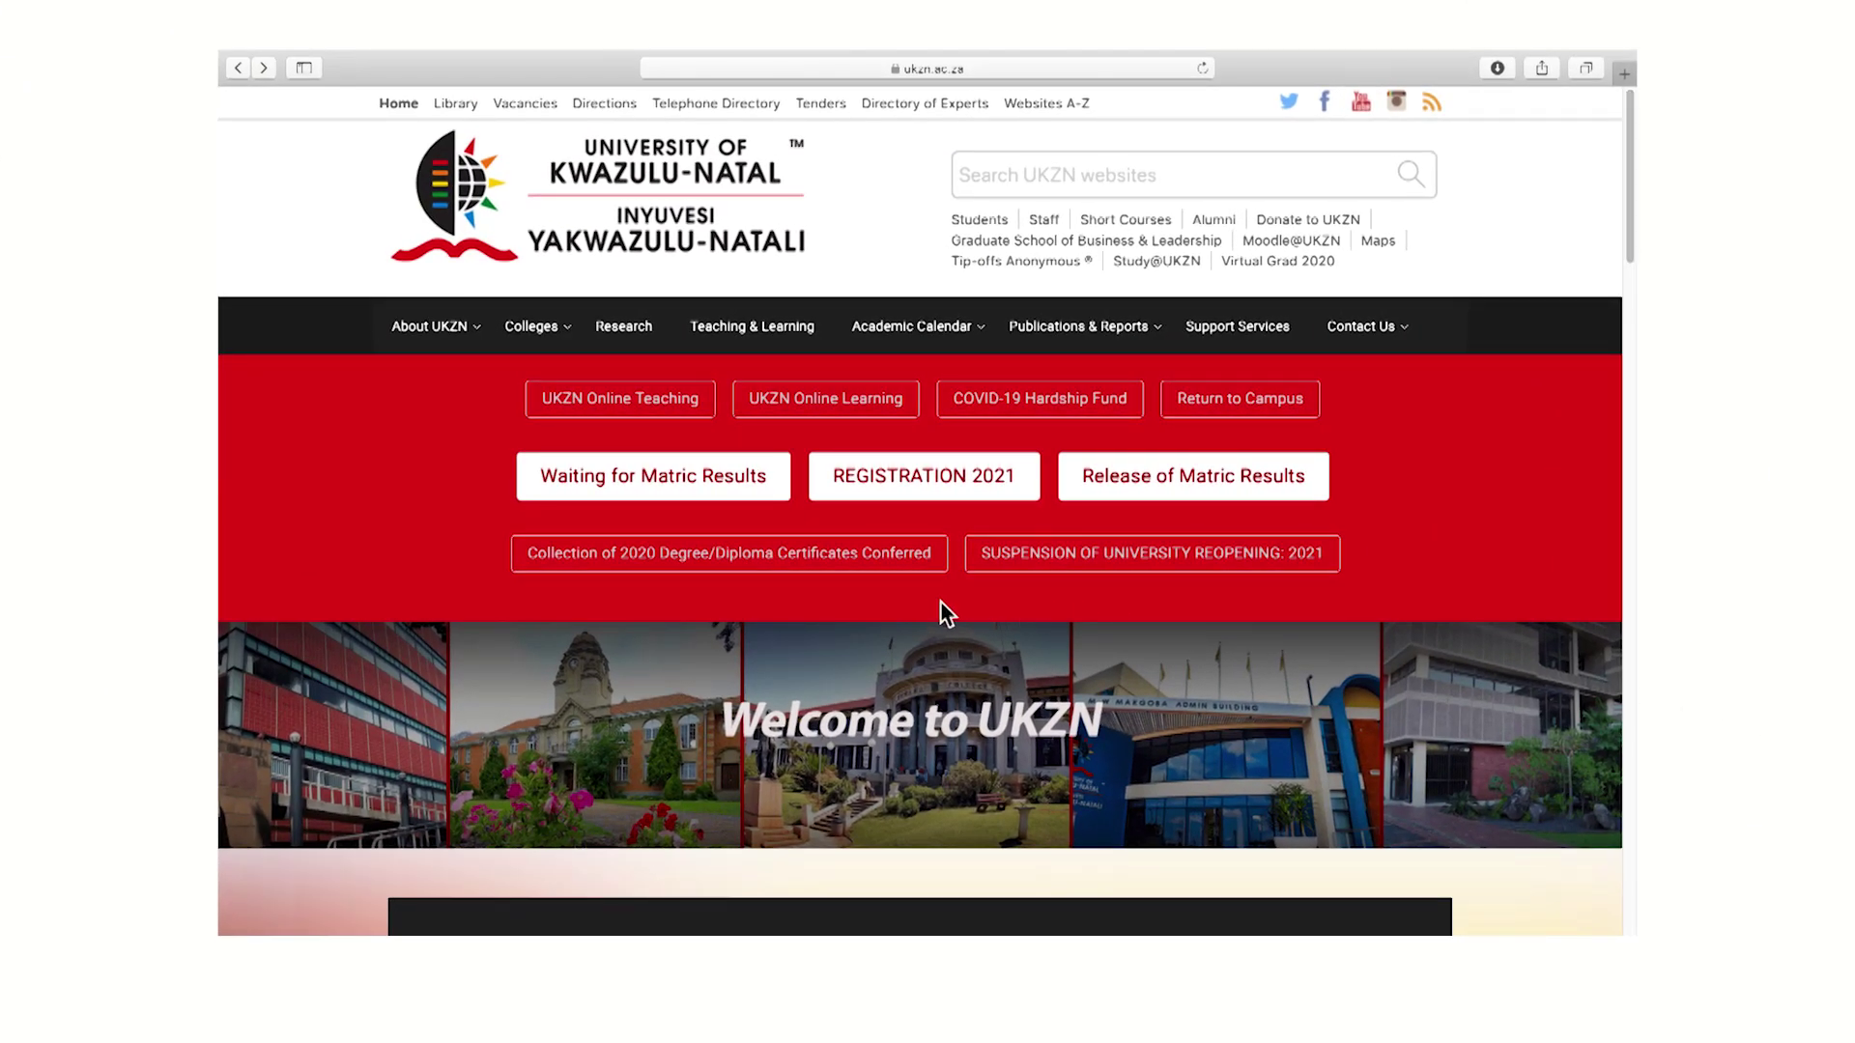
# Step: Open the Registration 2021 site and go to the steps for registering online
pyautogui.click(916, 495)
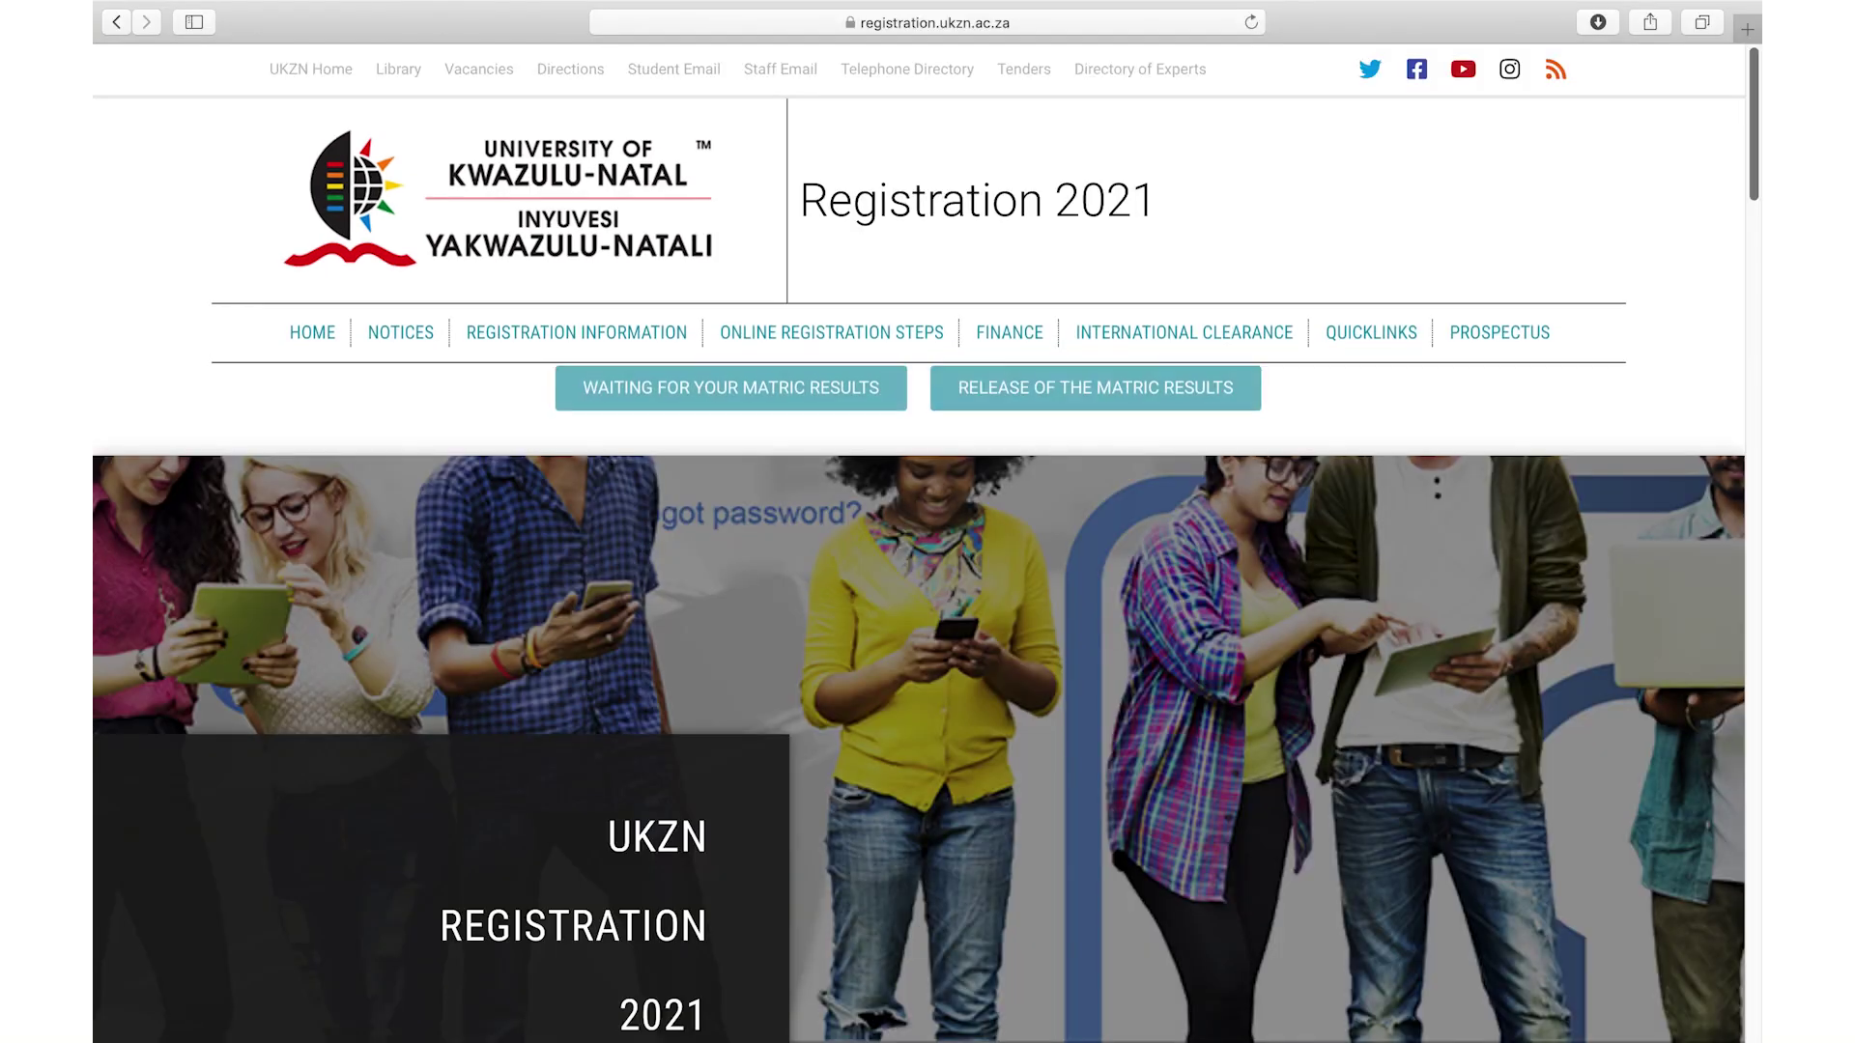
pyautogui.scroll(-3, 920, 580)
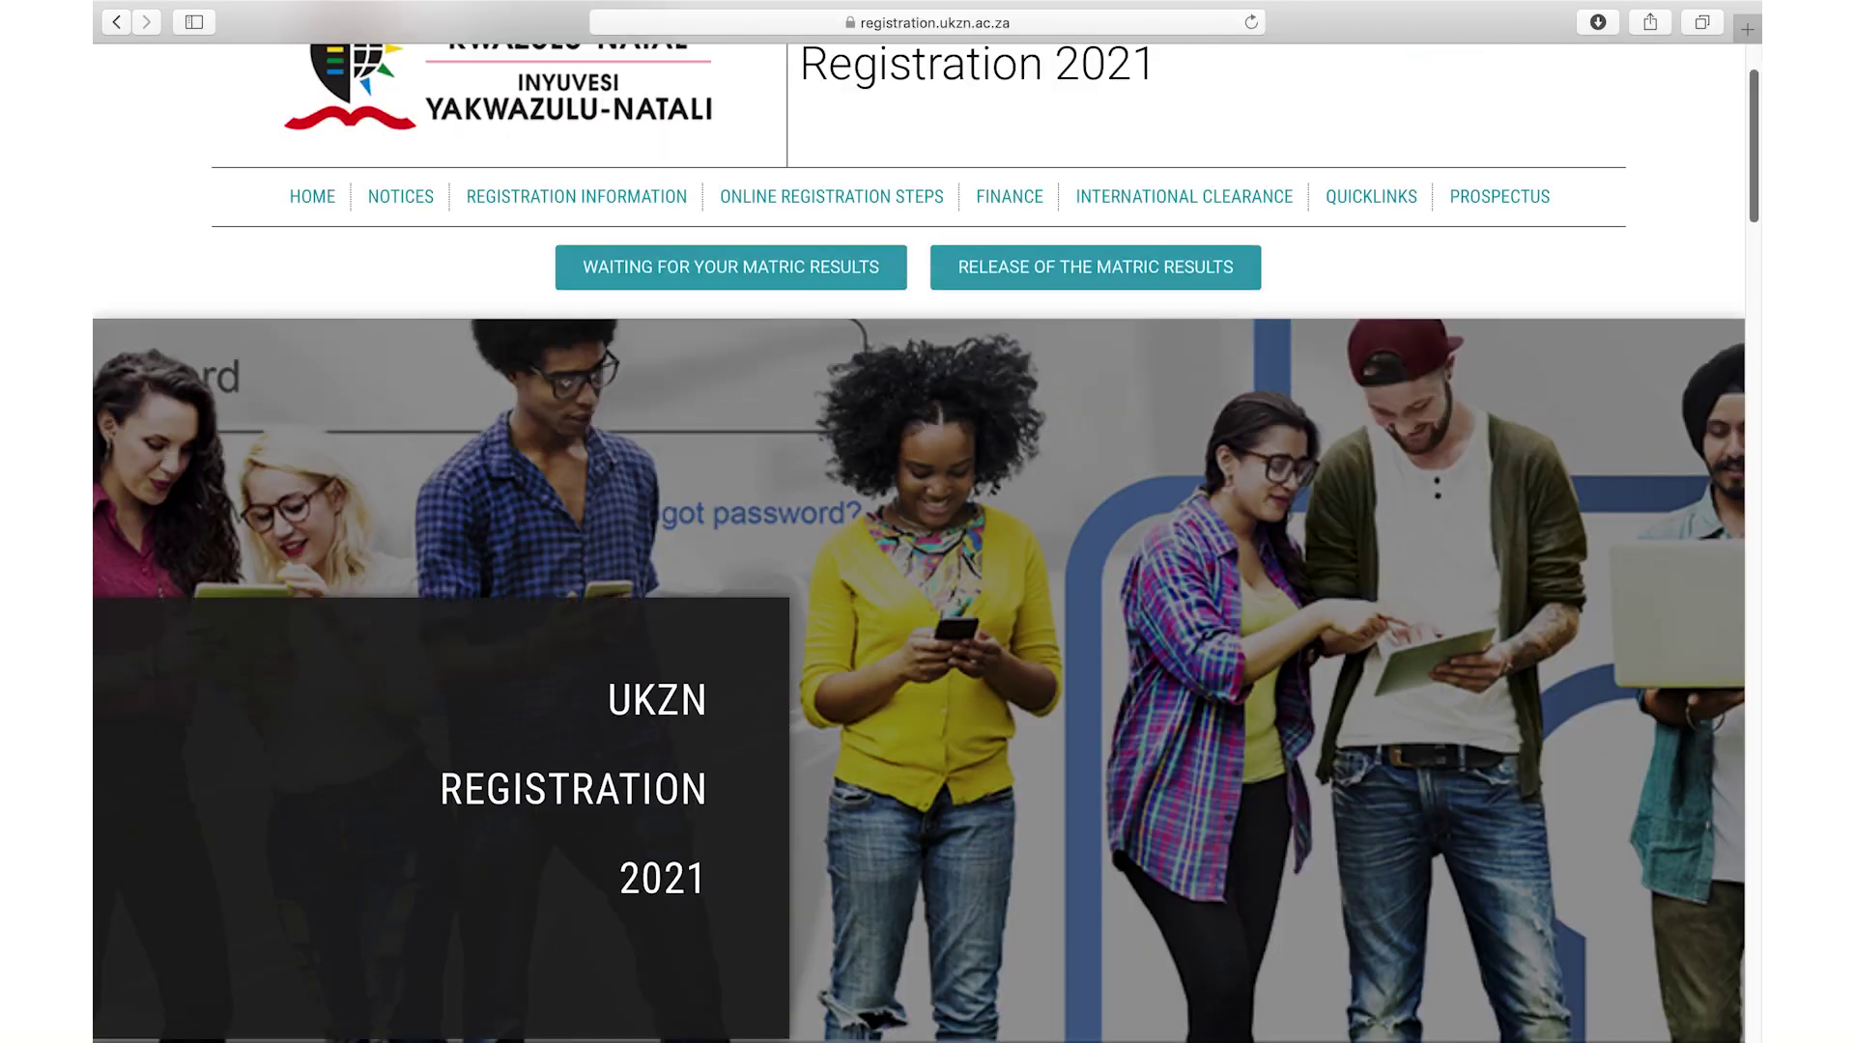
pyautogui.scroll(-10, 920, 580)
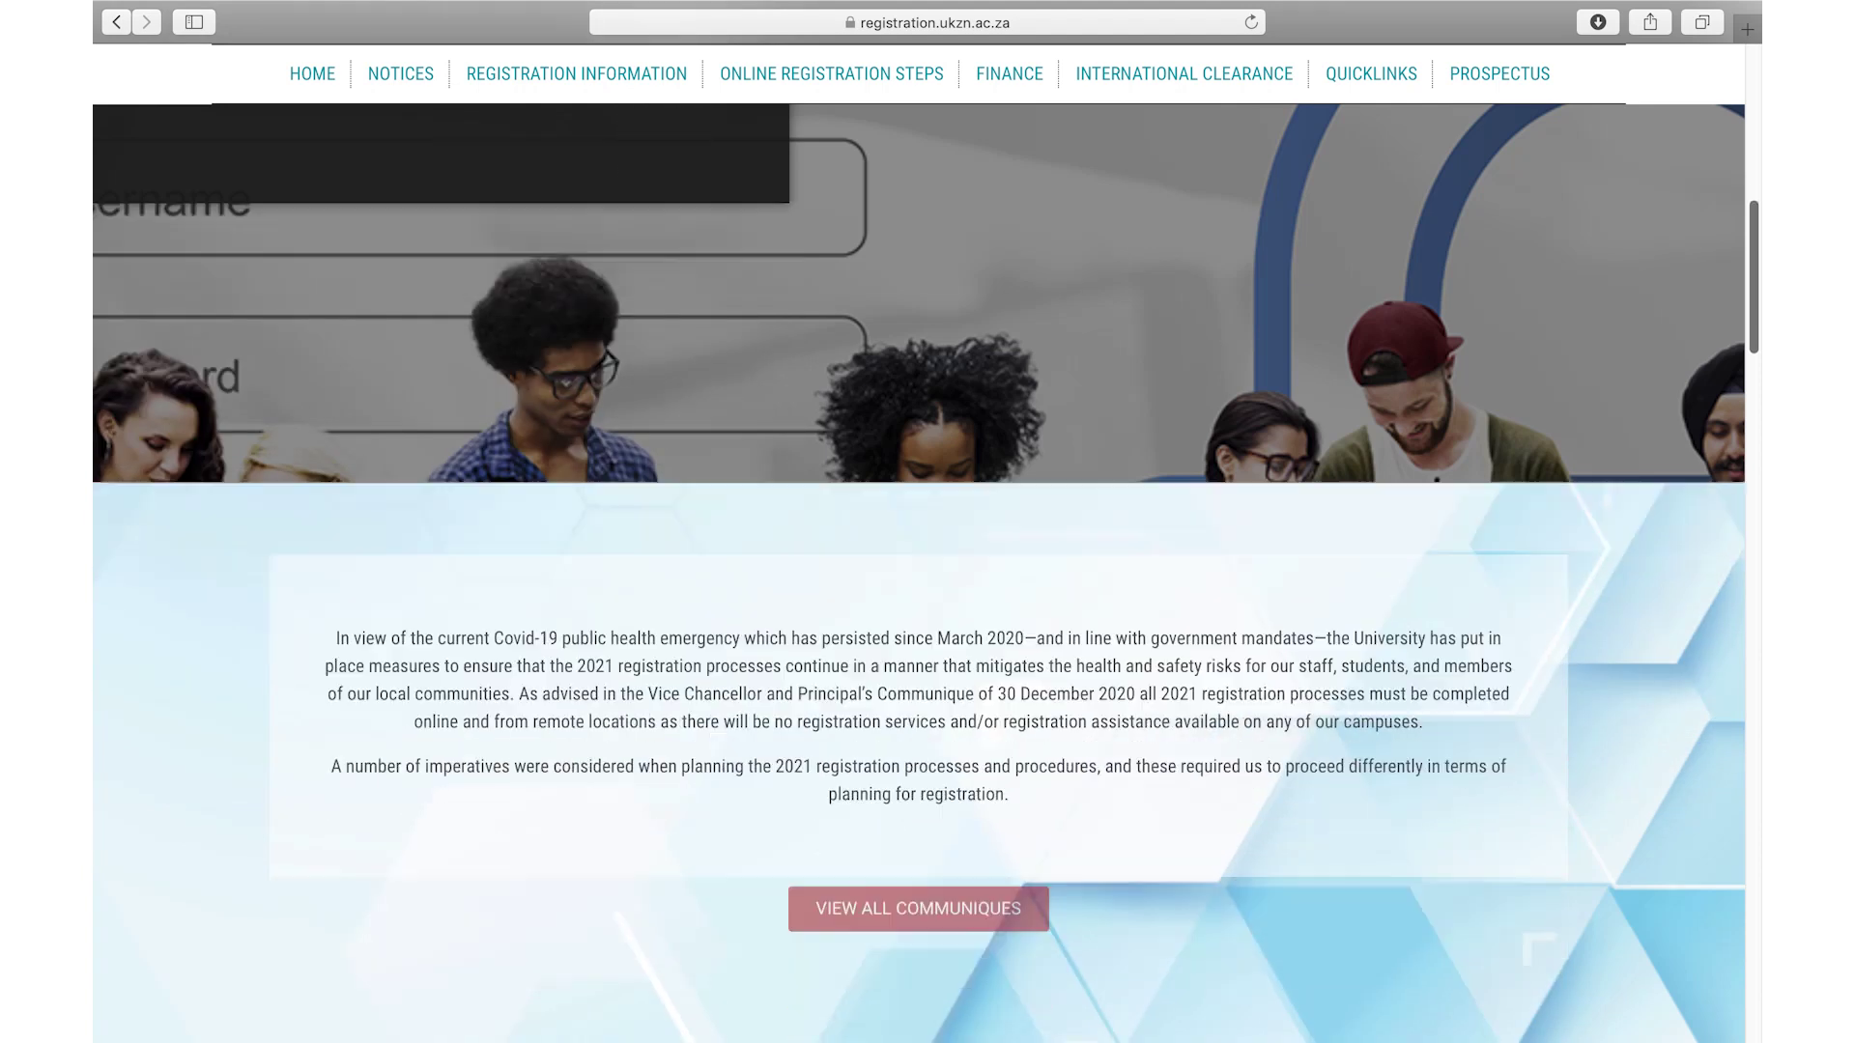
pyautogui.scroll(-10, 920, 580)
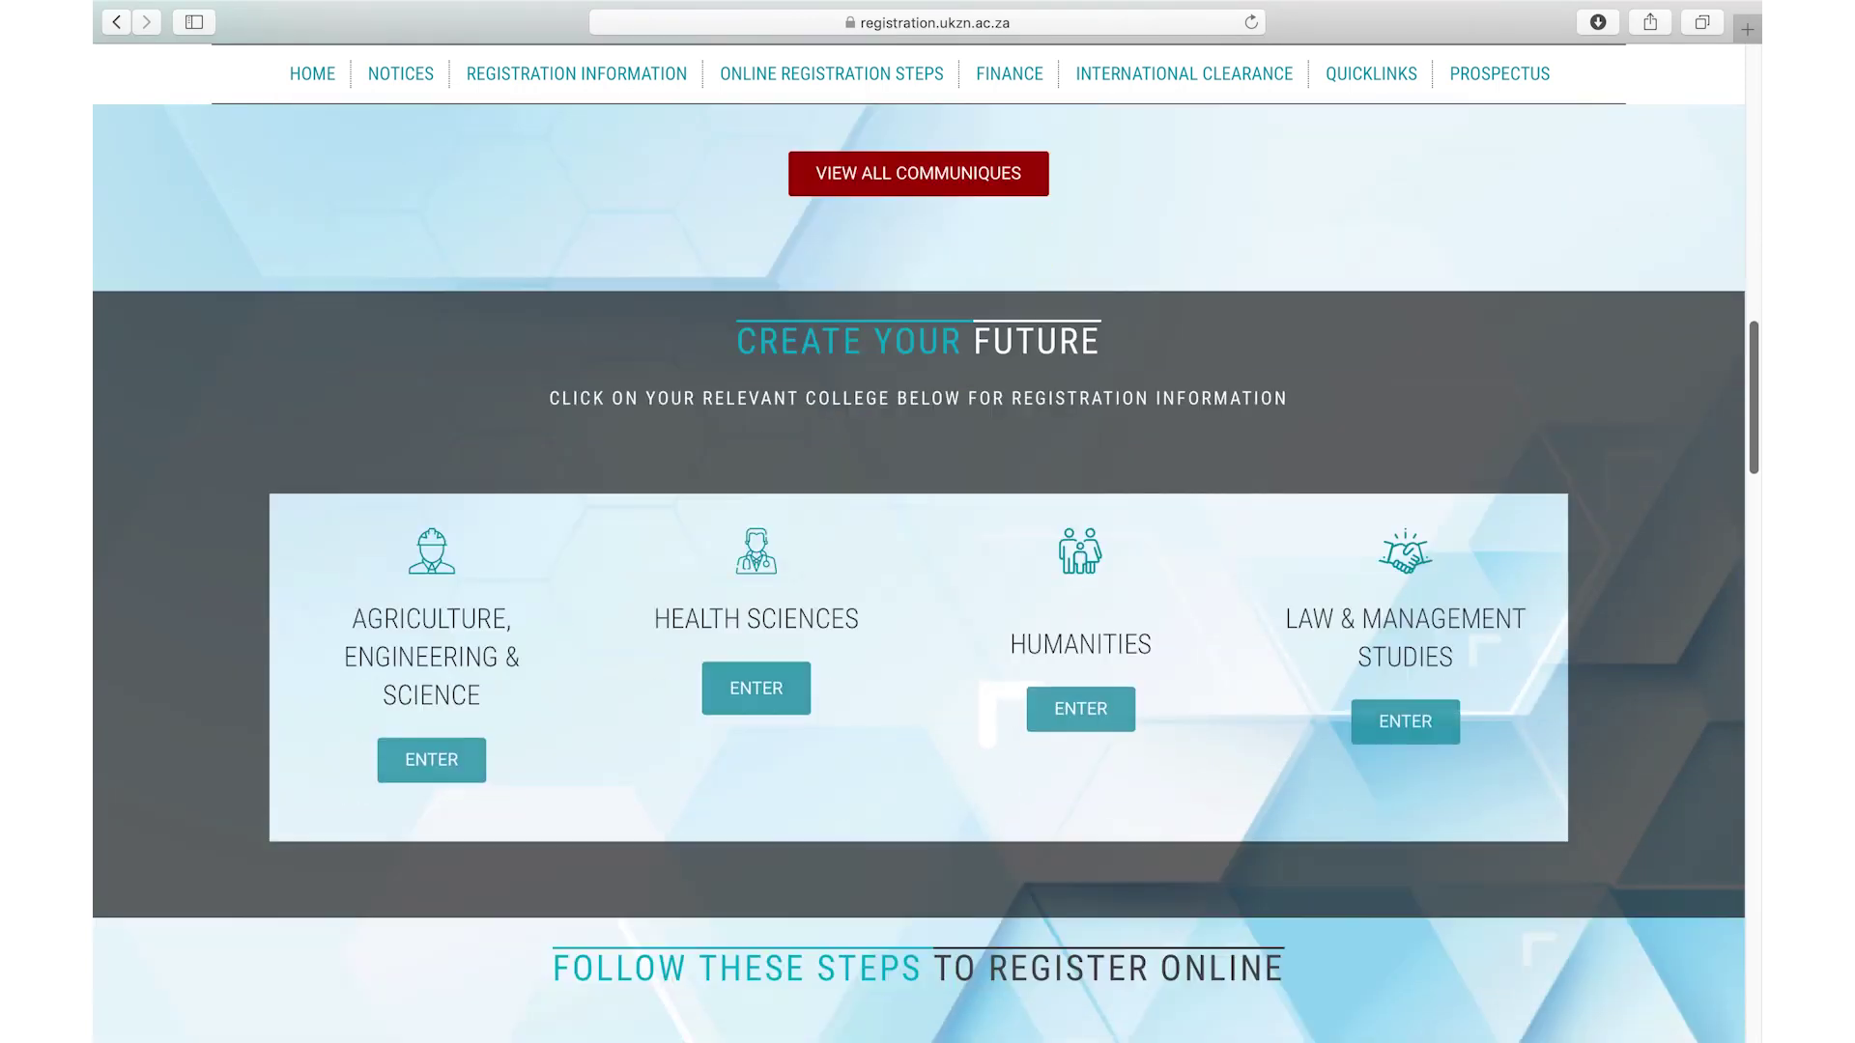
pyautogui.scroll(-3, 920, 580)
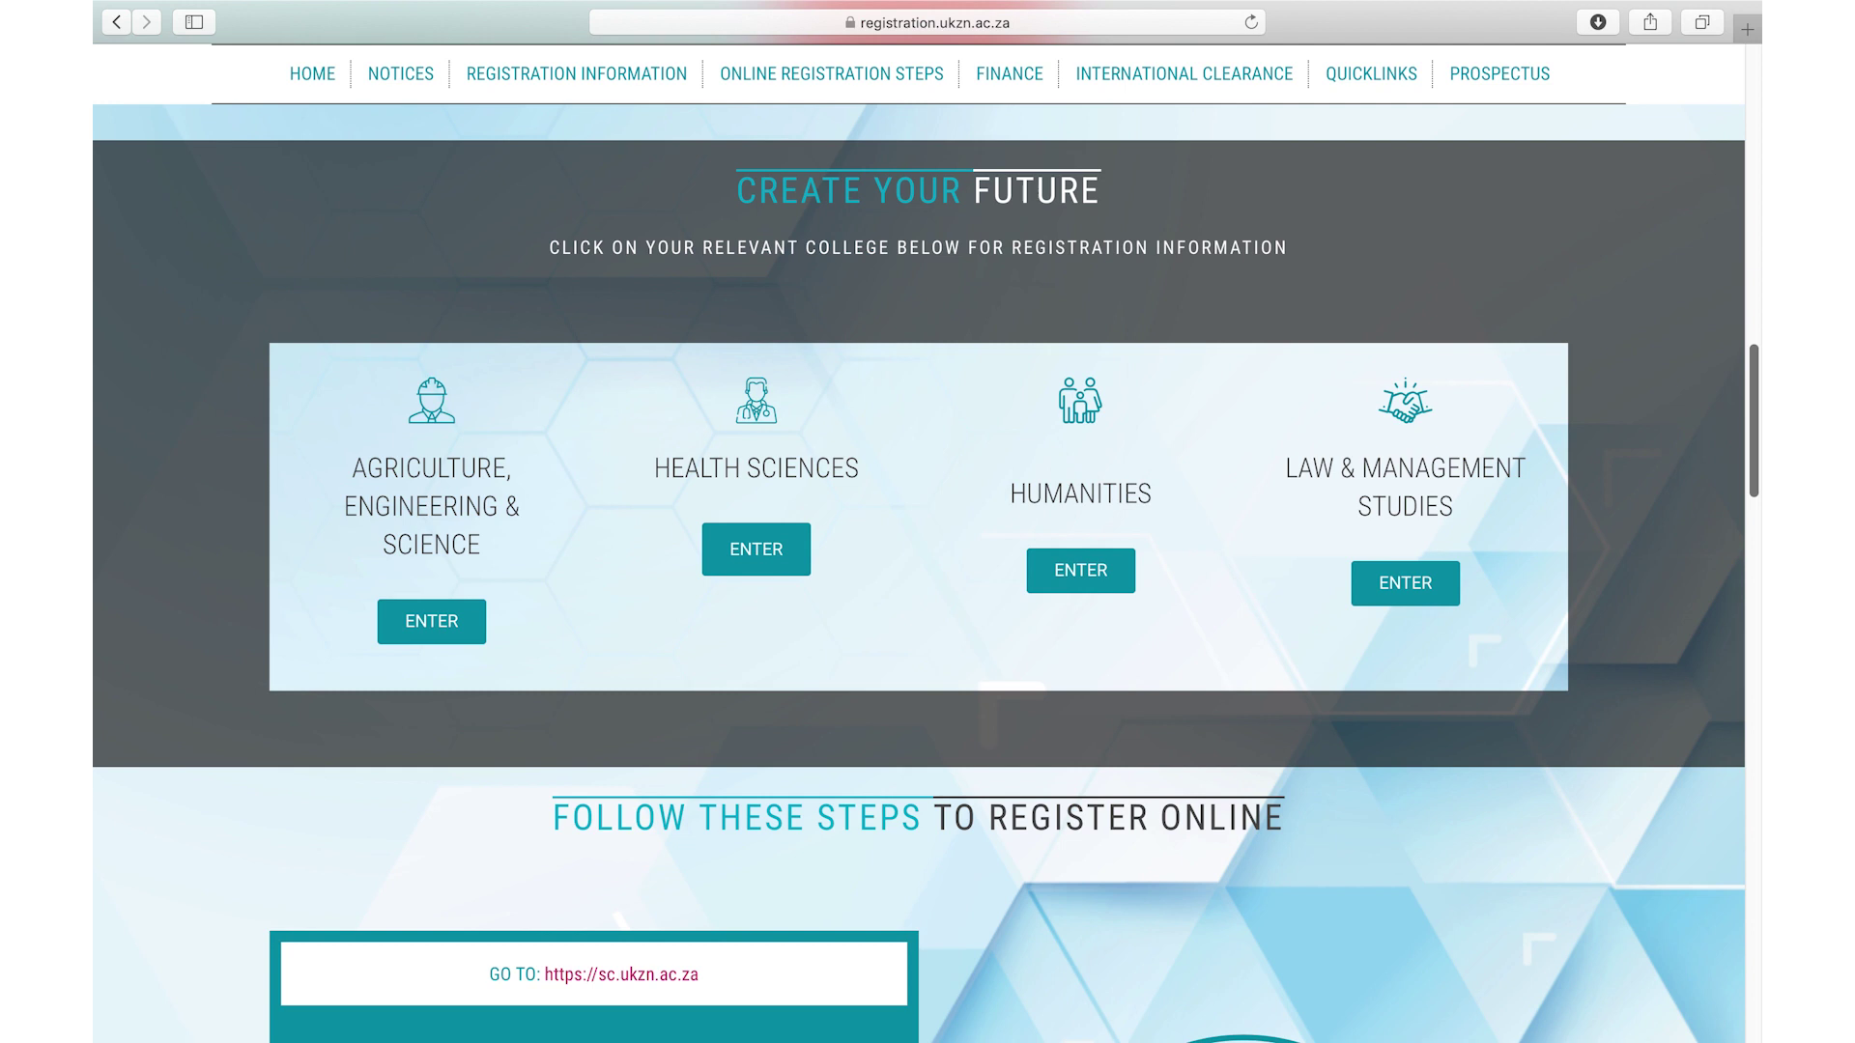
pyautogui.scroll(-10, 920, 579)
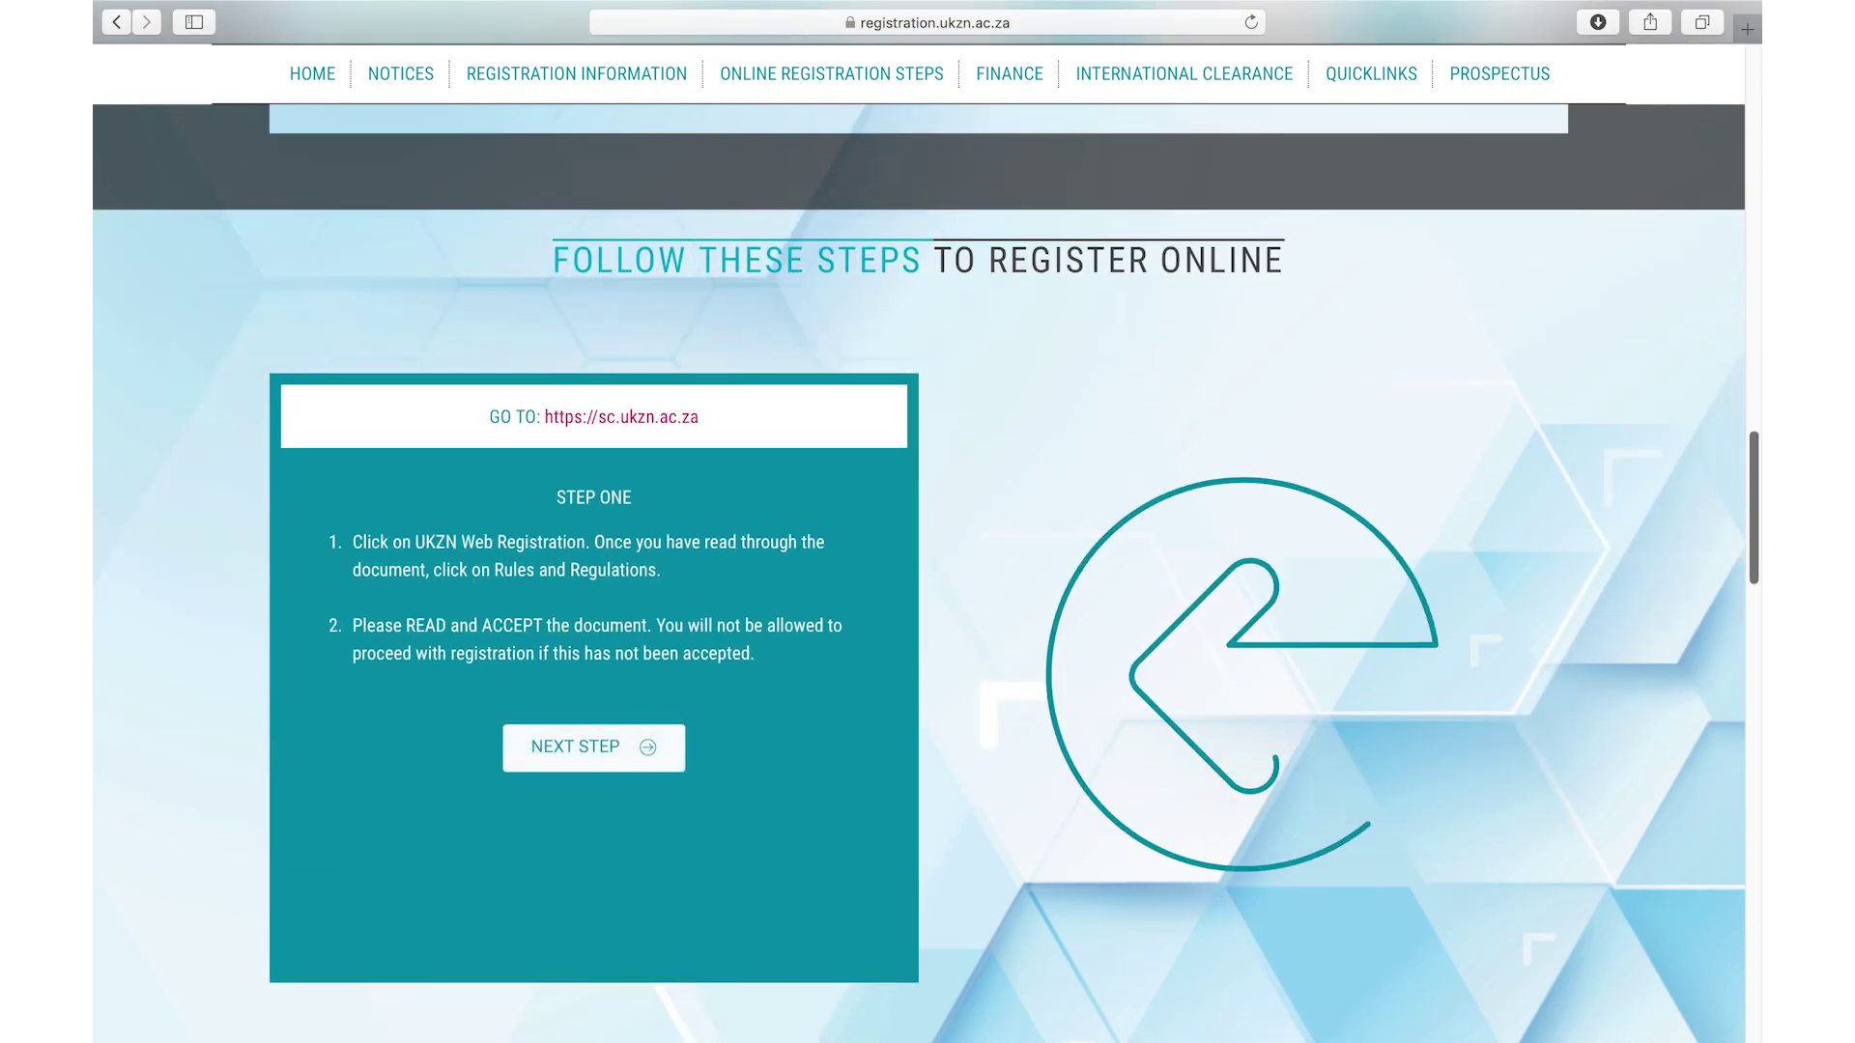
# Step: Open the Student Central portal at sc.ukzn.ac.za and enter the student number in the secure login form
pyautogui.click(640, 435)
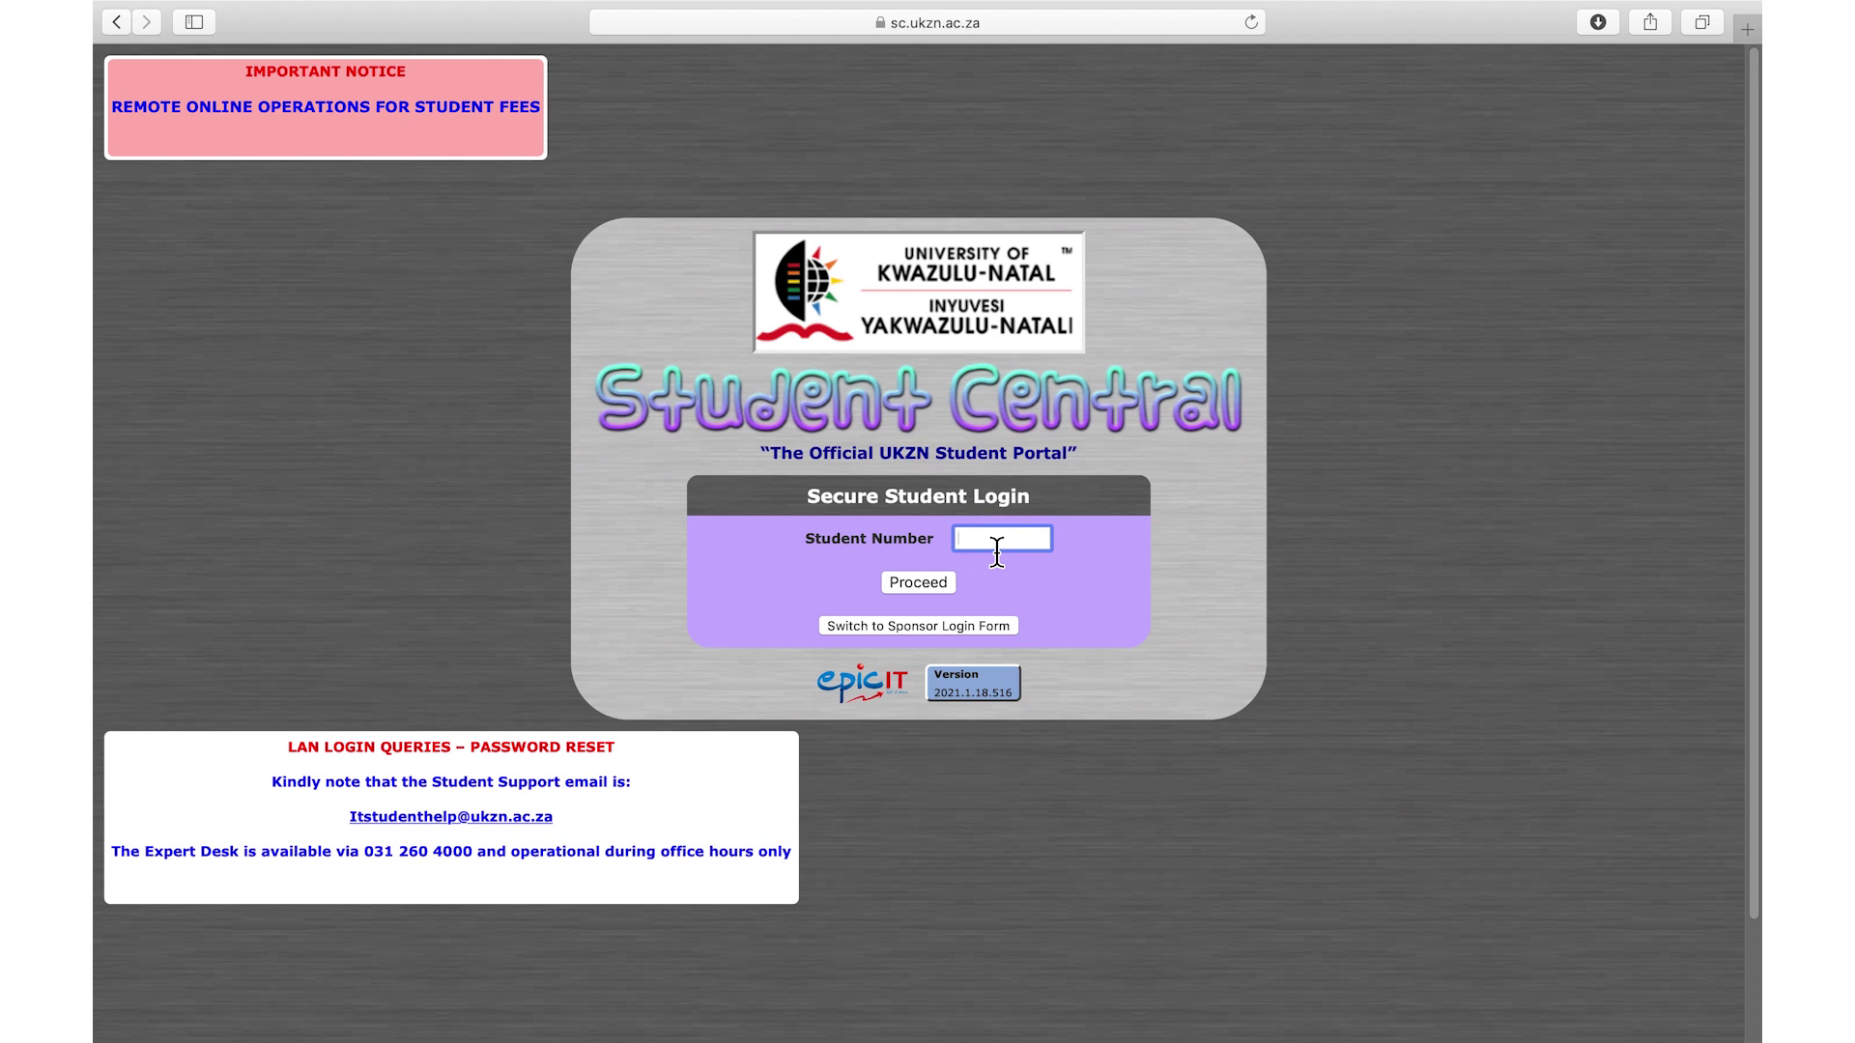
pyautogui.write('2')
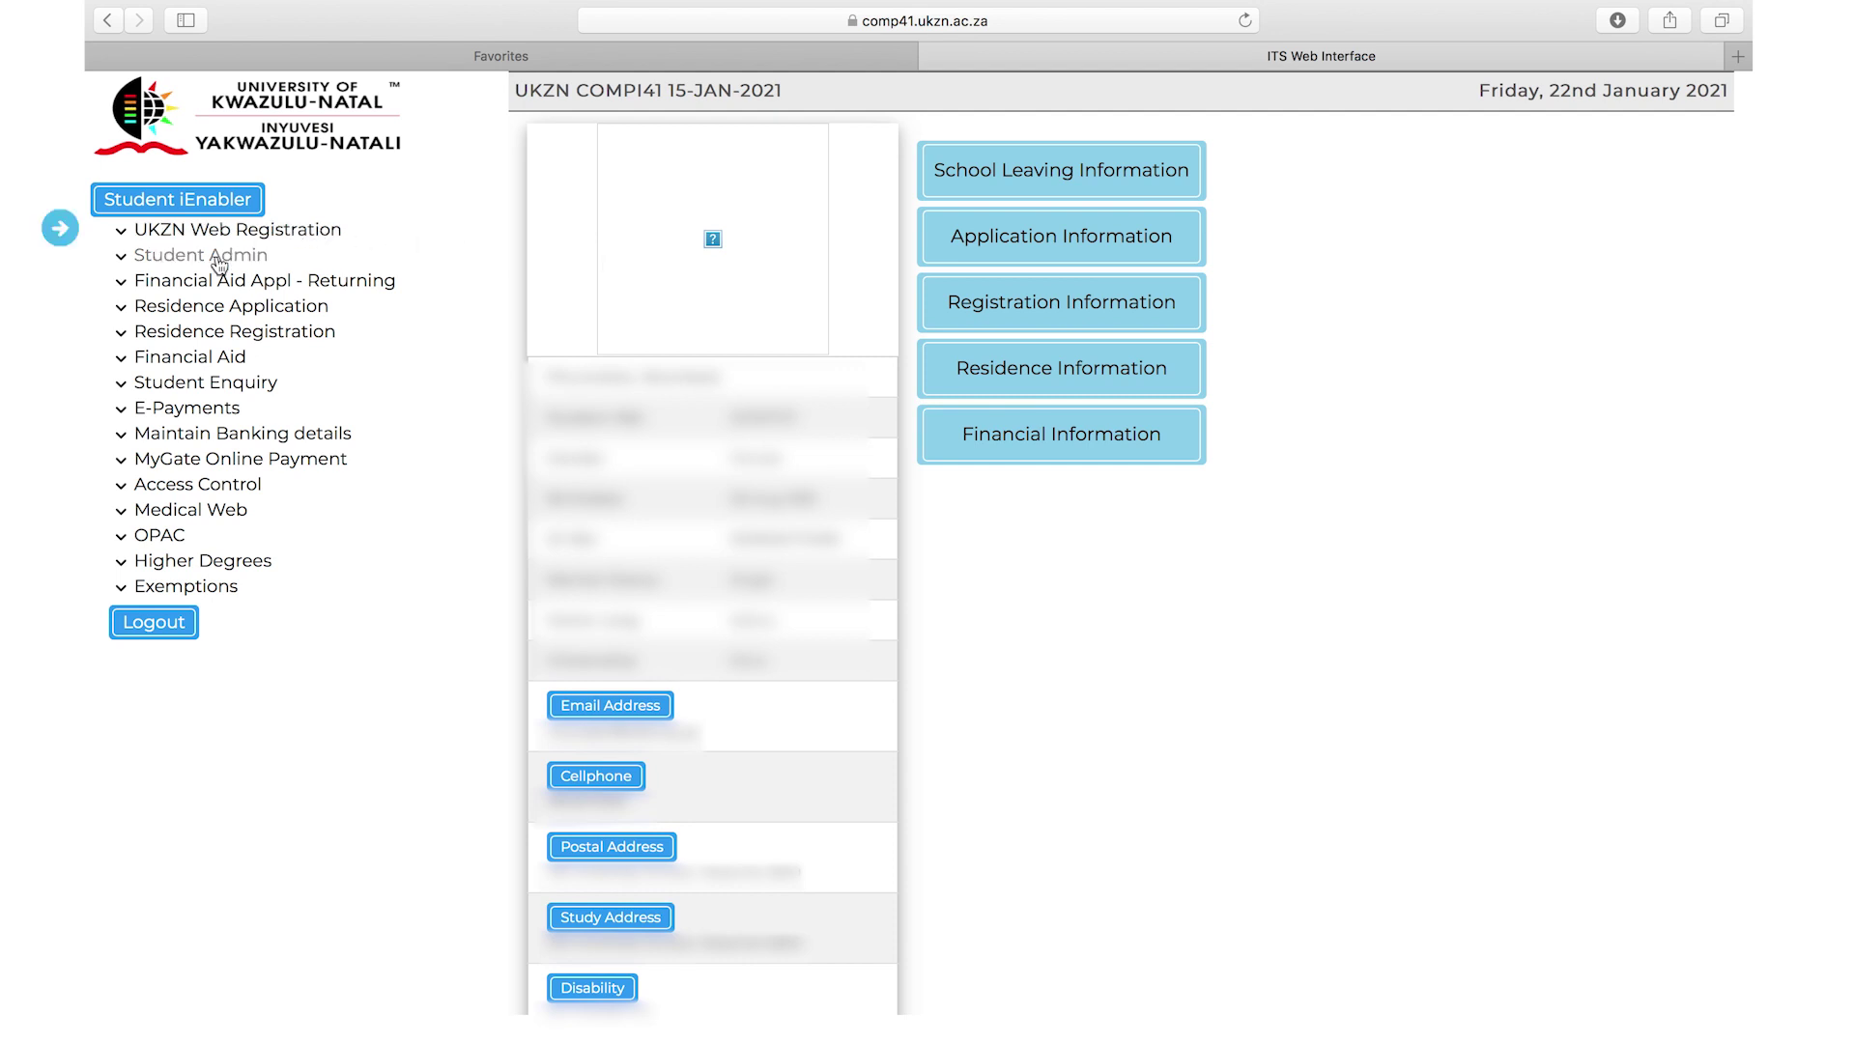
# Step: Open the View Online Registration Process document under UKZN Web Registration and read through its instructions to Step Two
pyautogui.click(122, 232)
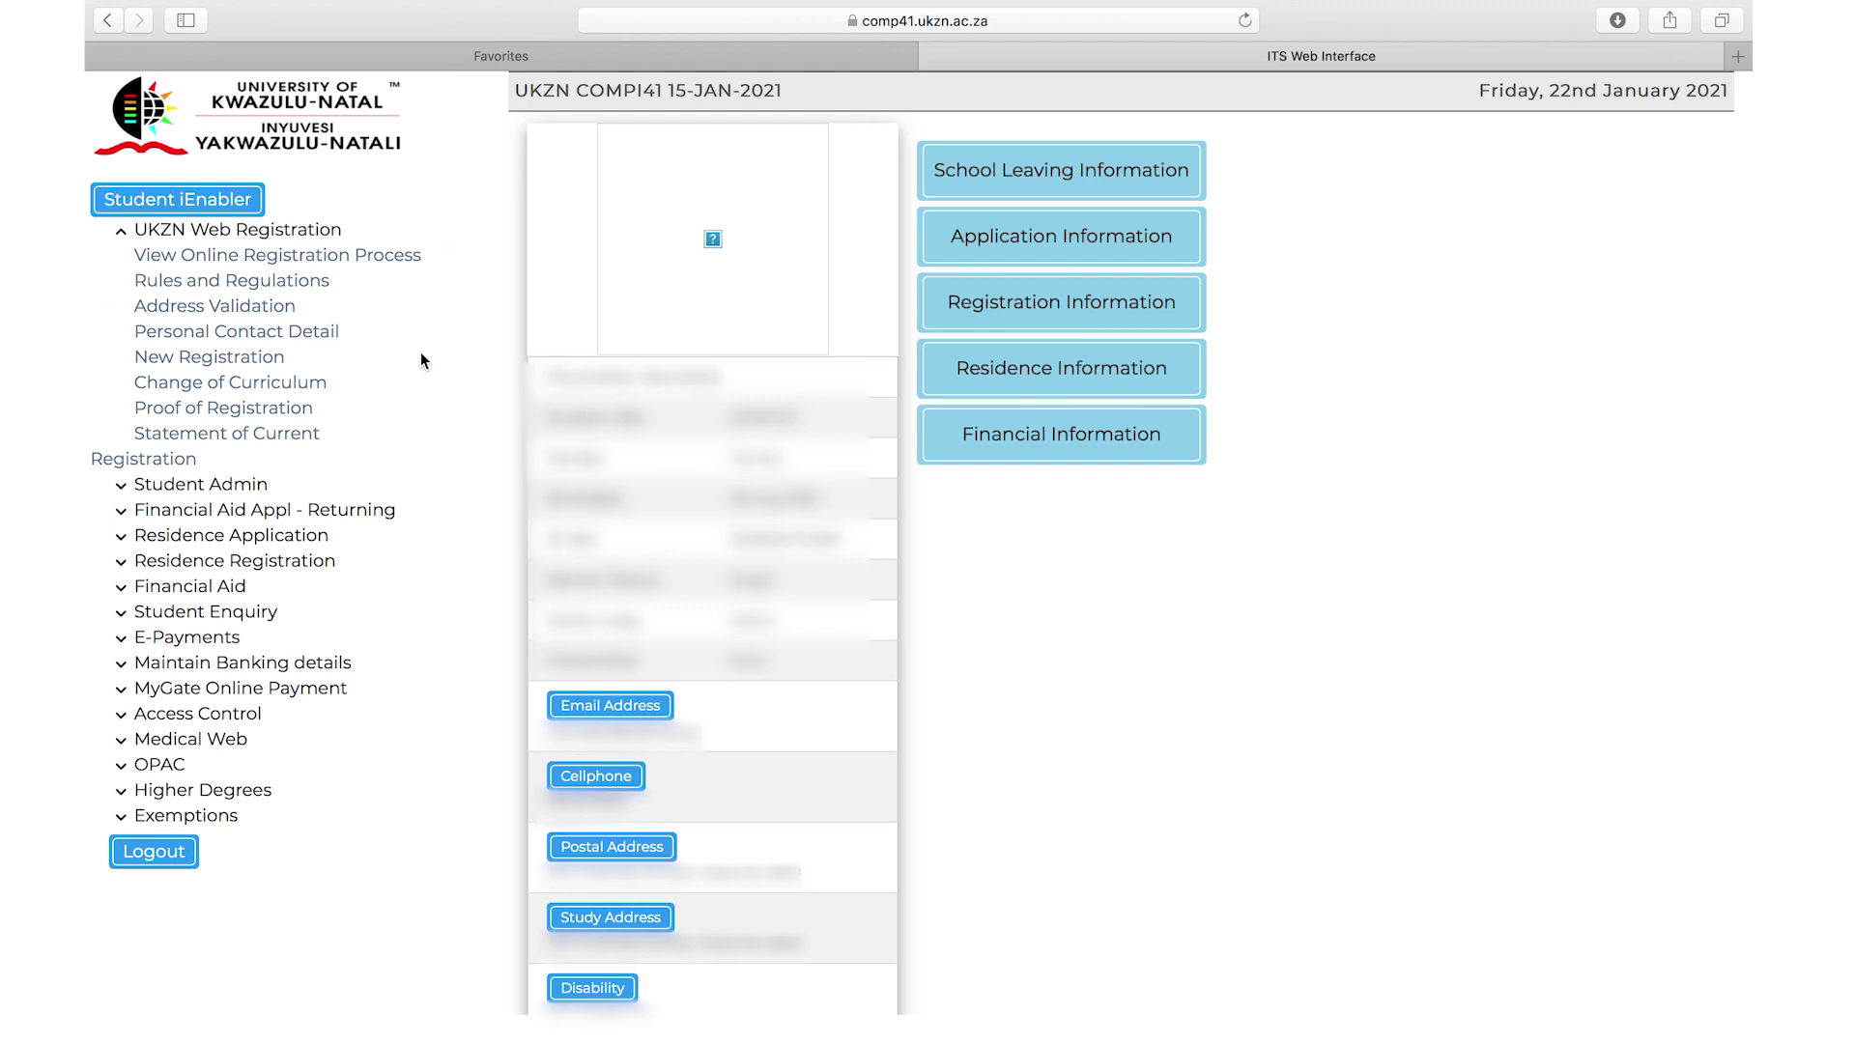
pyautogui.click(394, 259)
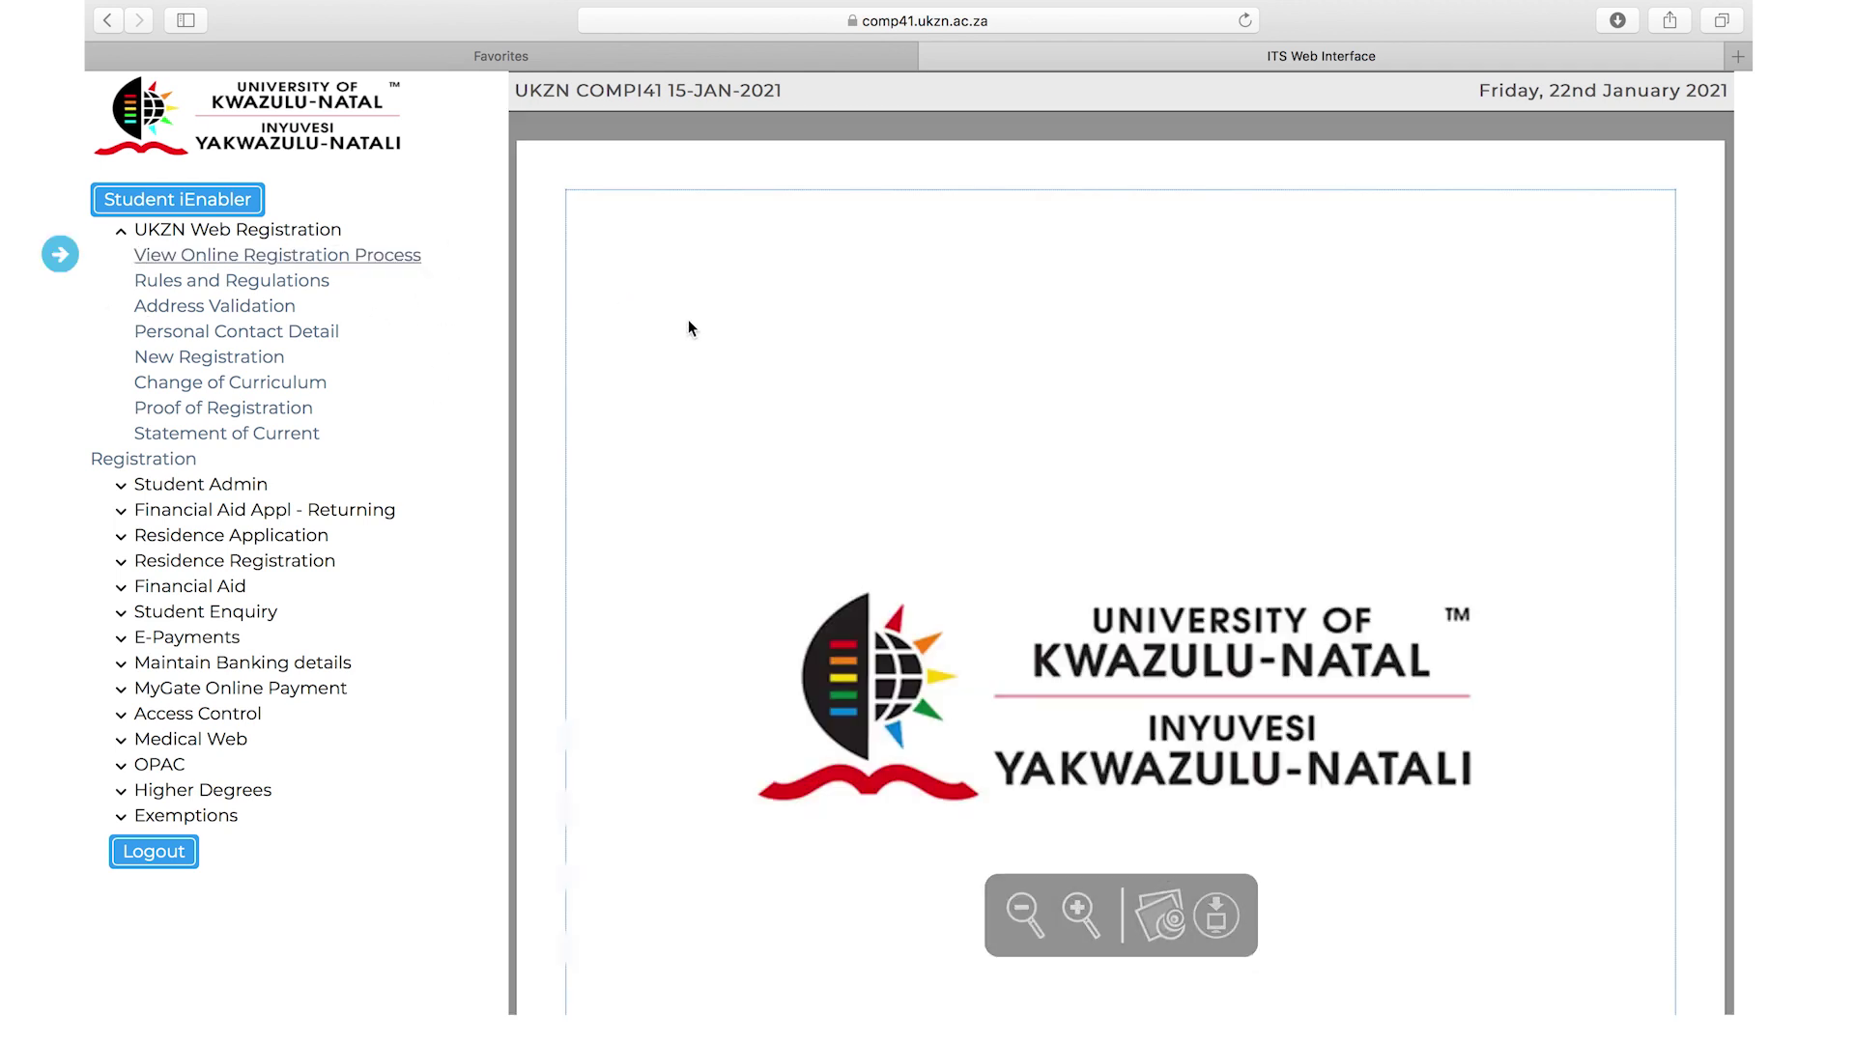
pyautogui.scroll(-5, 726, 483)
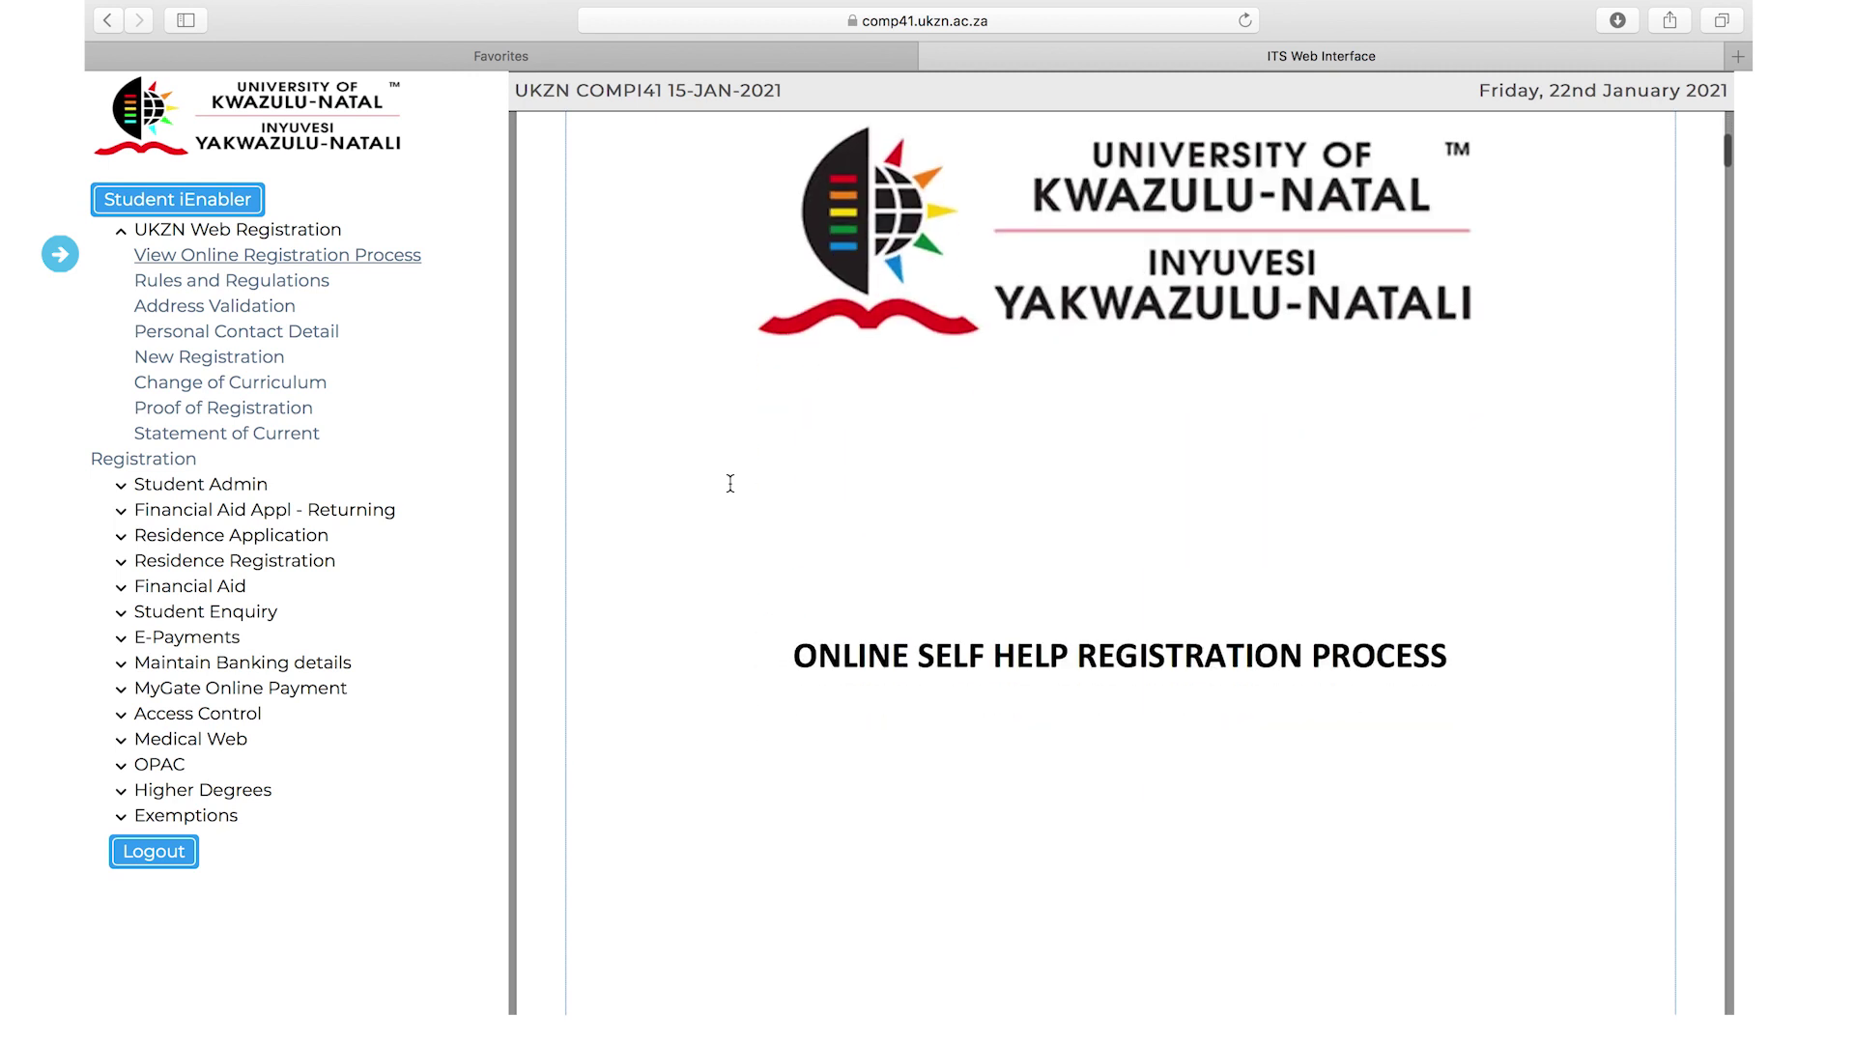
pyautogui.scroll(-10, 731, 483)
pyautogui.scroll(-15, 730, 483)
pyautogui.scroll(-15, 731, 483)
pyautogui.scroll(-10, 731, 483)
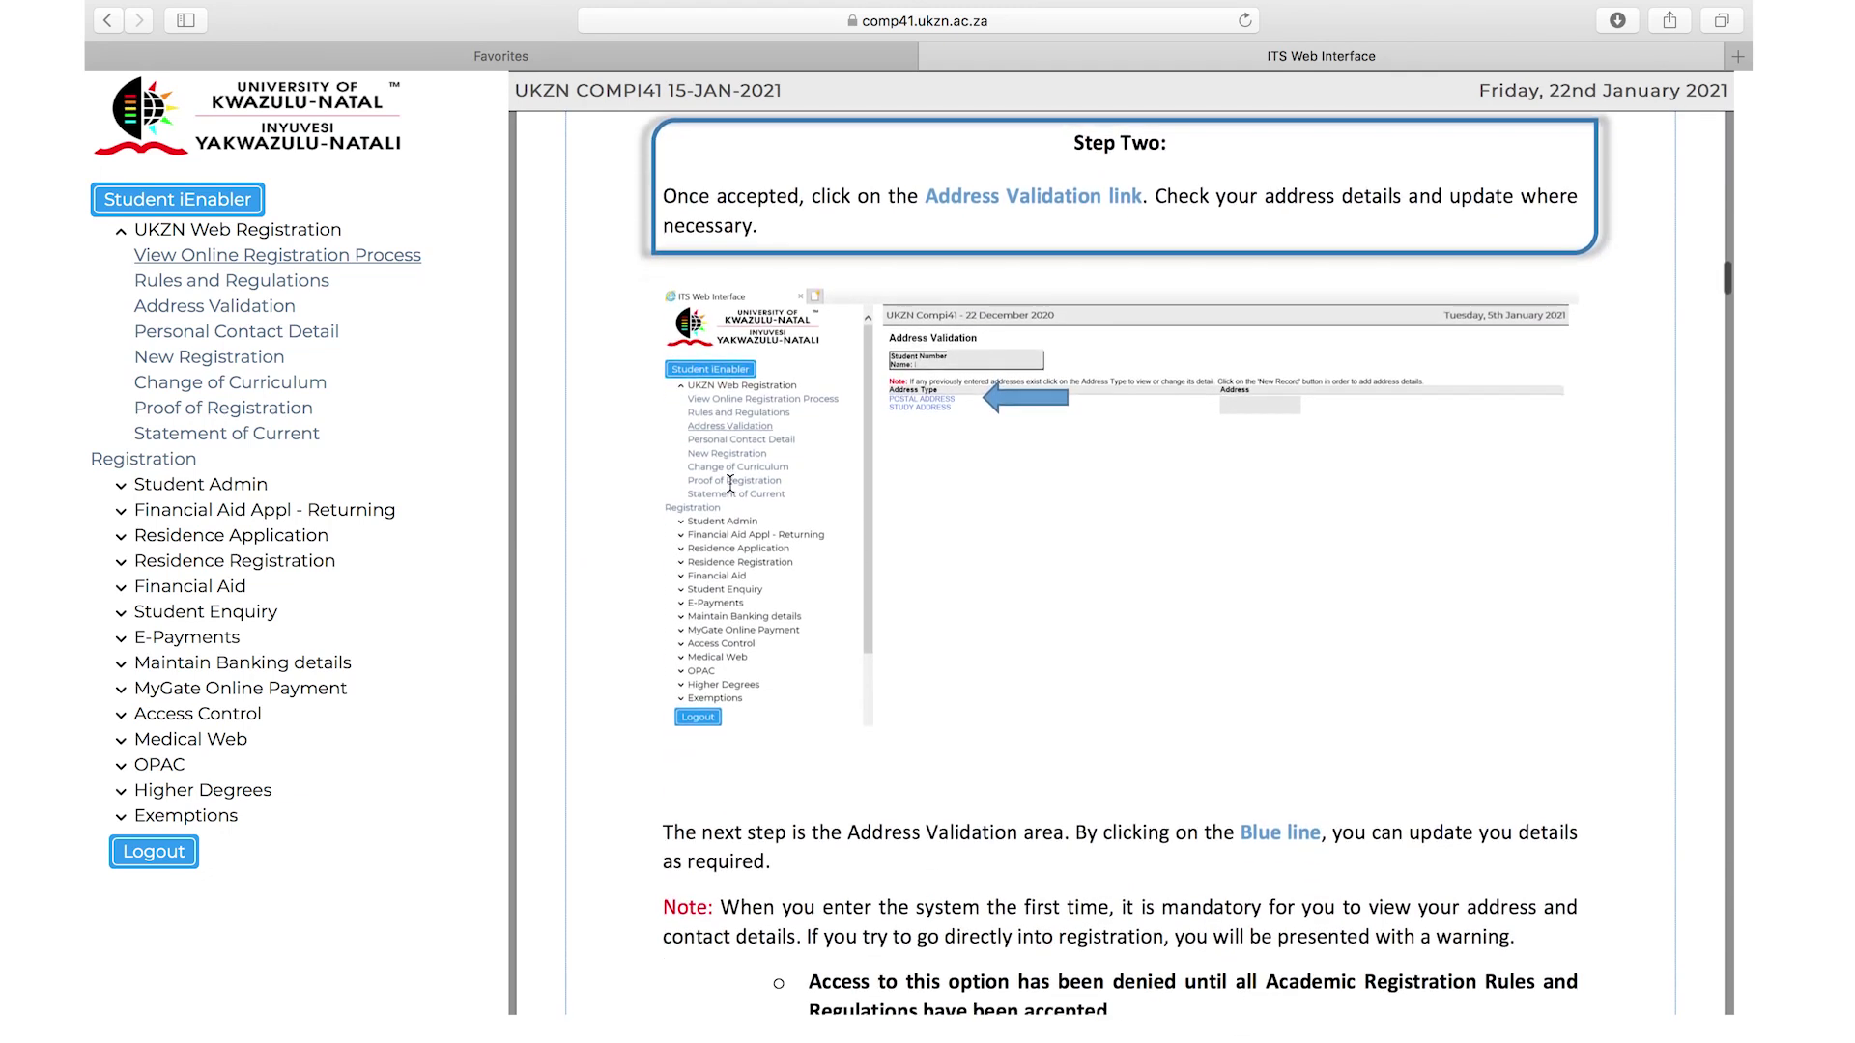
pyautogui.scroll(1, 731, 484)
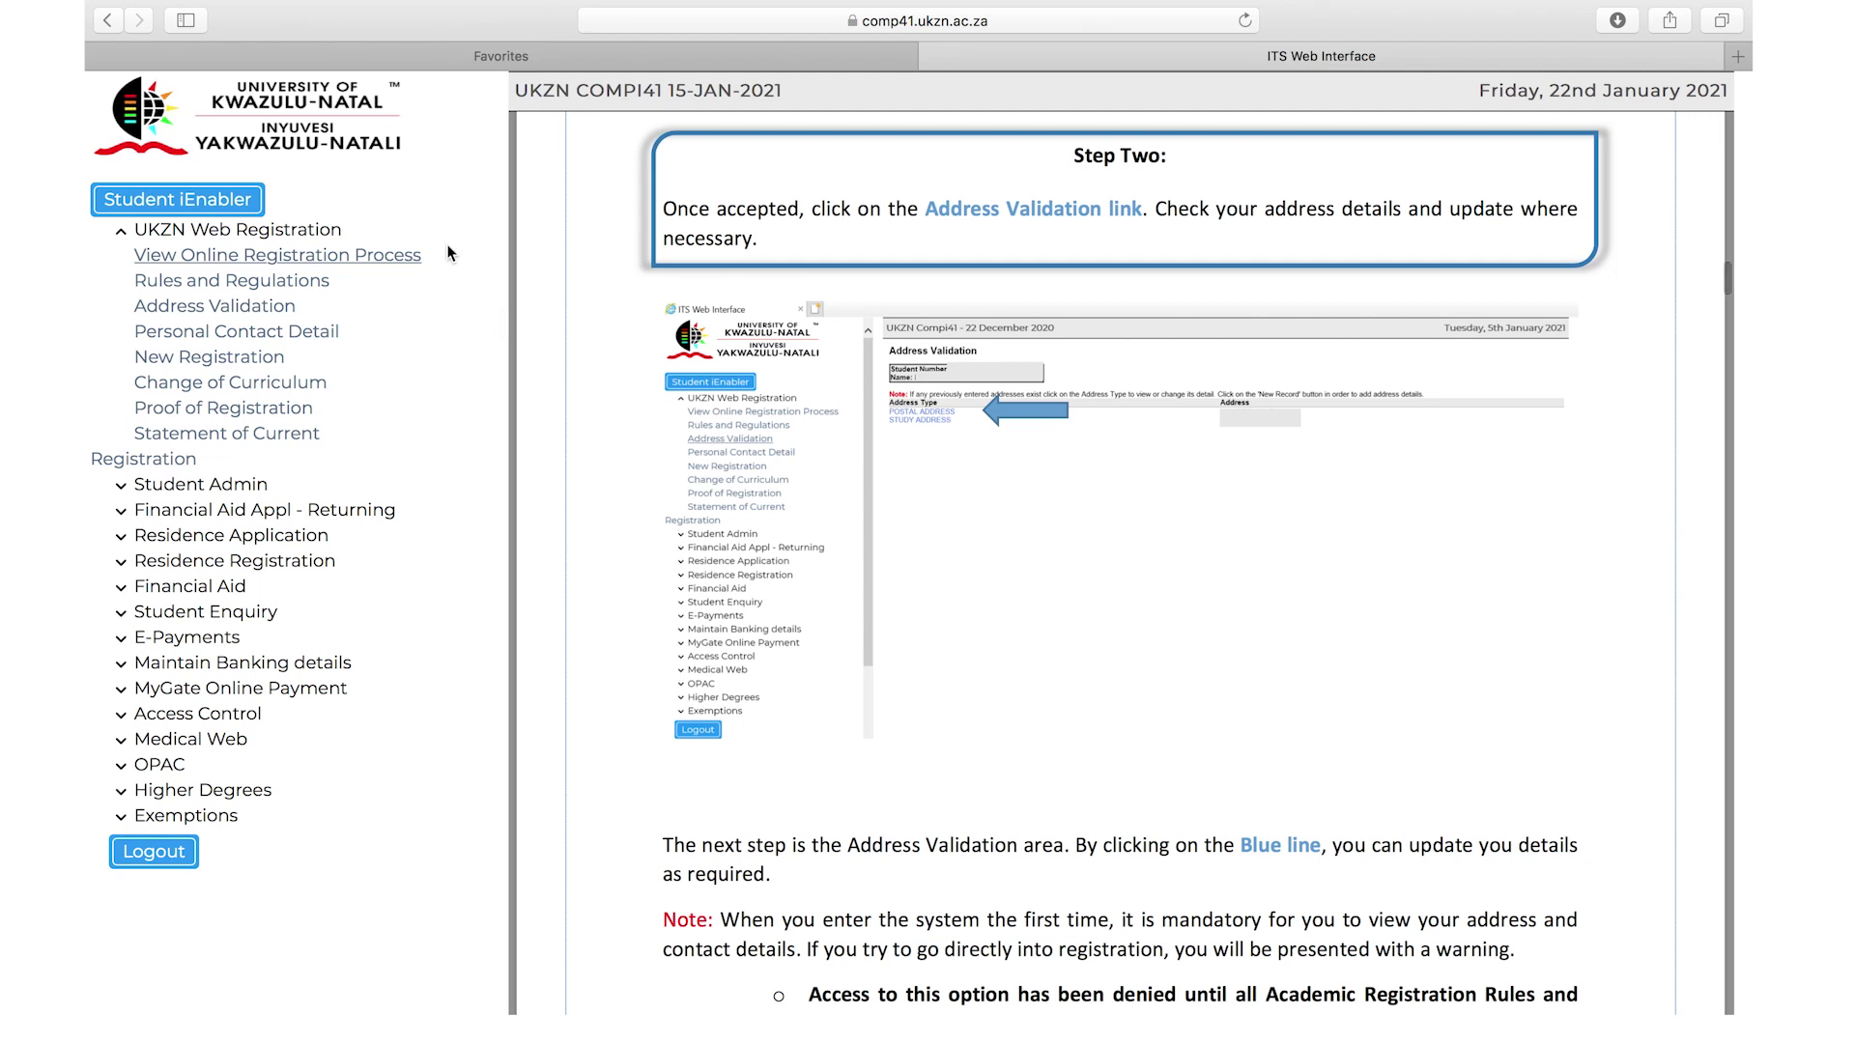
# Step: Open the Rules and Regulations, read the student declaration through to its end and accept it
pyautogui.click(290, 282)
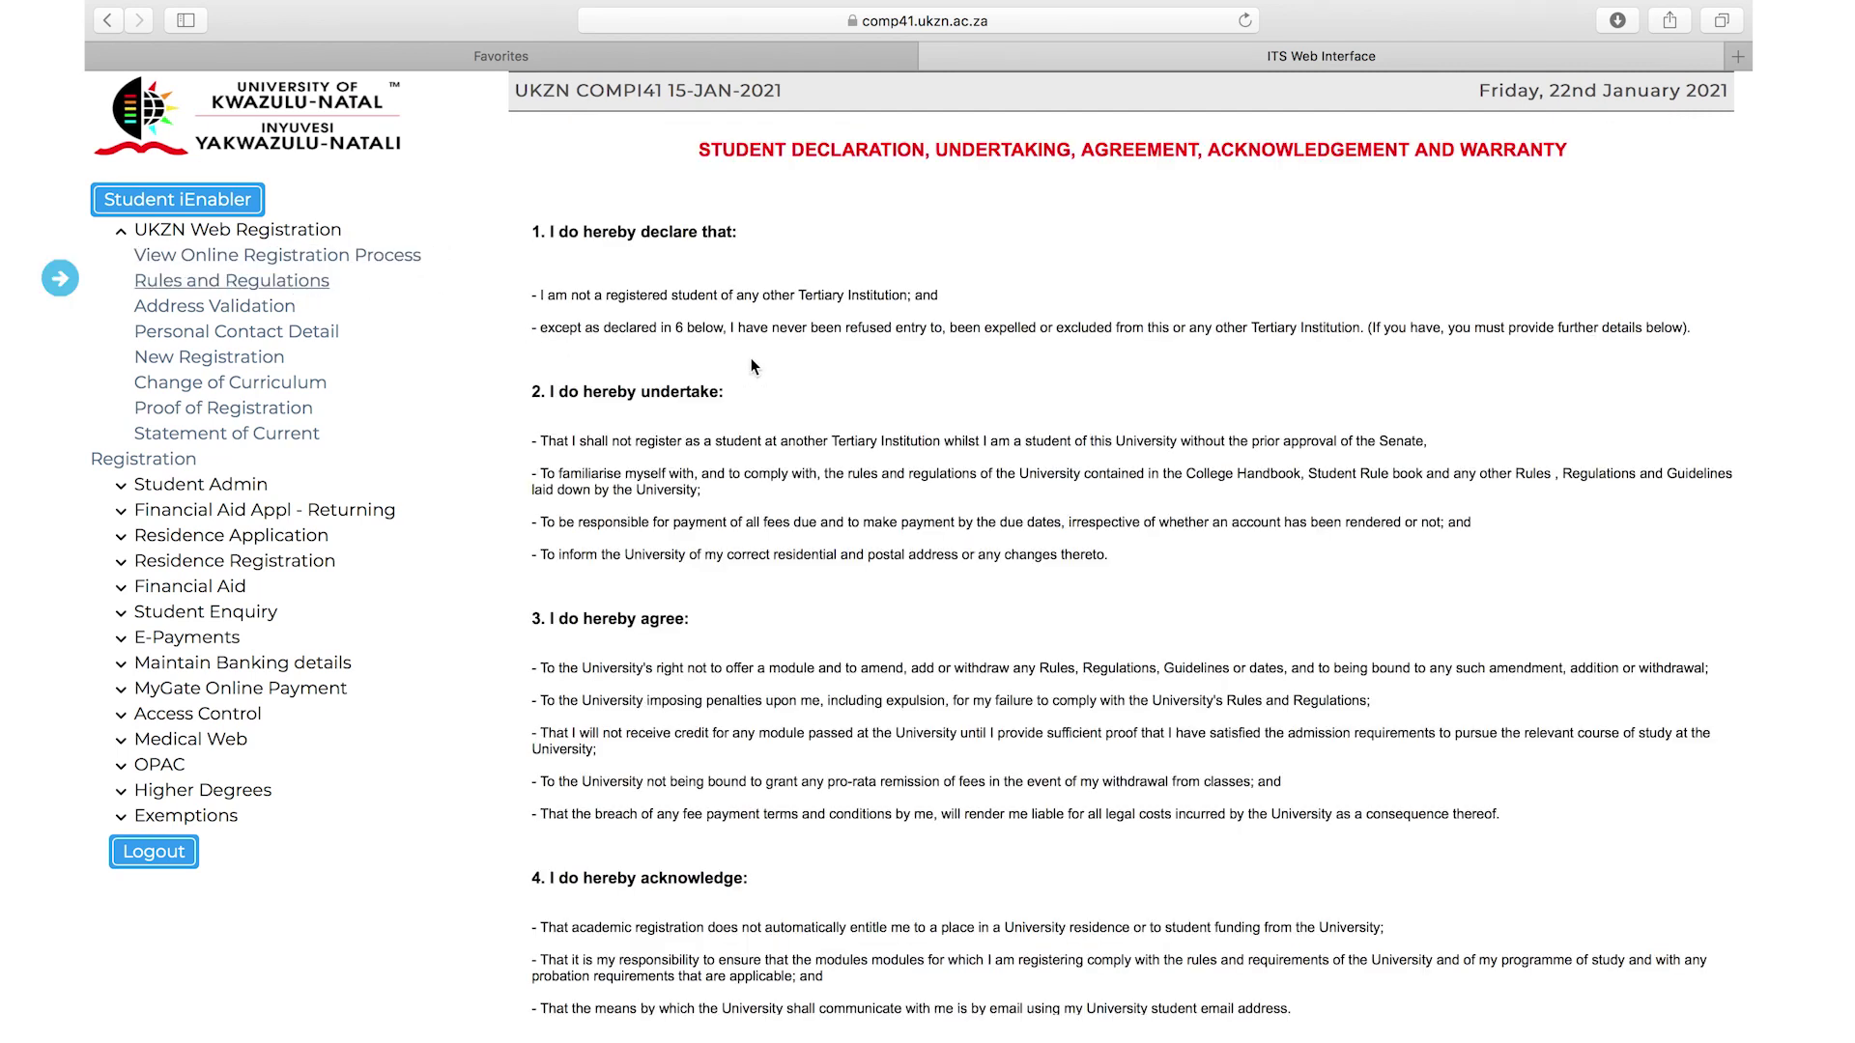
pyautogui.scroll(-5, 823, 362)
pyautogui.scroll(-5, 824, 368)
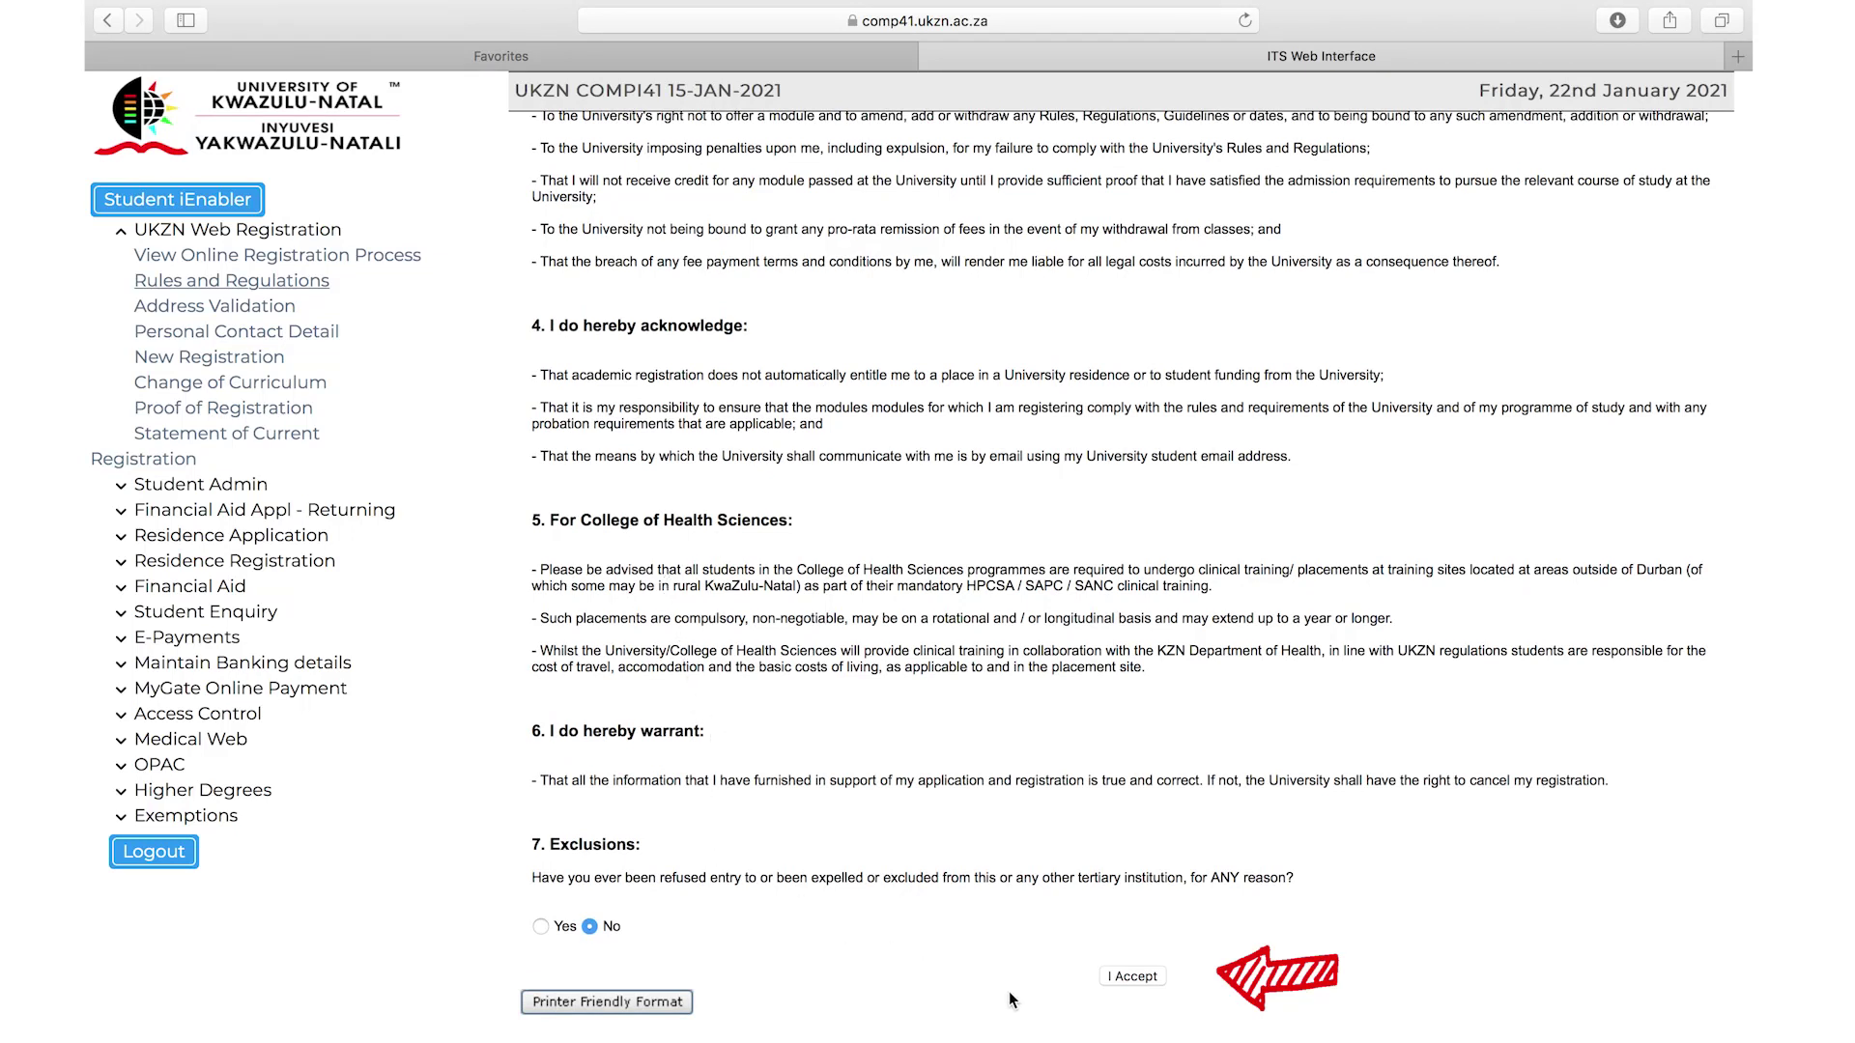
pyautogui.click(1136, 977)
# Step: Save the postal address in Address Validation and open the Personal Contact Detail page
pyautogui.click(275, 309)
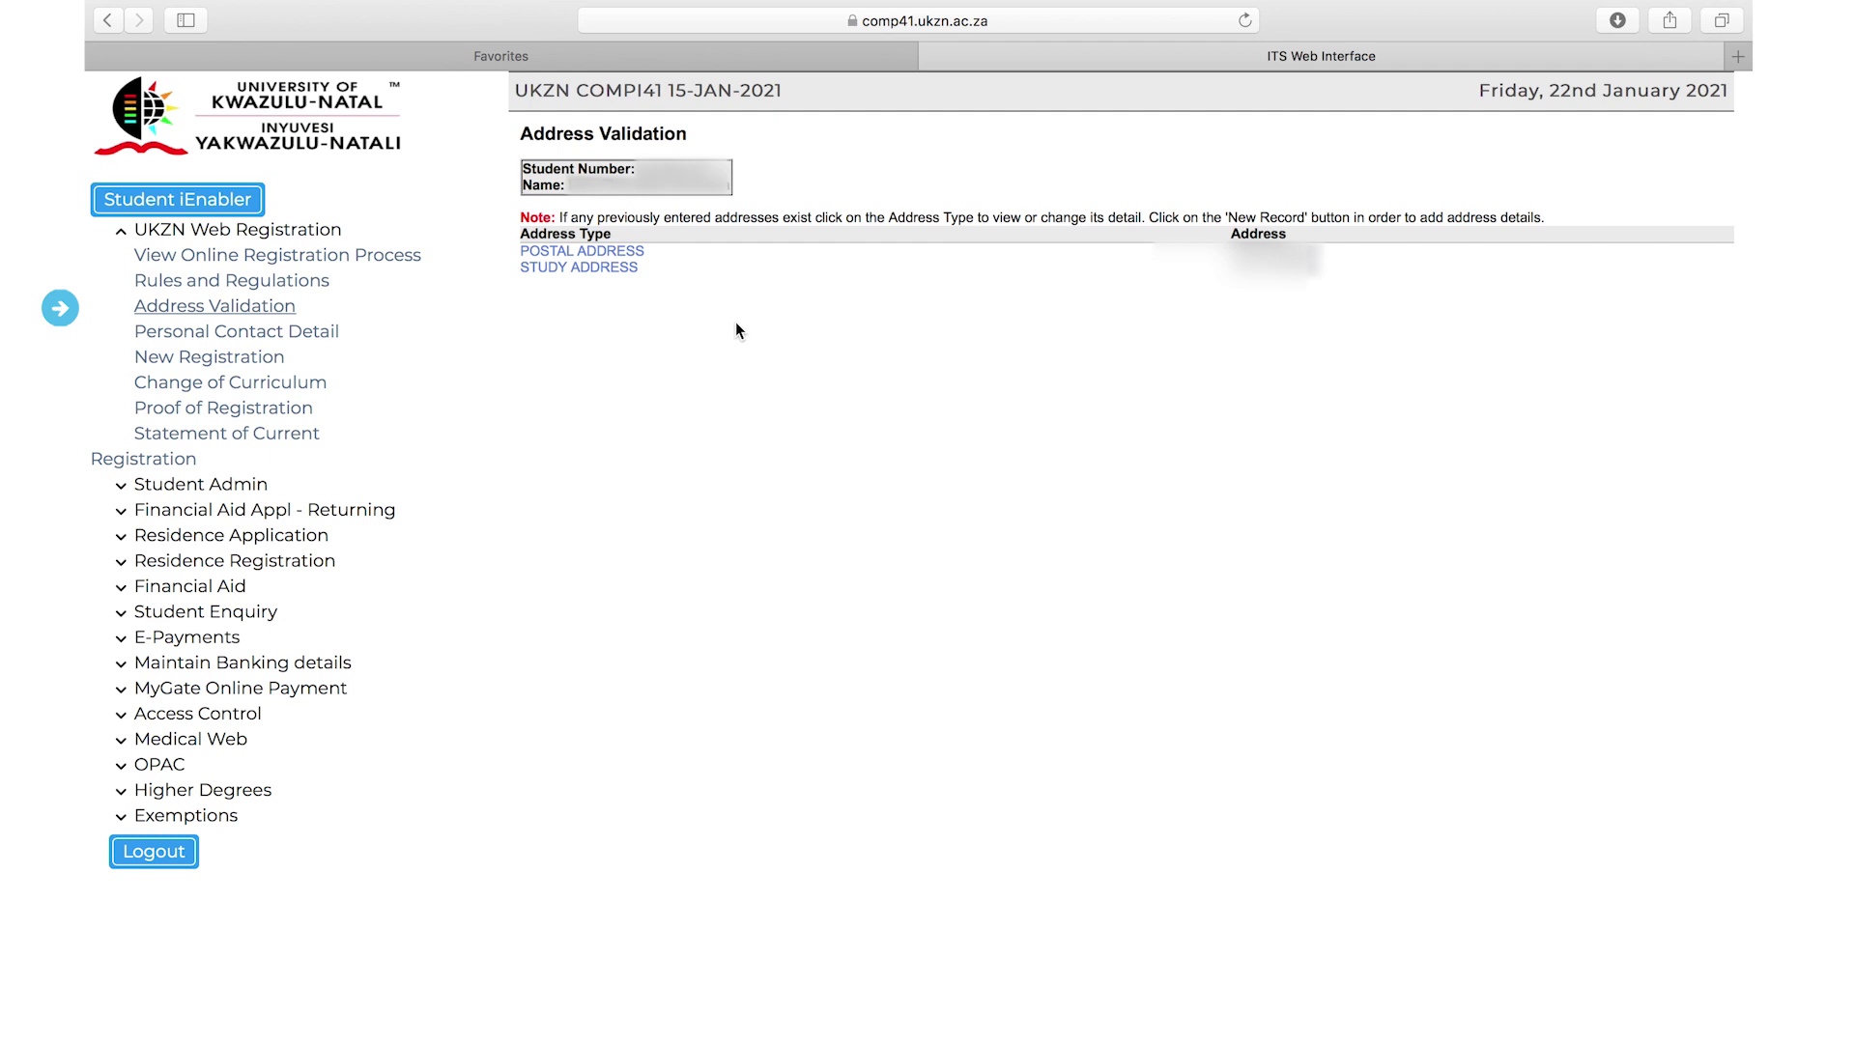
pyautogui.click(637, 255)
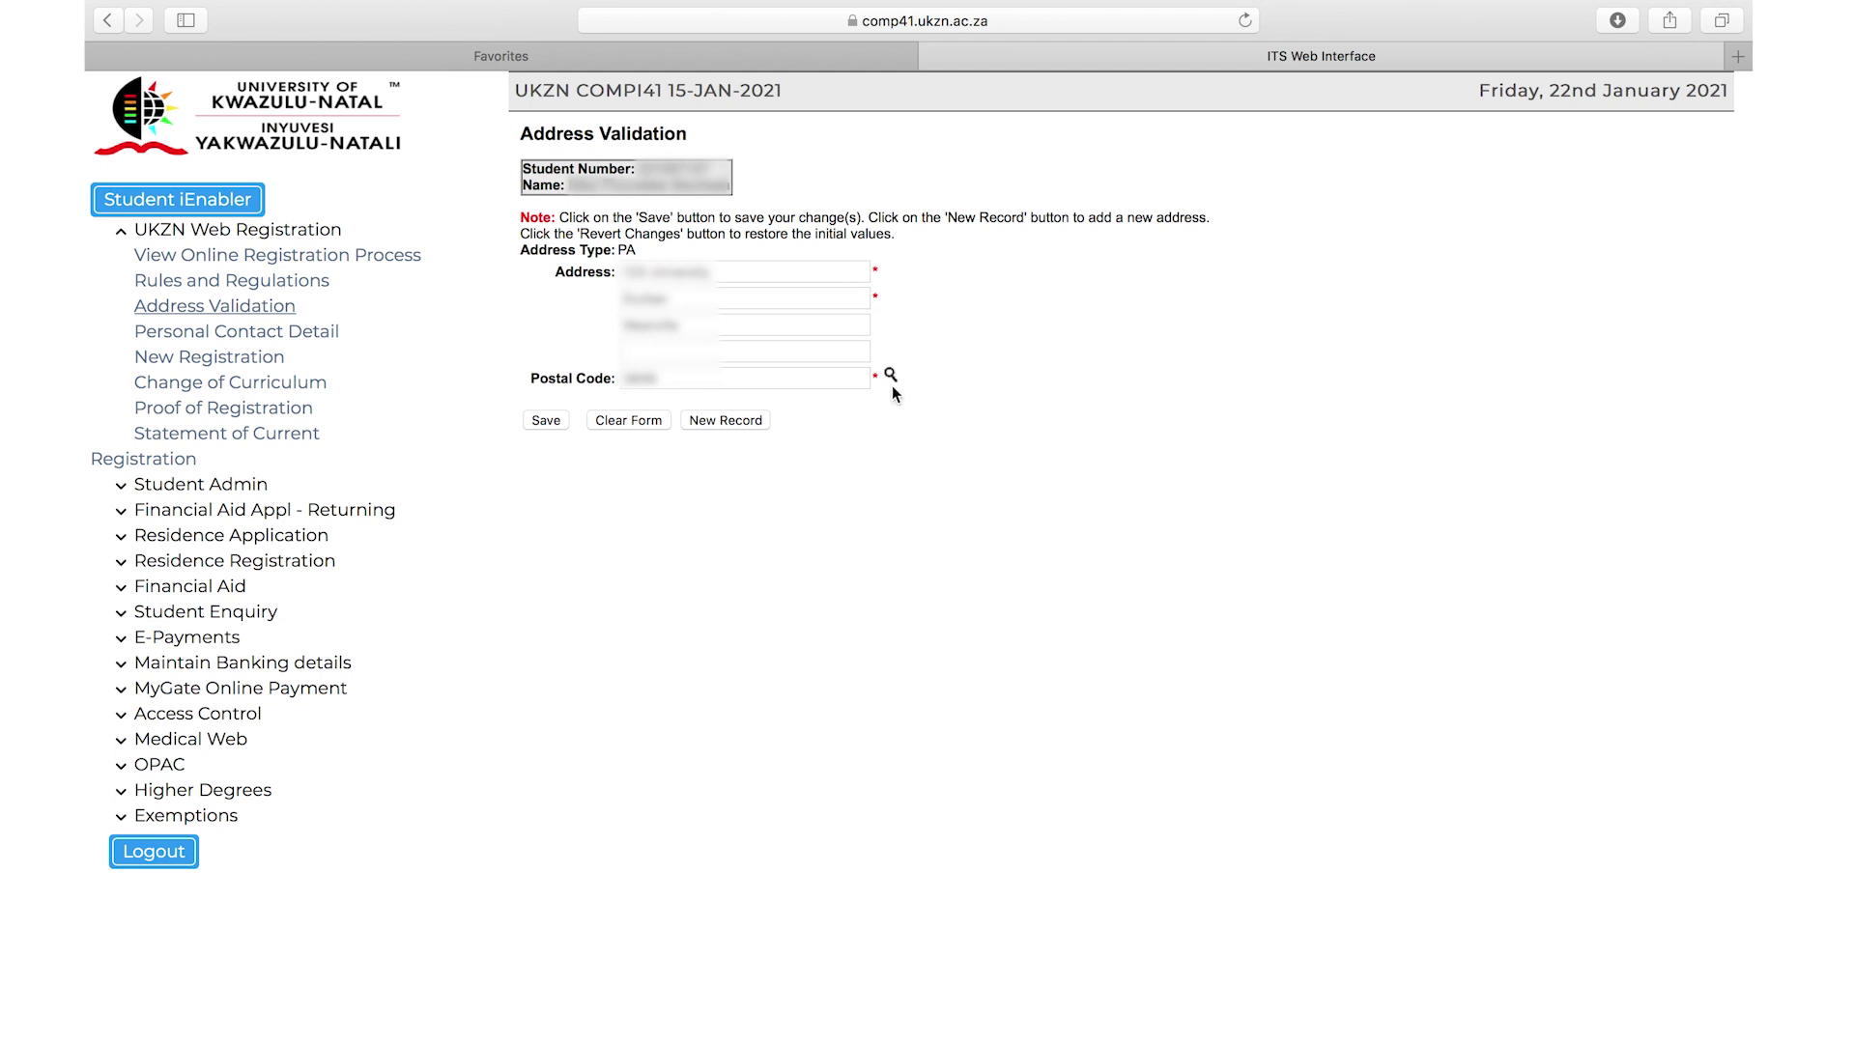
pyautogui.click(544, 421)
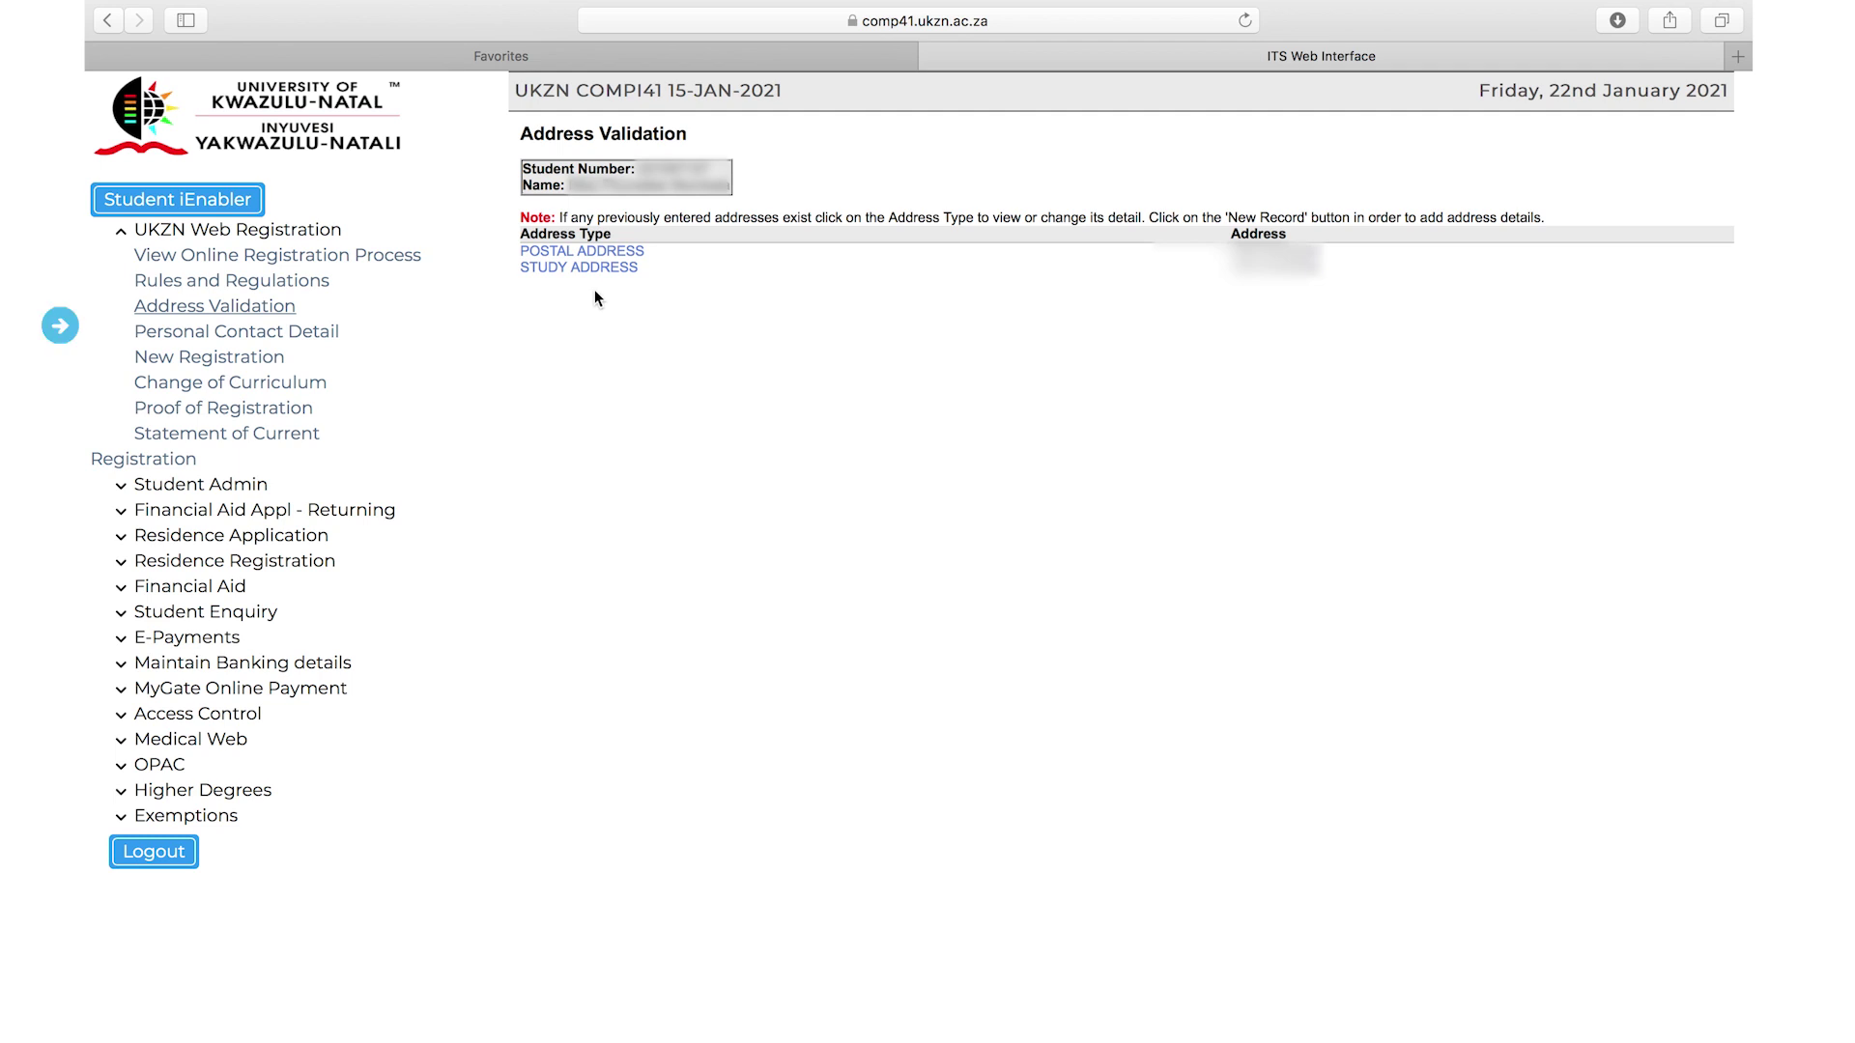
pyautogui.click(319, 334)
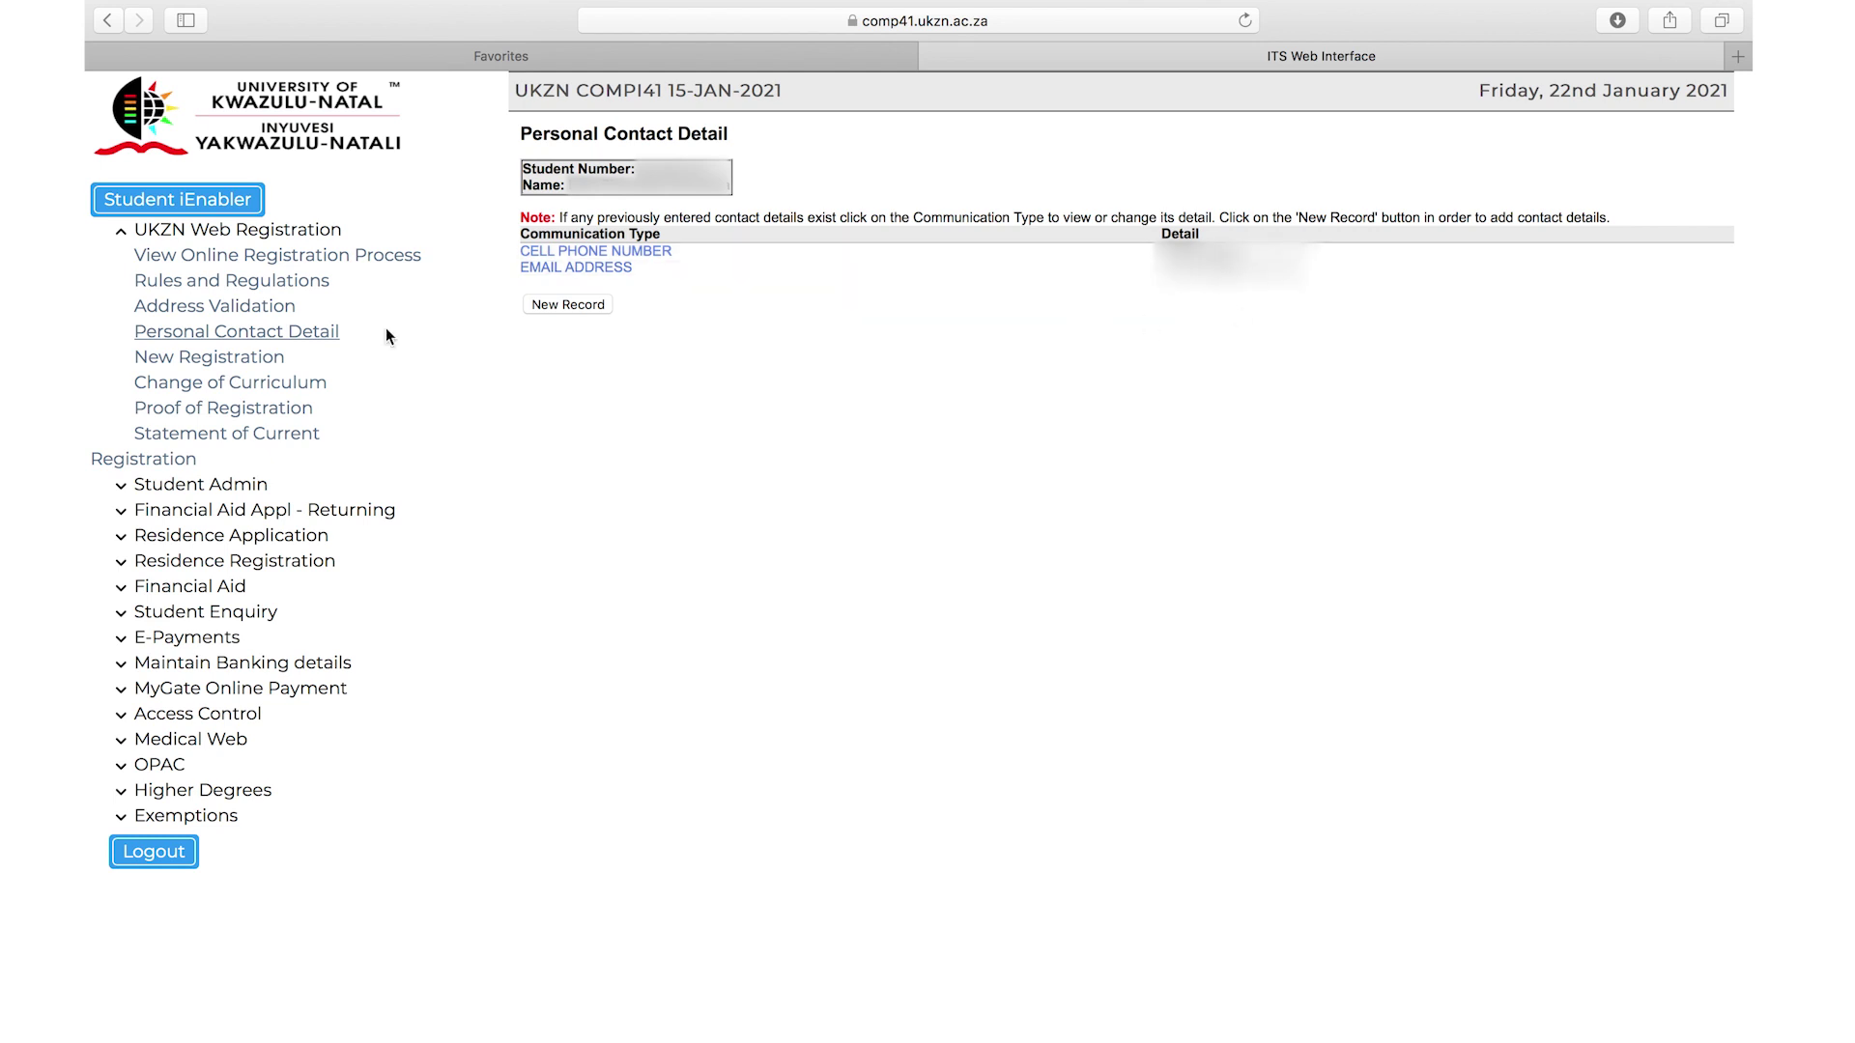
# Step: Start a new registration, set Major 2 to English and employment status to Unemployed, and save the qualification enrolment
pyautogui.click(280, 357)
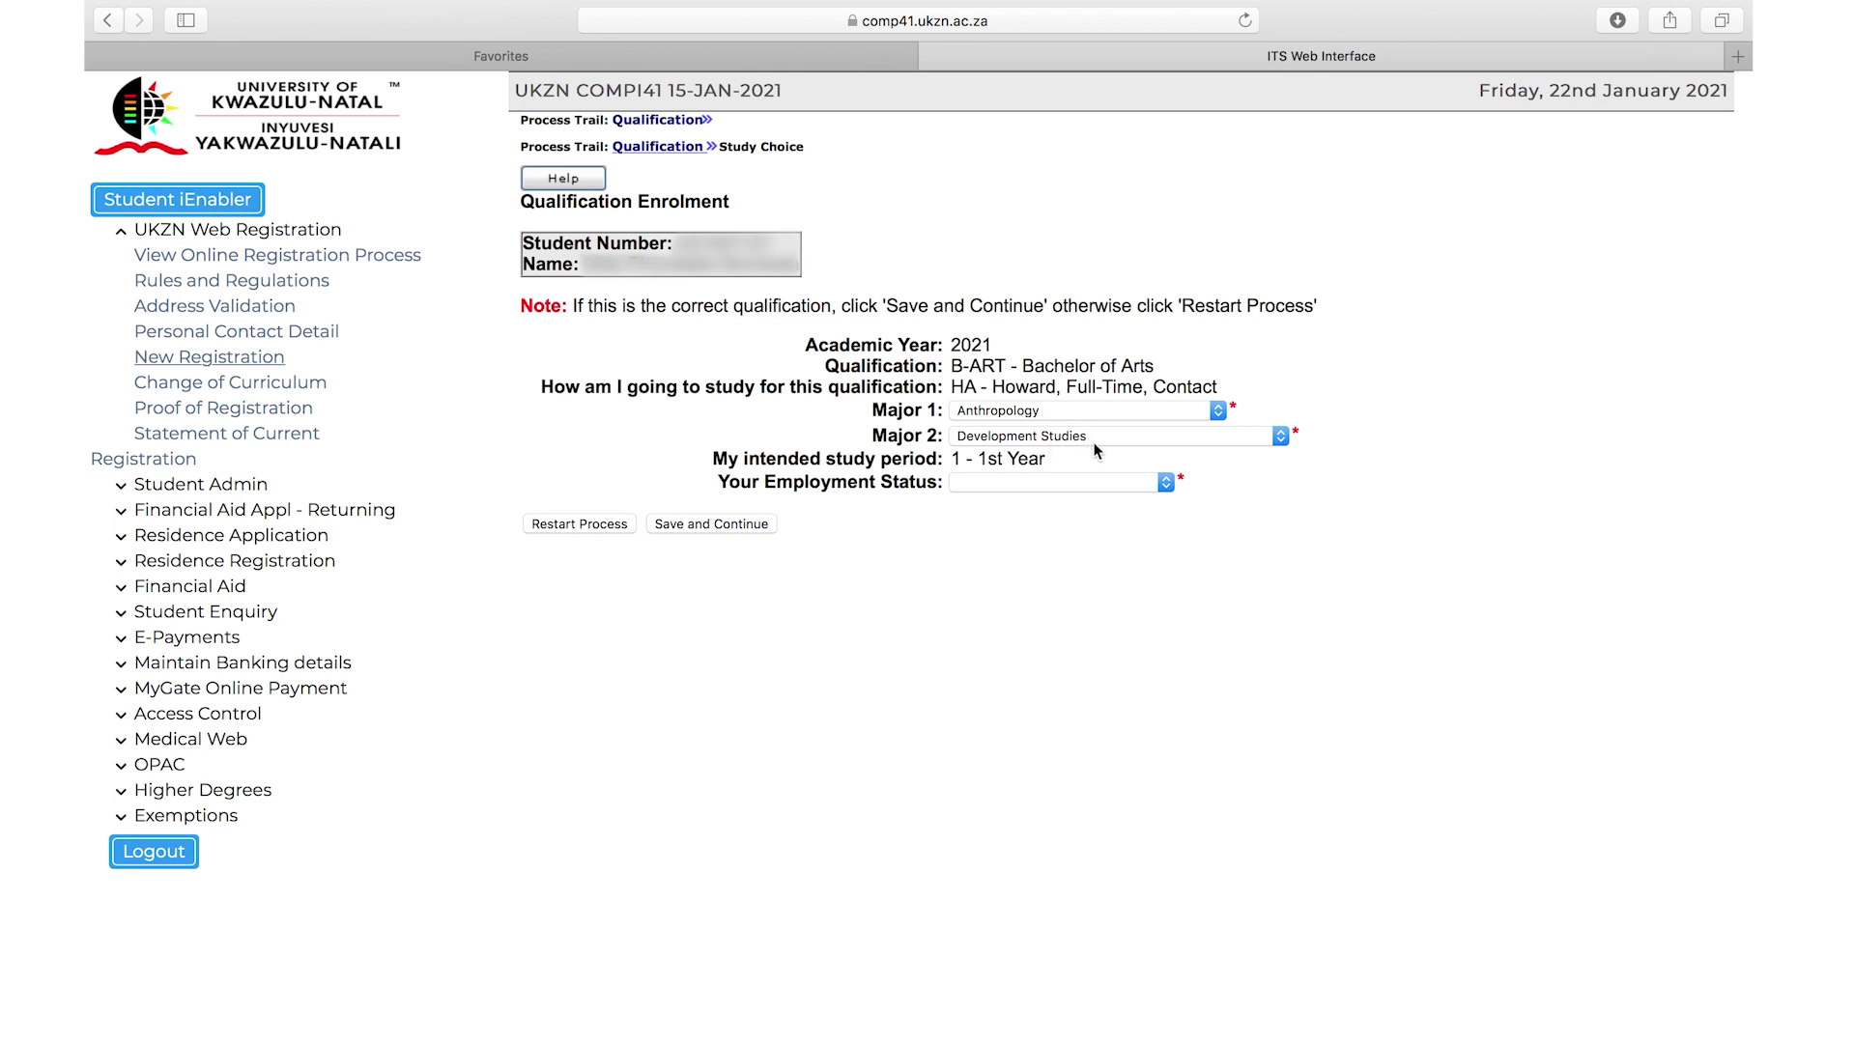
pyautogui.click(1281, 437)
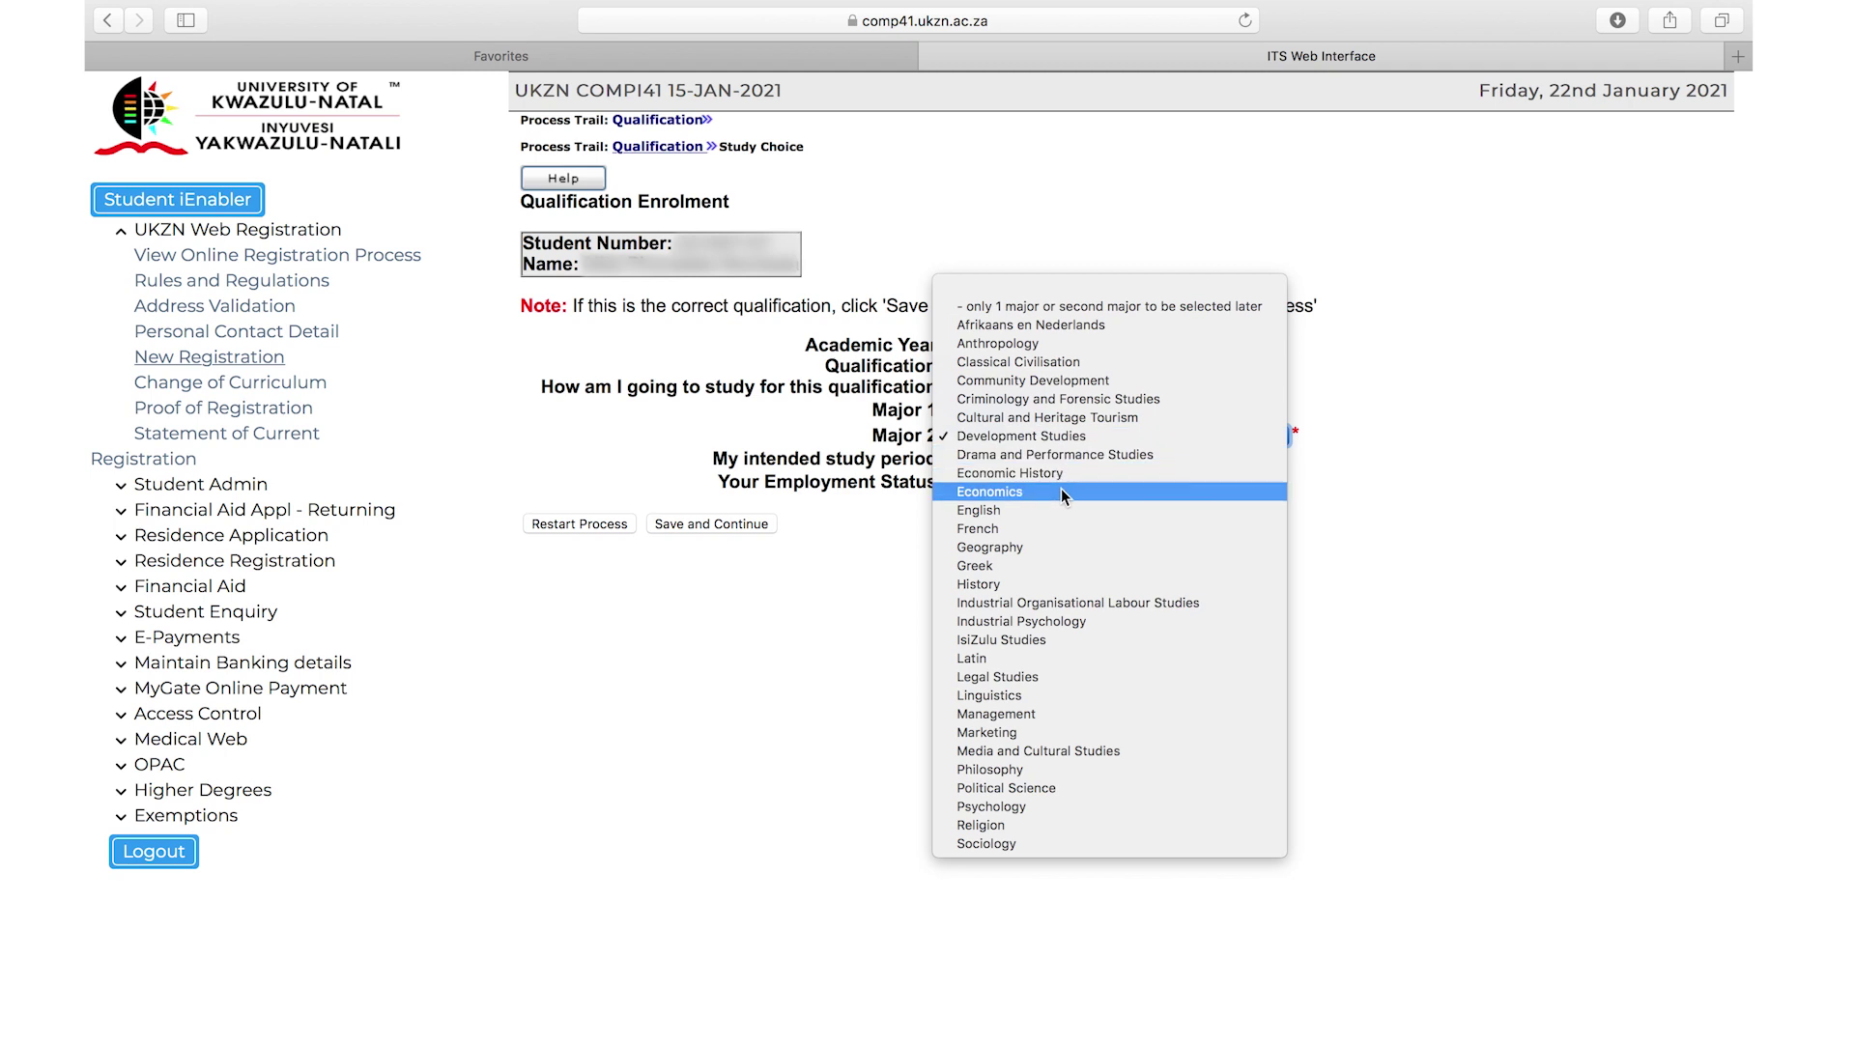
pyautogui.click(996, 510)
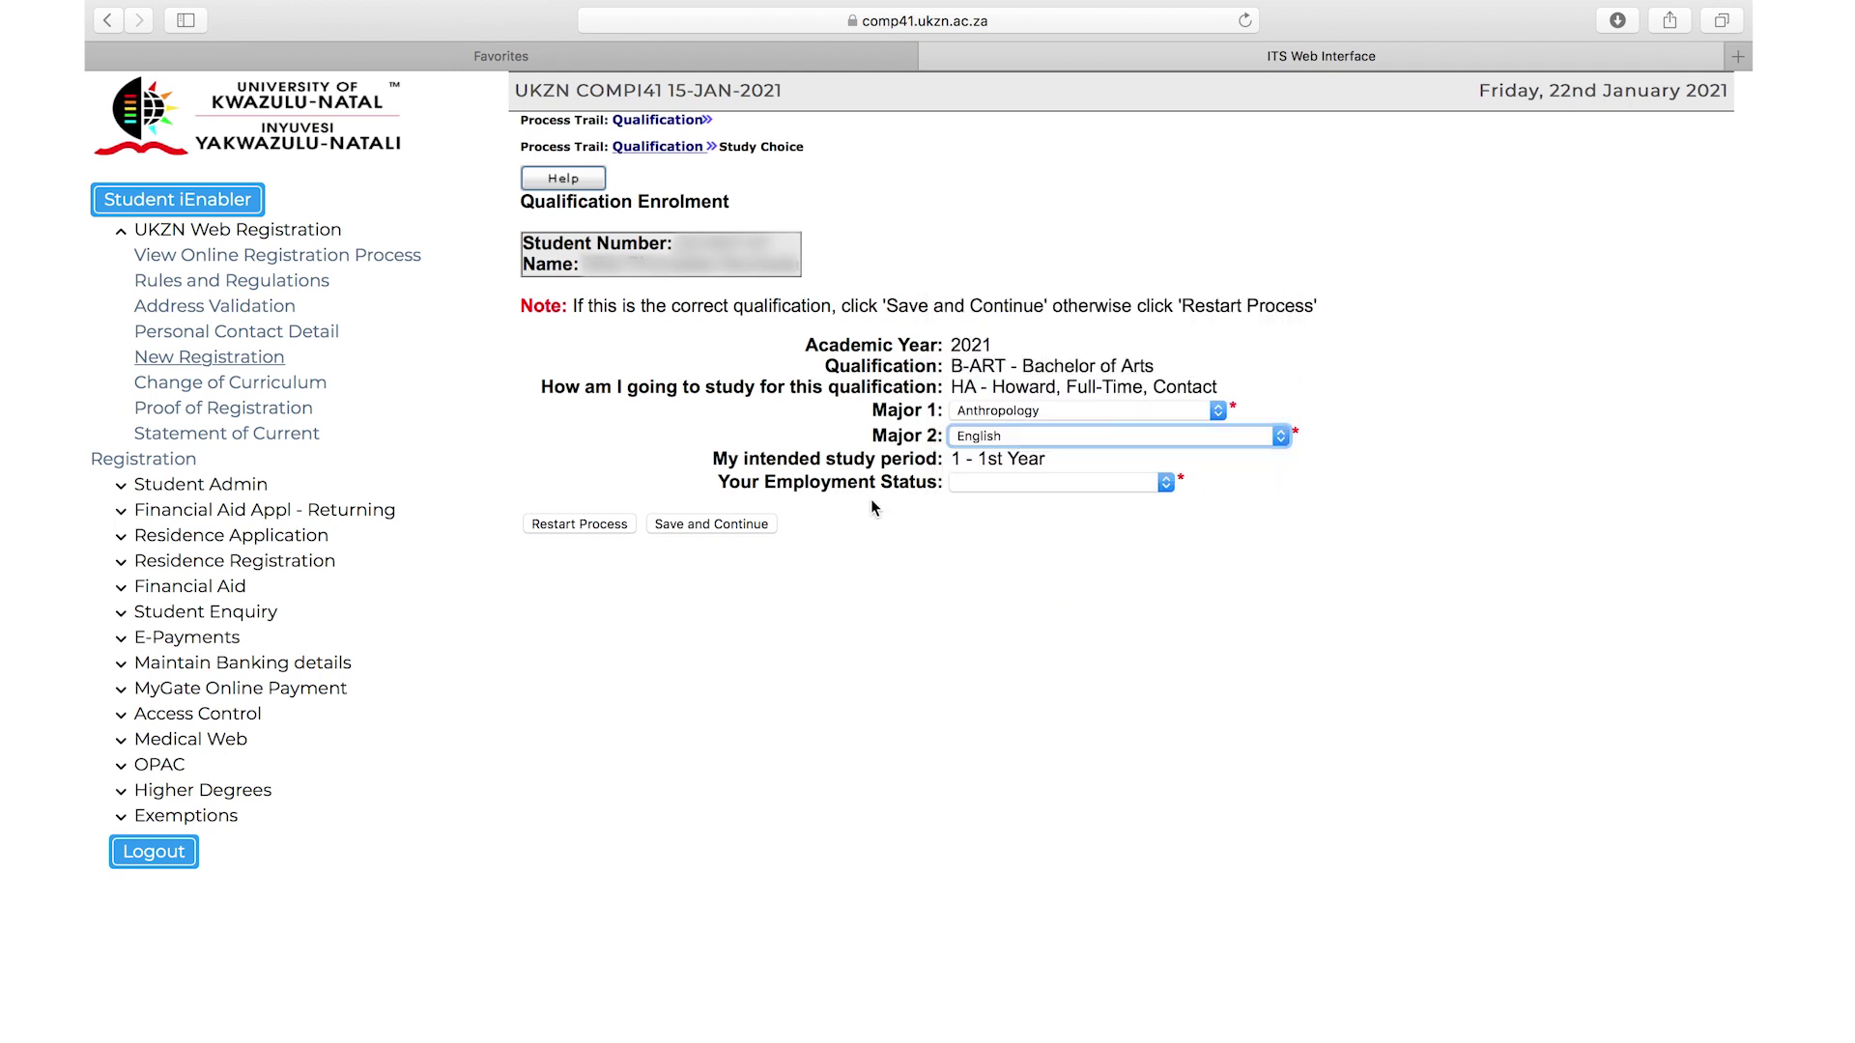
pyautogui.click(1165, 483)
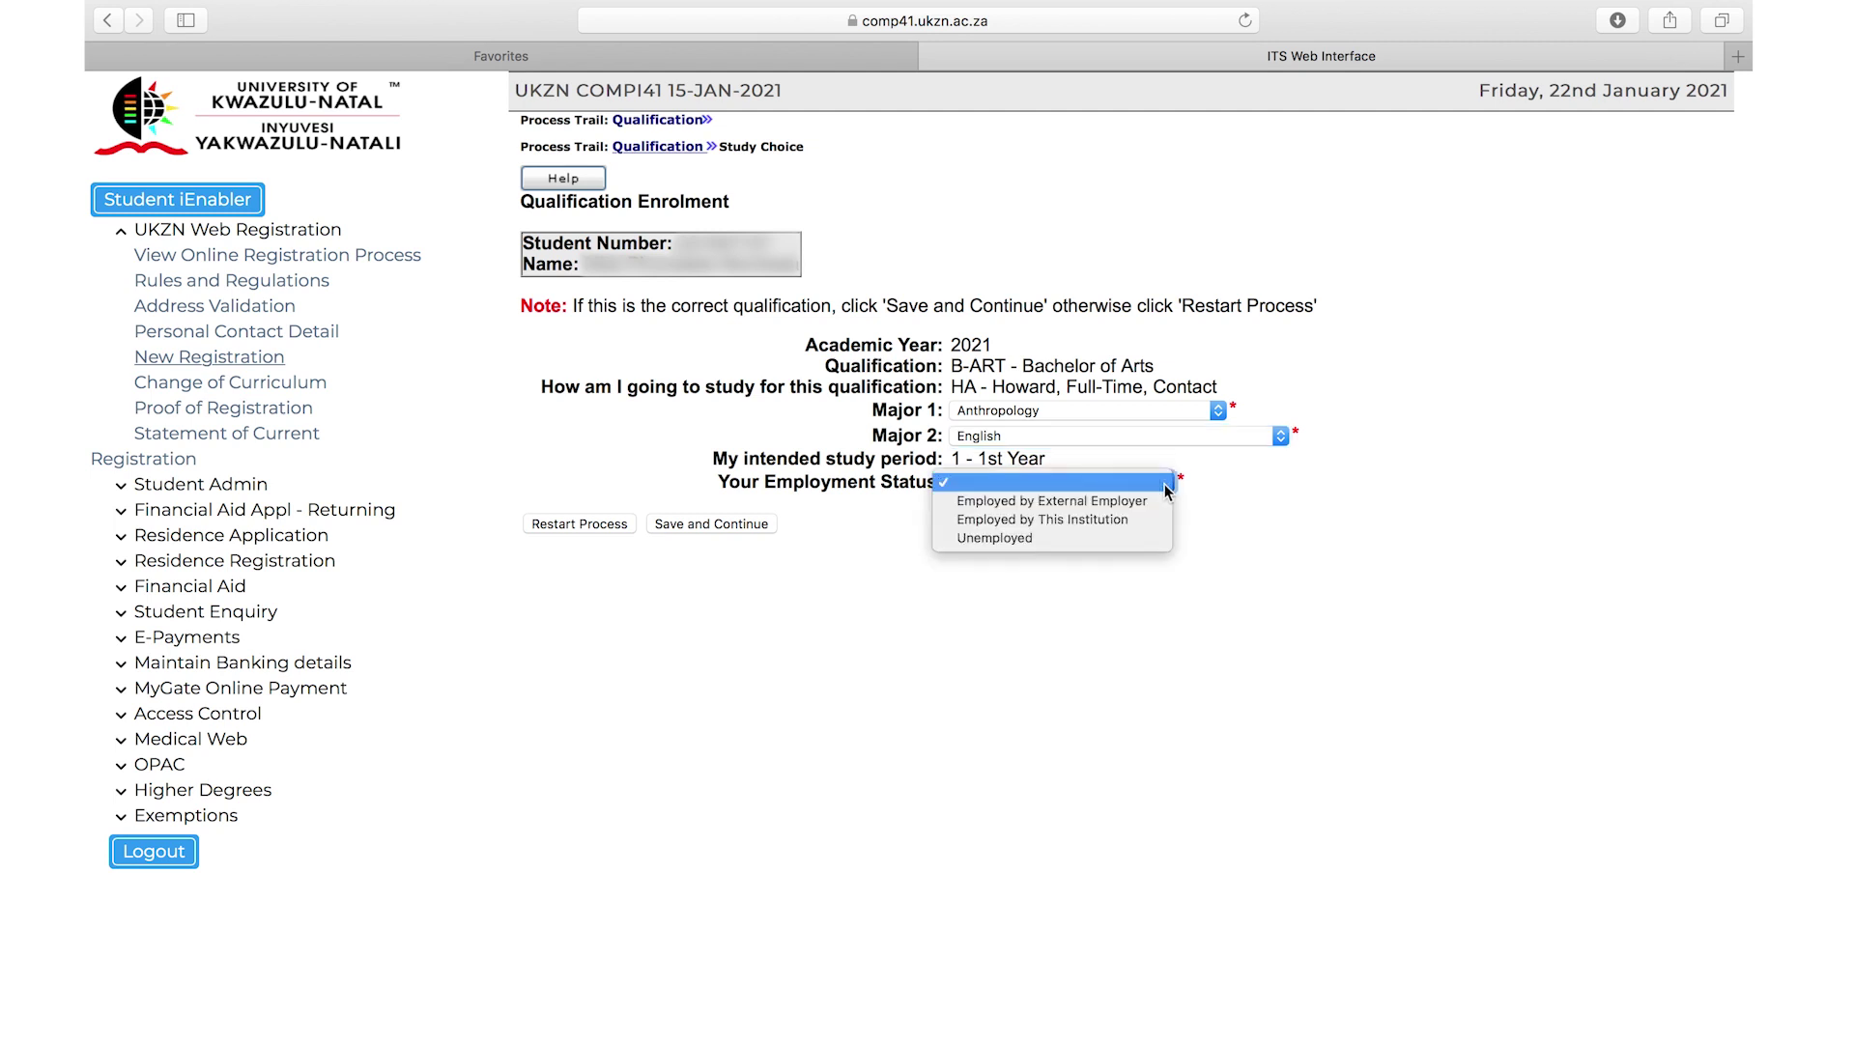
pyautogui.click(1004, 539)
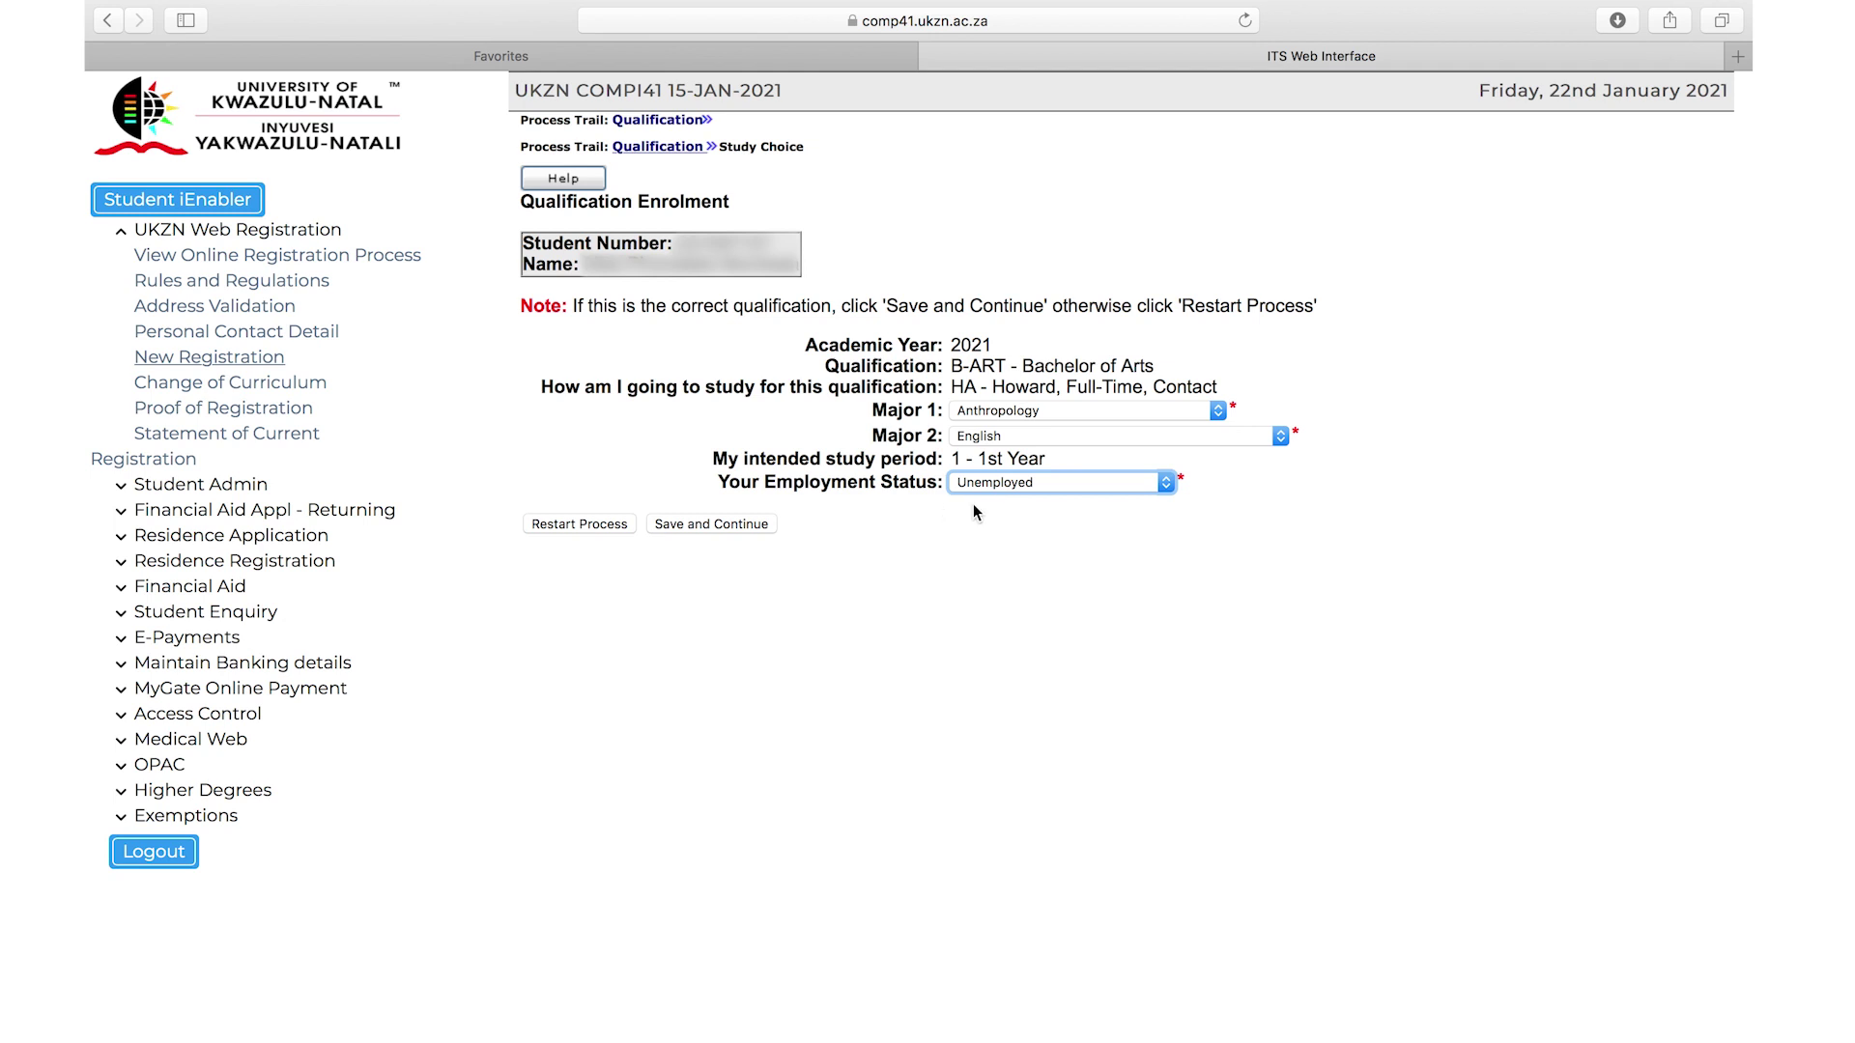
pyautogui.click(710, 525)
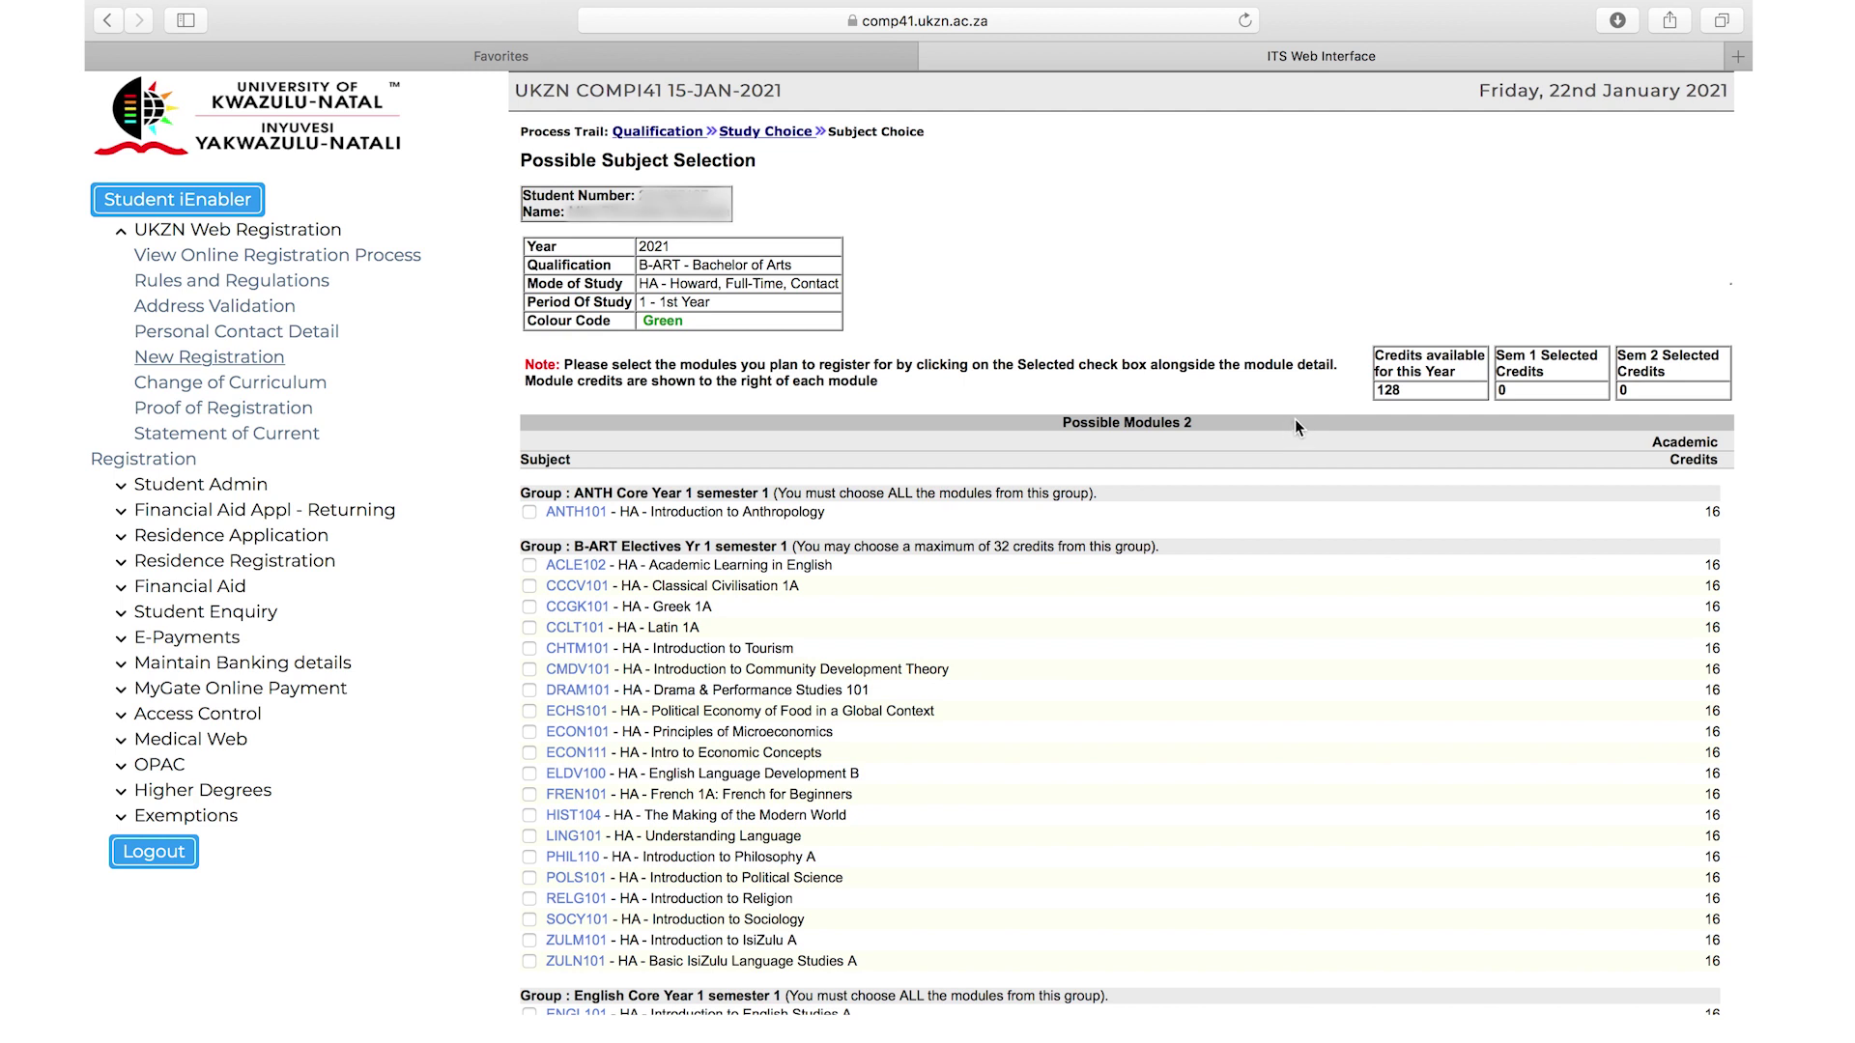
# Step: Select the semester 1 modules ANTH101, CCGK101 Greek 1A, CMDV101 and ENGL101
pyautogui.scroll(-3, 1379, 407)
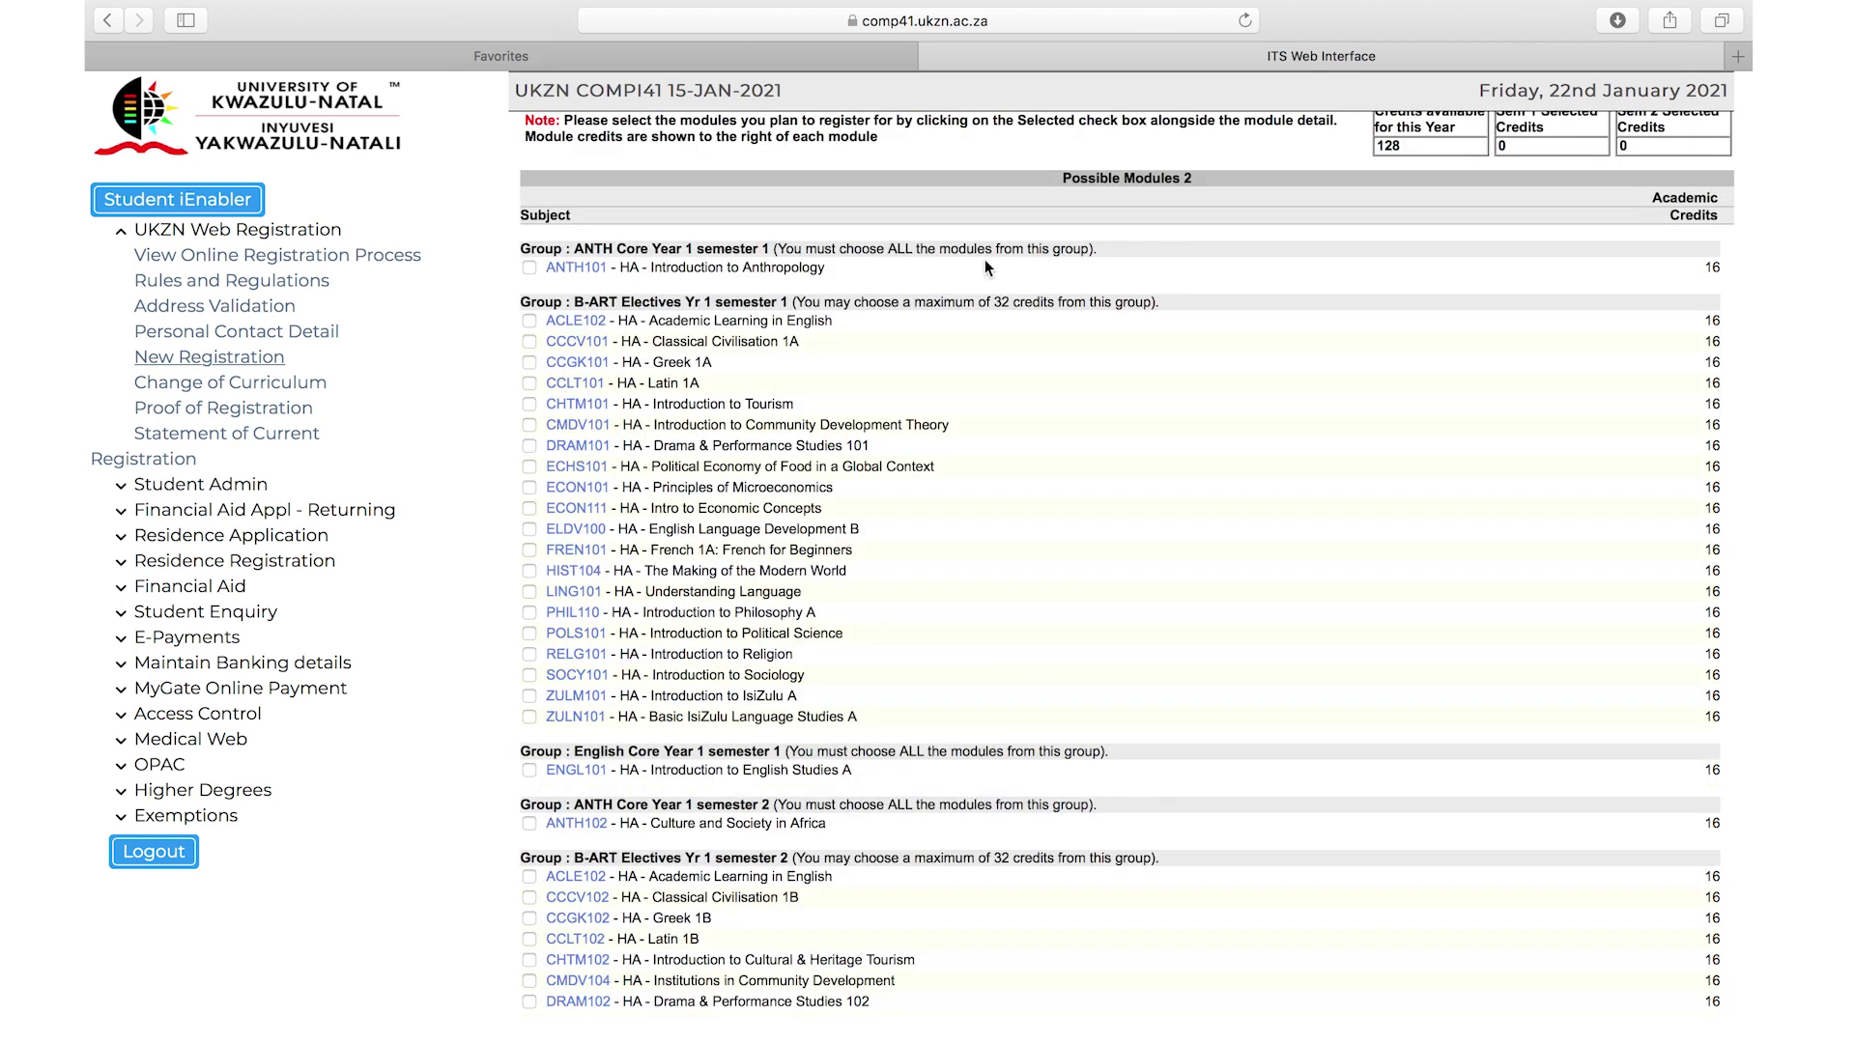
pyautogui.click(530, 268)
pyautogui.click(528, 364)
pyautogui.click(528, 424)
pyautogui.click(529, 770)
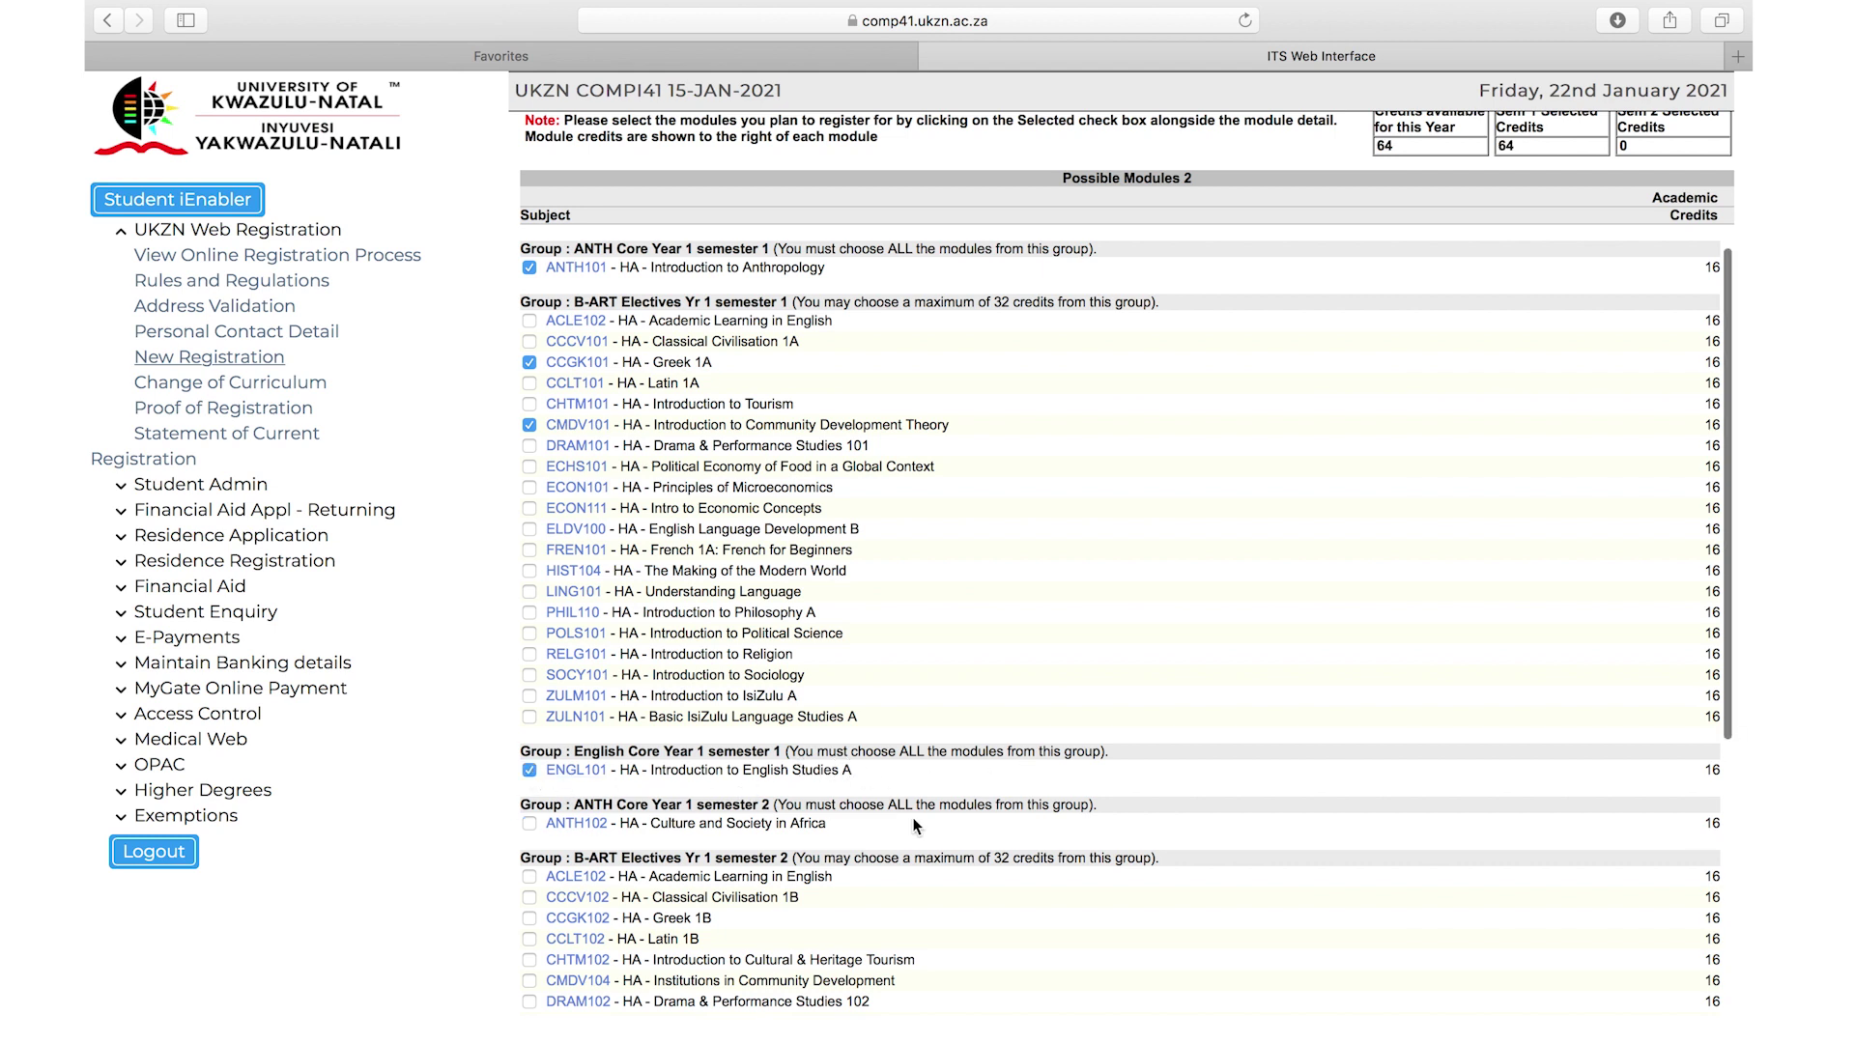
# Step: Select the semester 2 modules ANTH102, DRAM102, ELDV100 English Language Development B and ENGL102
pyautogui.scroll(-5, 916, 827)
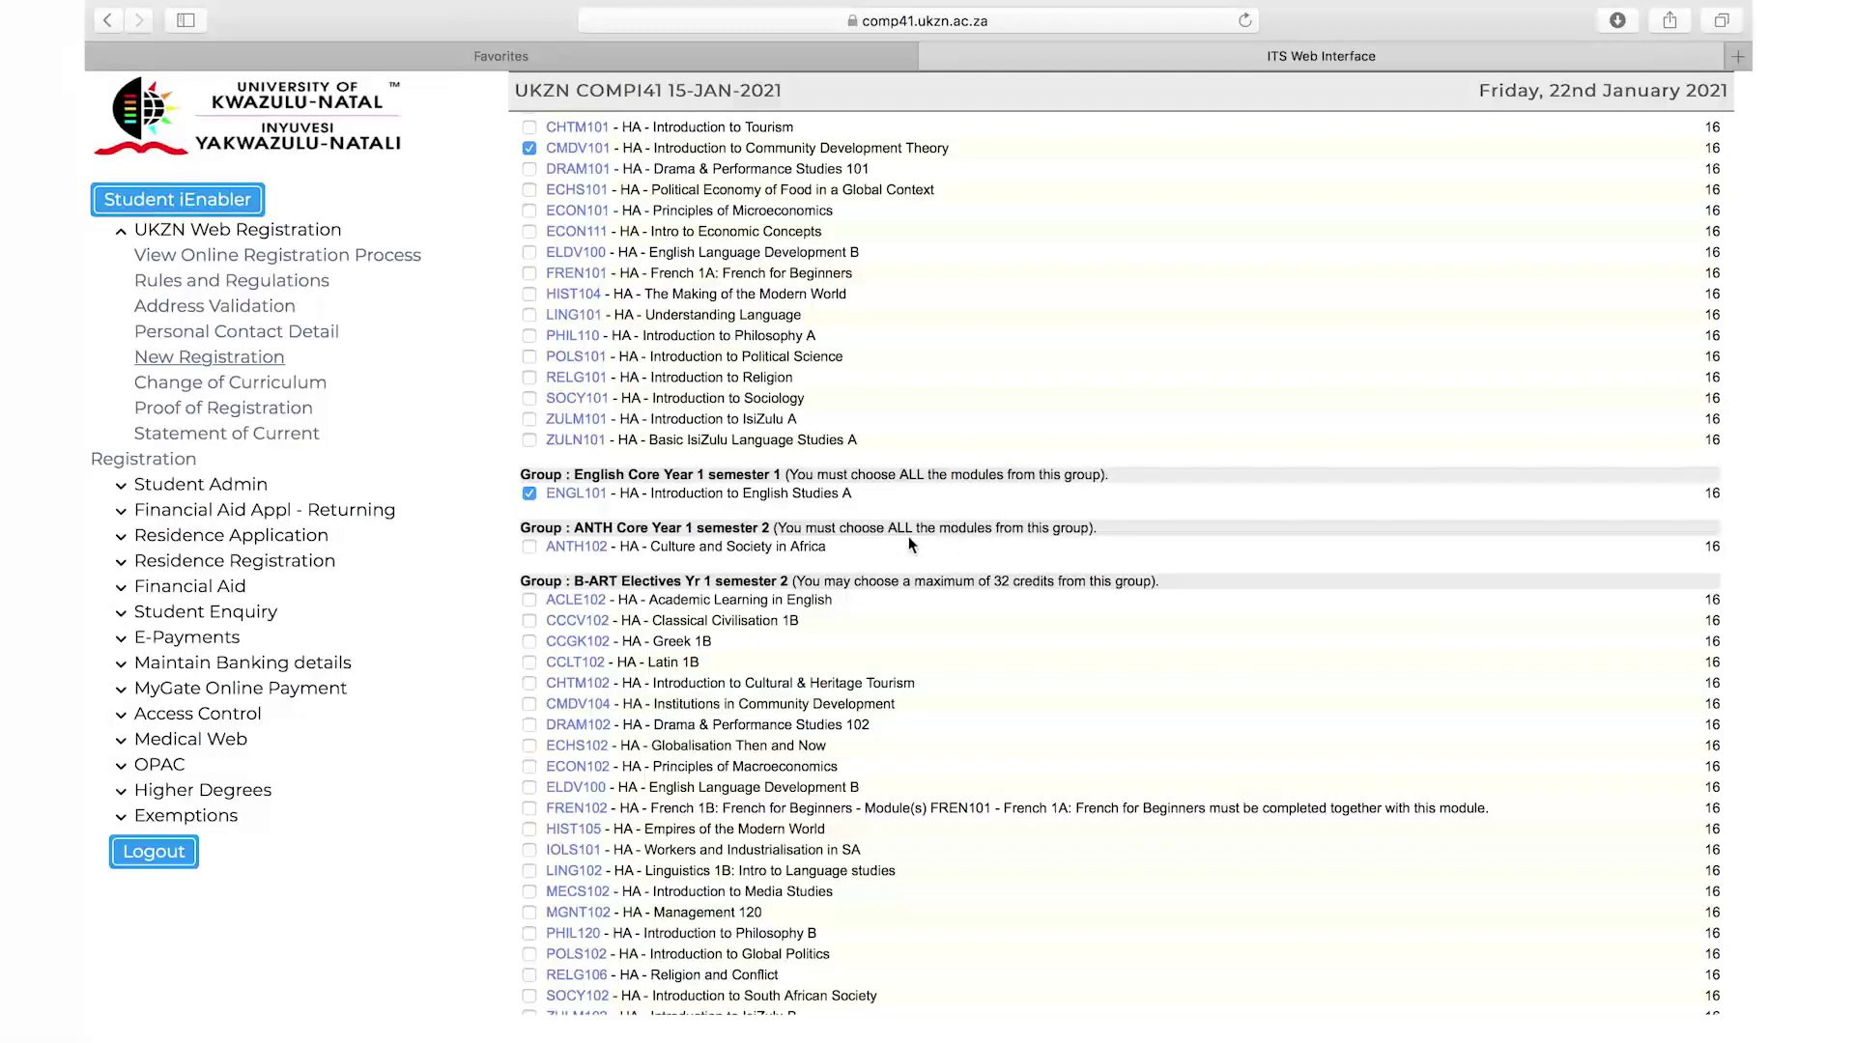
pyautogui.click(530, 547)
pyautogui.click(530, 705)
pyautogui.click(529, 704)
pyautogui.click(530, 642)
pyautogui.click(530, 725)
pyautogui.click(529, 788)
pyautogui.scroll(-2, 855, 826)
pyautogui.scroll(-3, 855, 826)
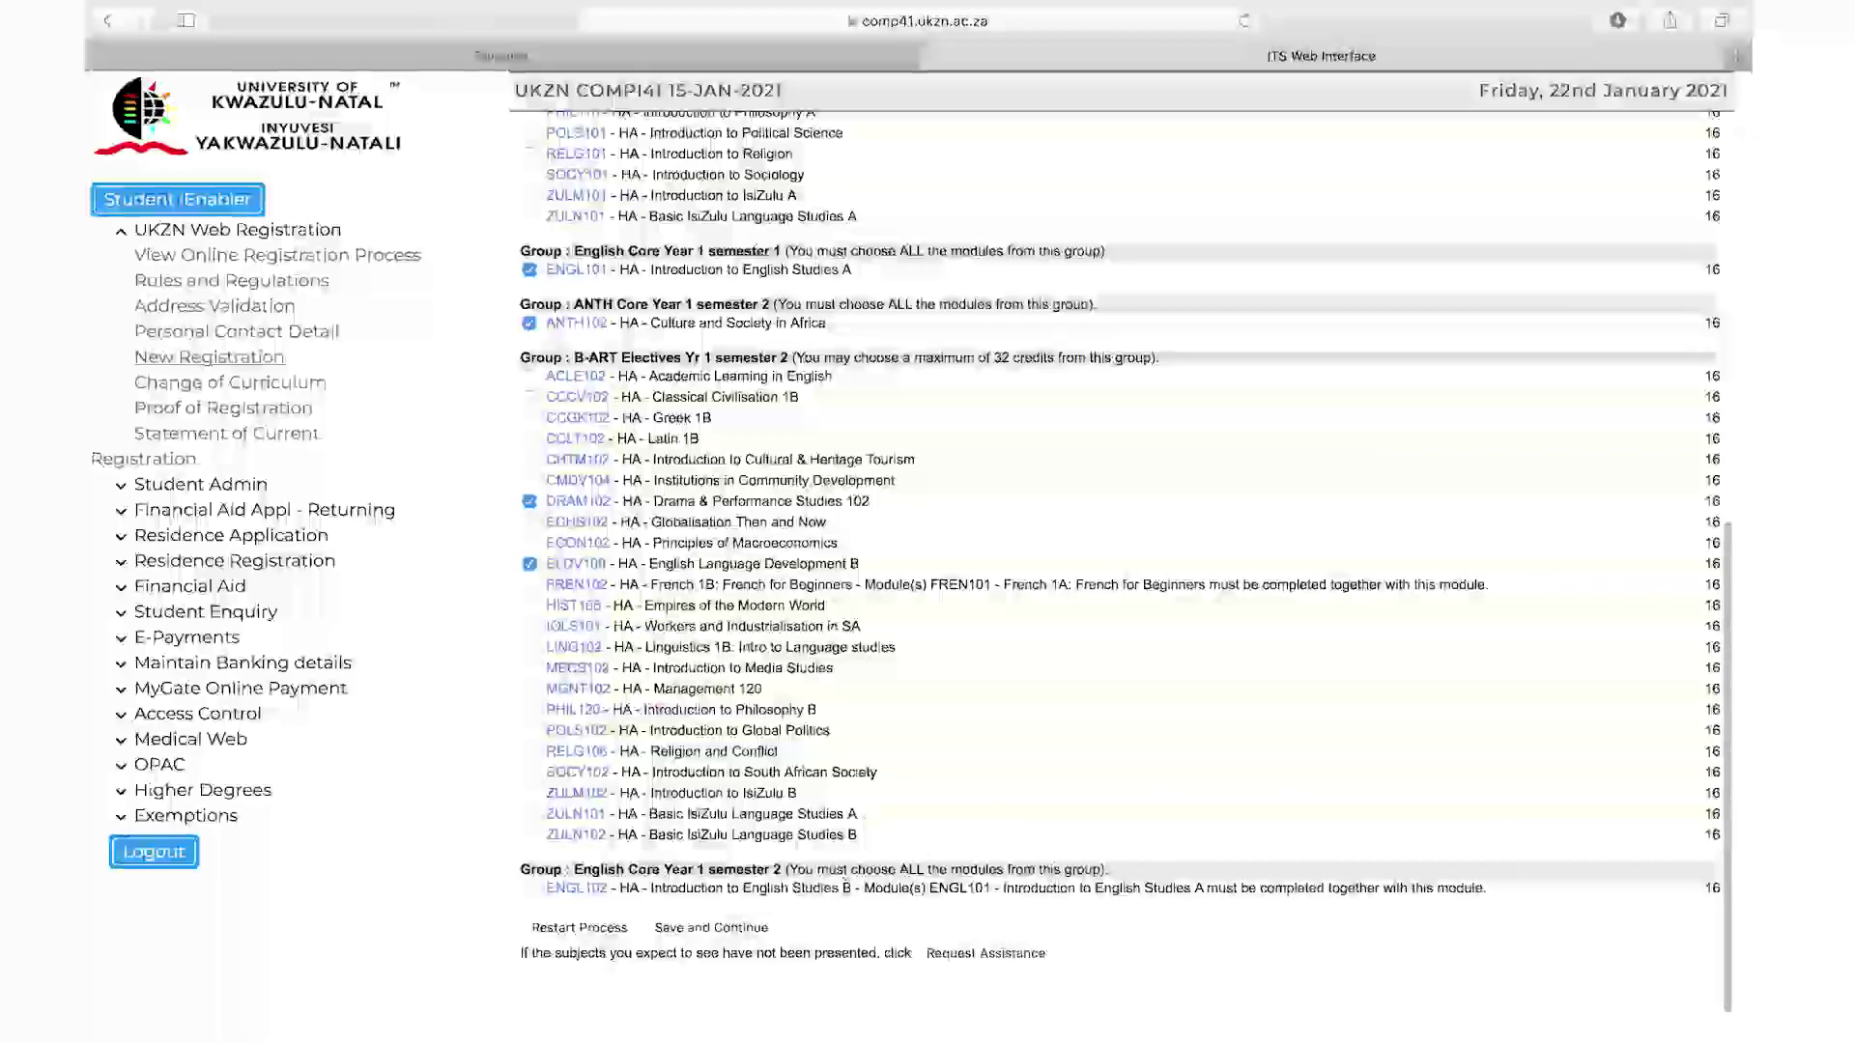
pyautogui.click(529, 889)
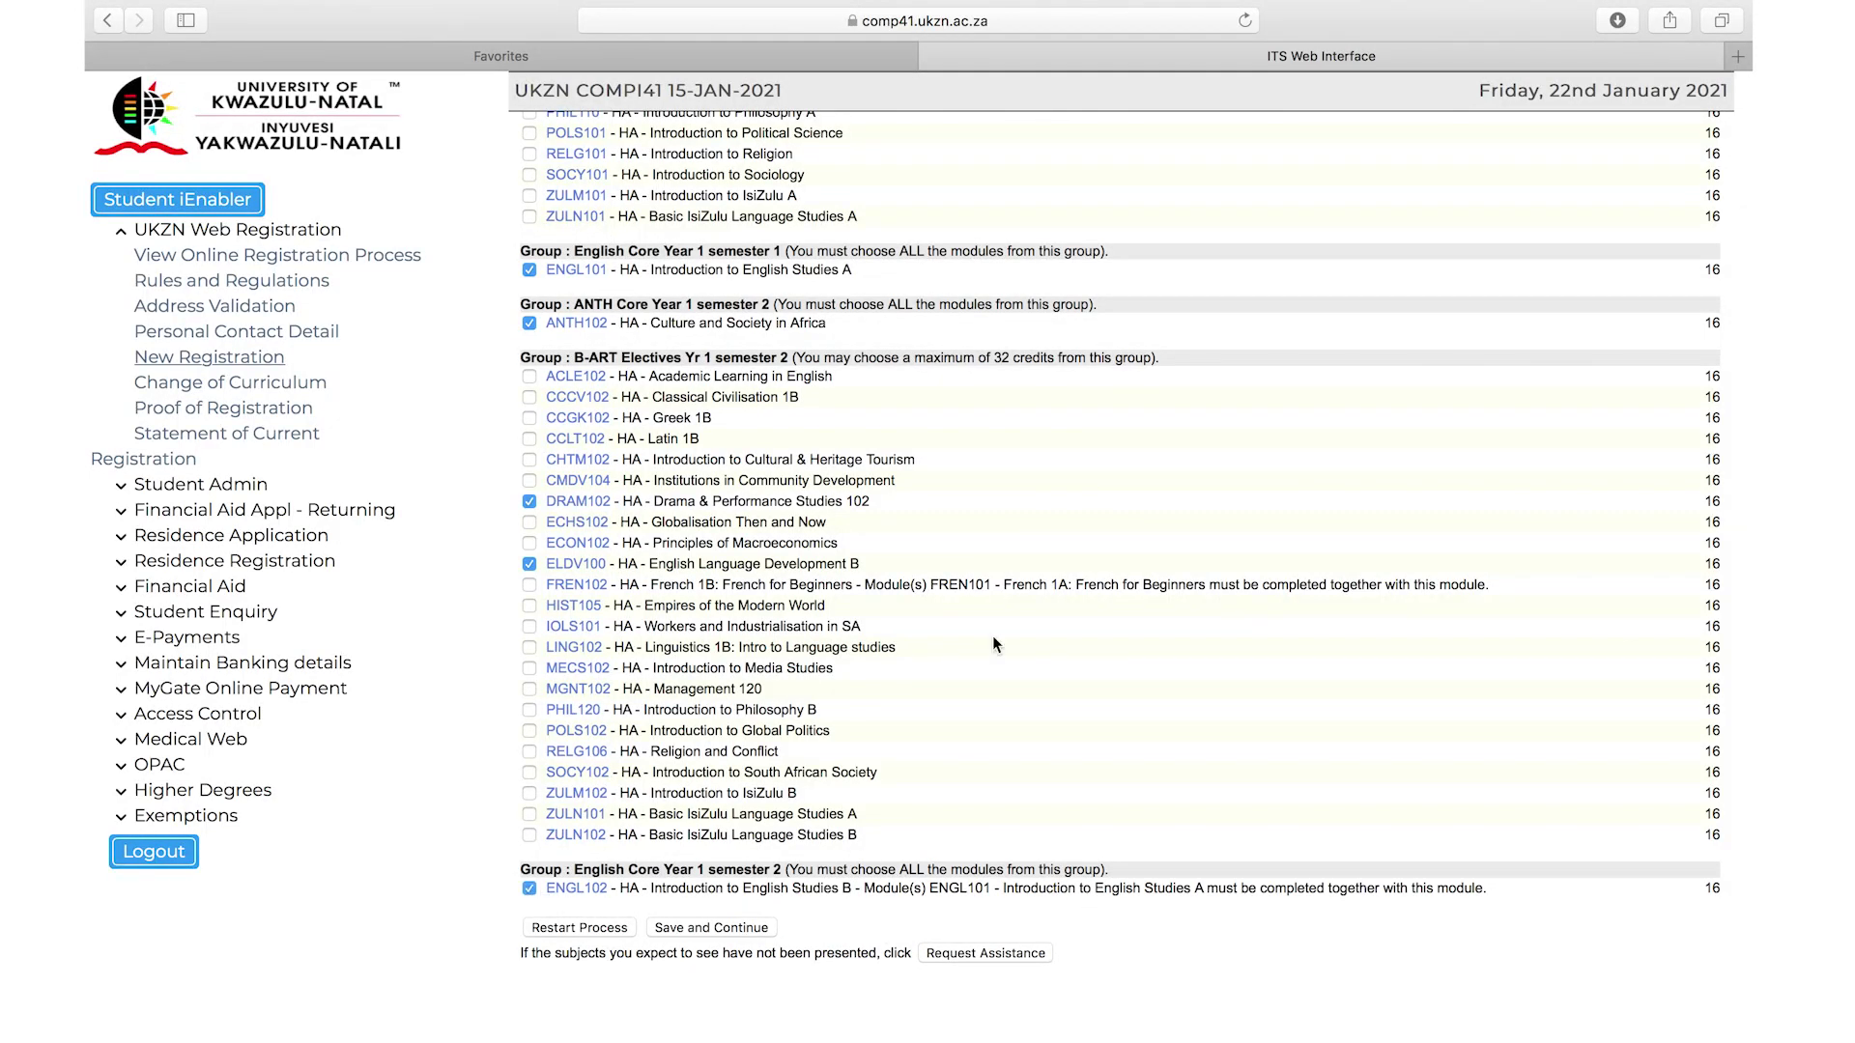
# Step: Check the selected credits for both semesters, then save the module selection and continue
pyautogui.scroll(10, 993, 636)
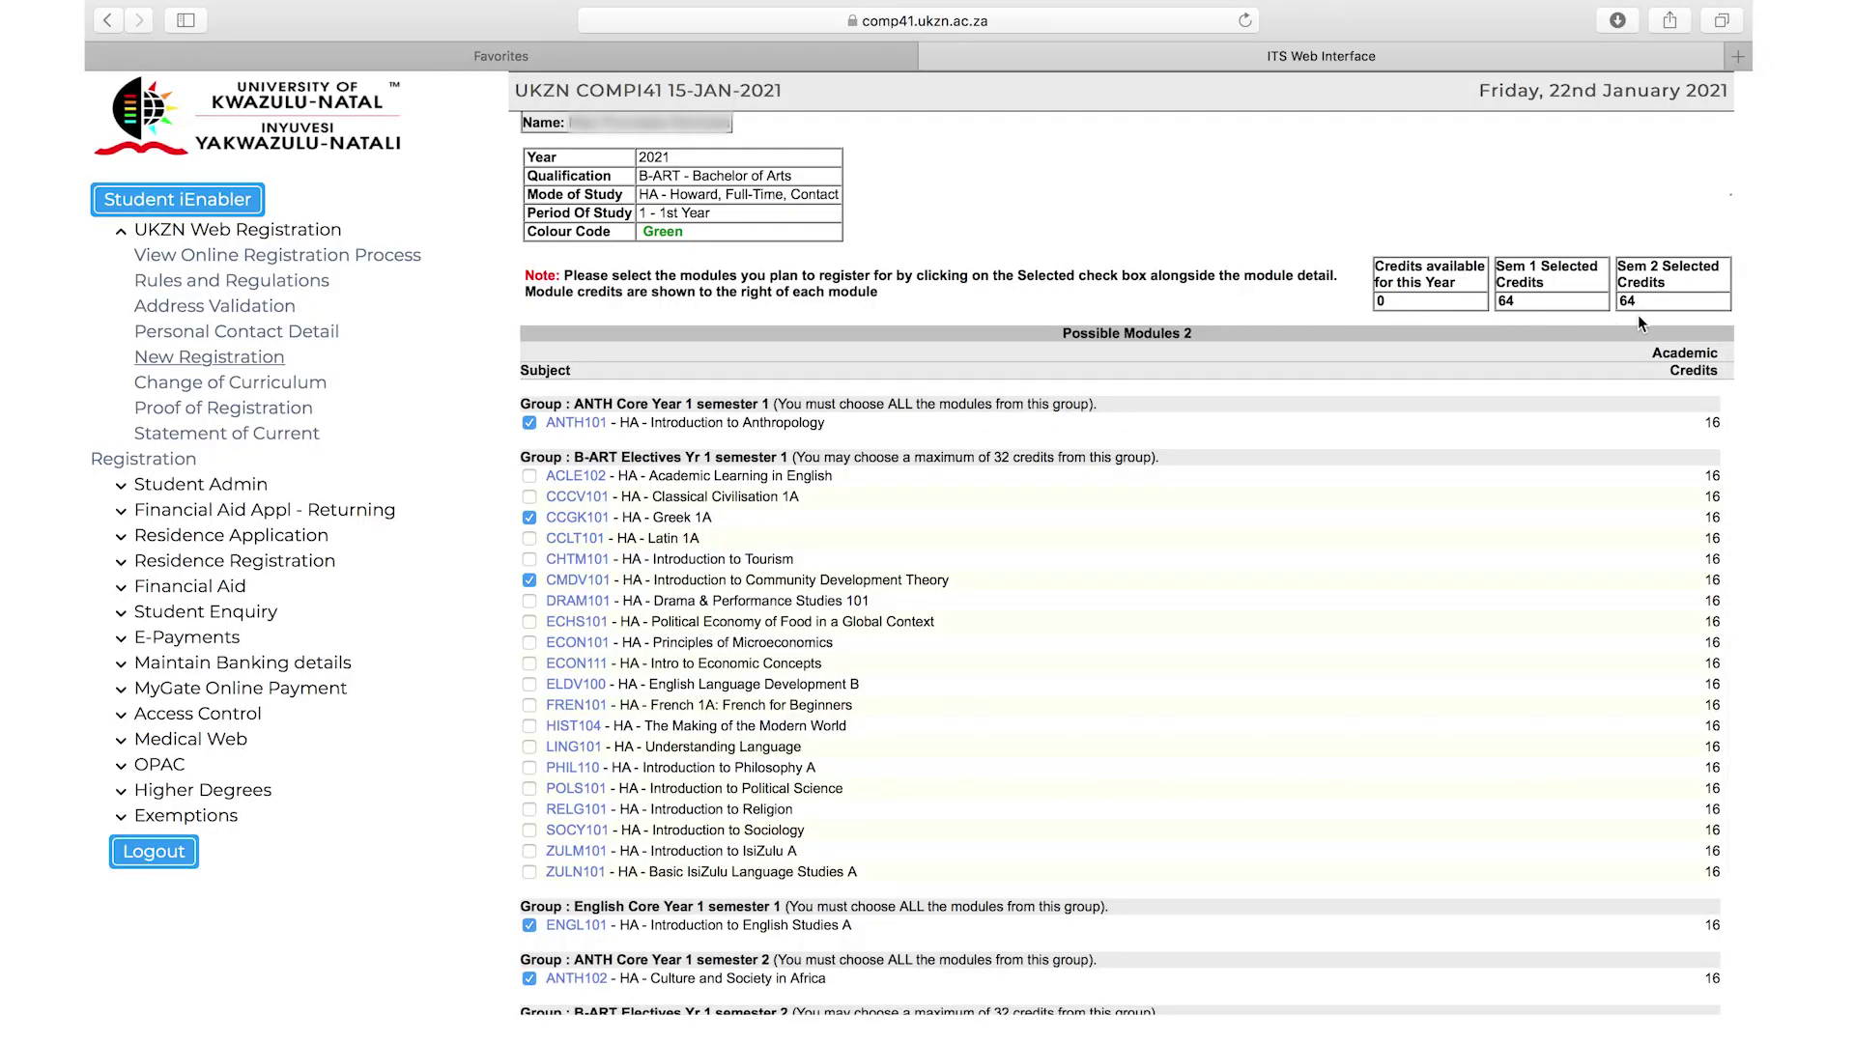
pyautogui.scroll(-10, 1217, 609)
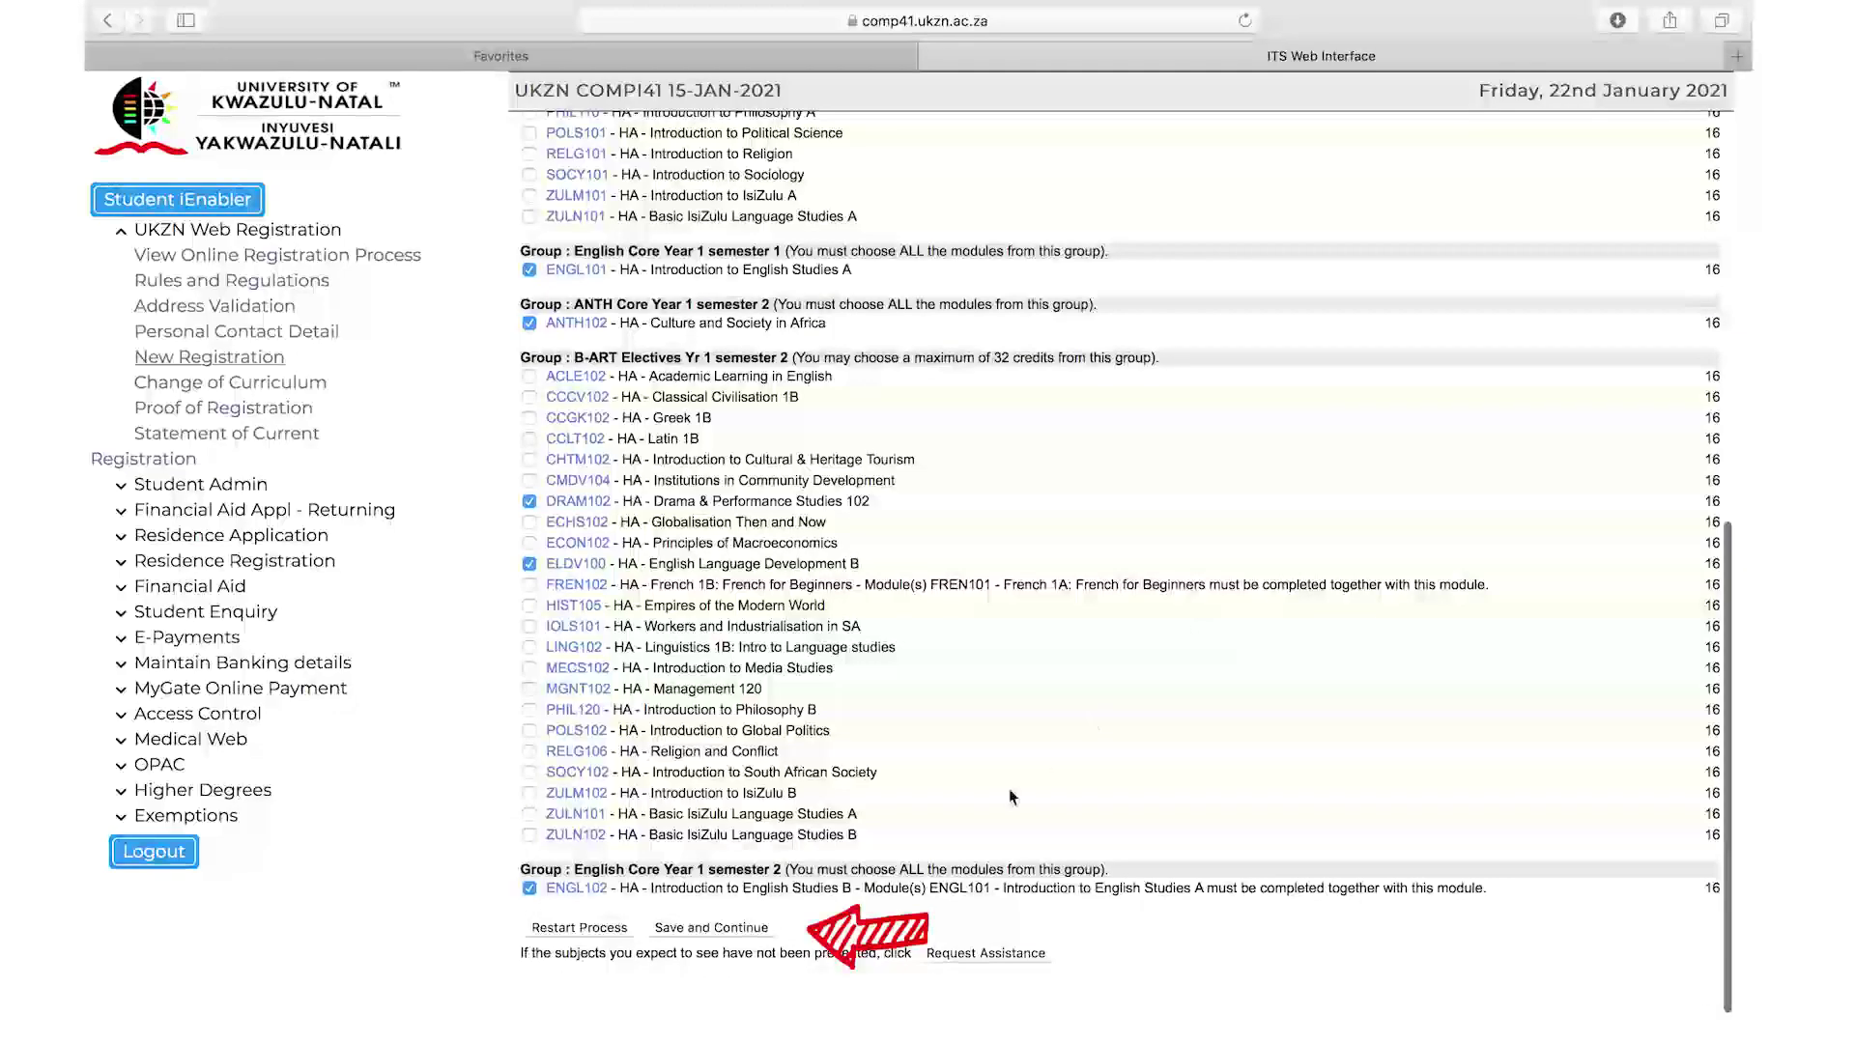
pyautogui.click(733, 927)
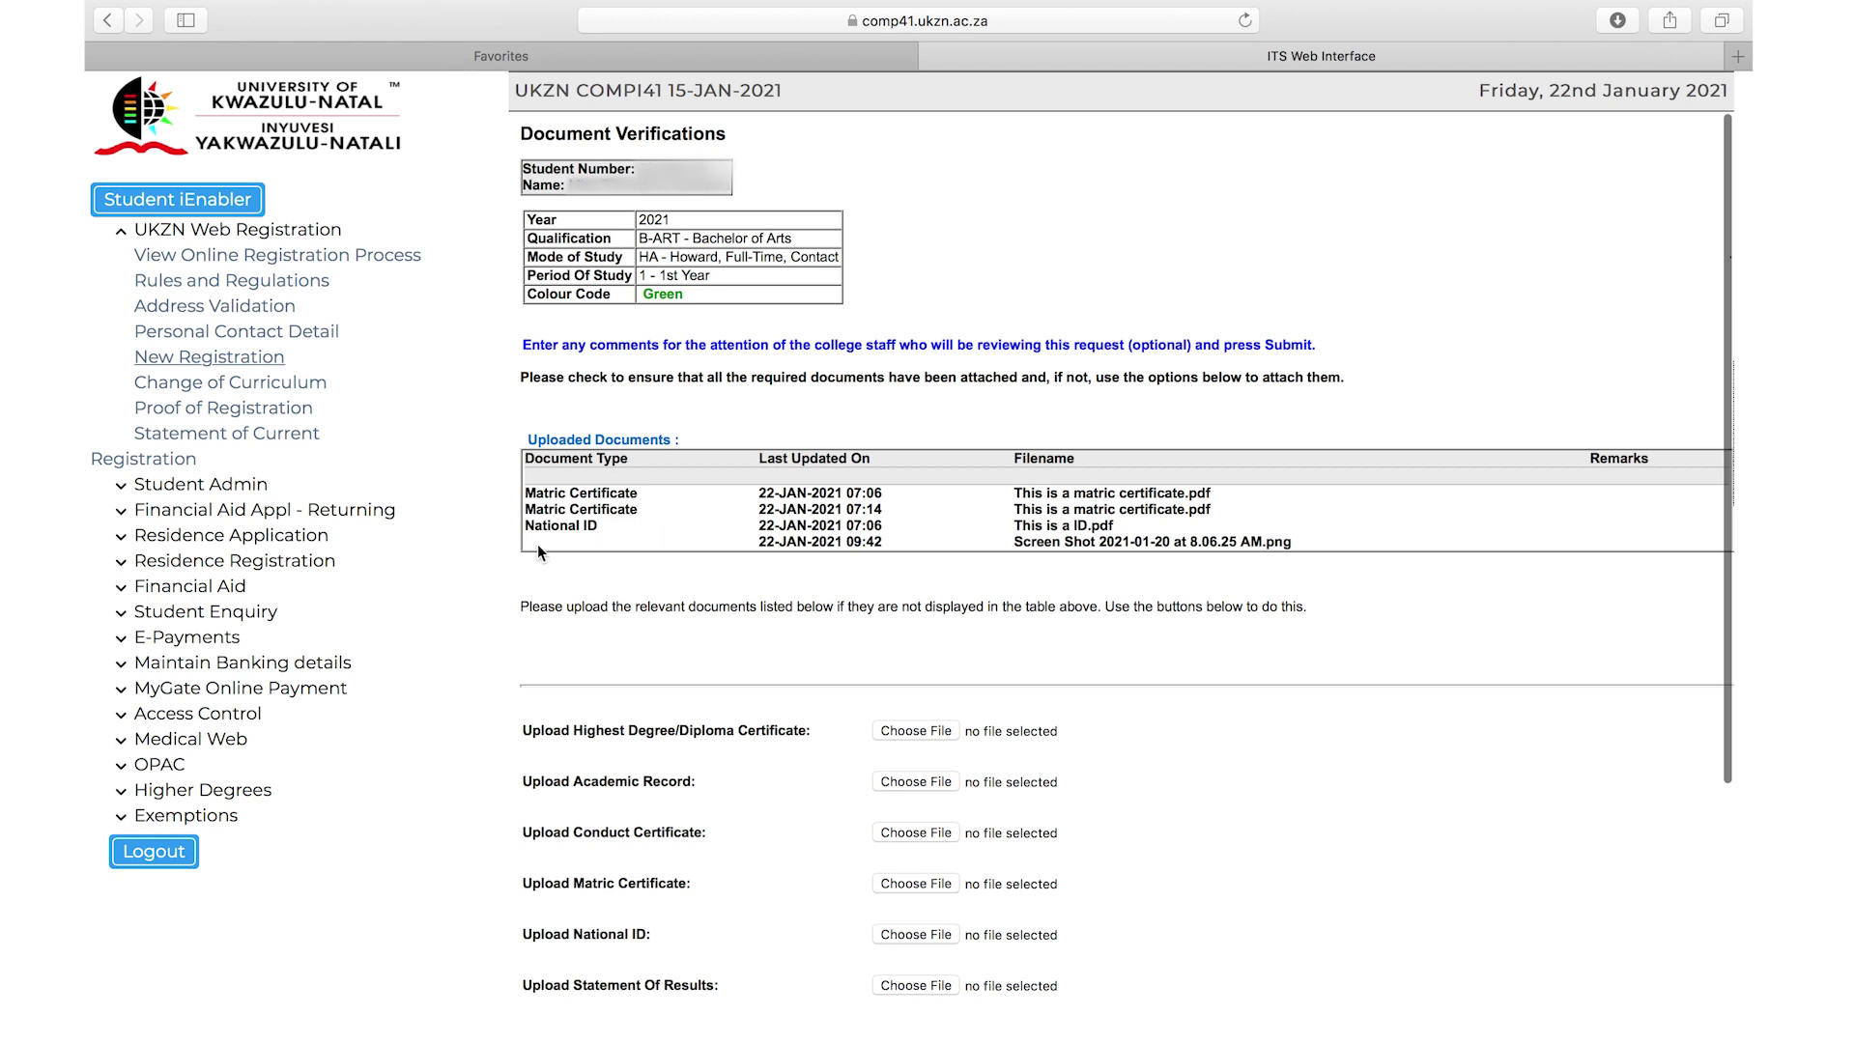
# Step: Attach the ID document PDF from the Destop items folder as the National ID upload
pyautogui.scroll(-5, 763, 630)
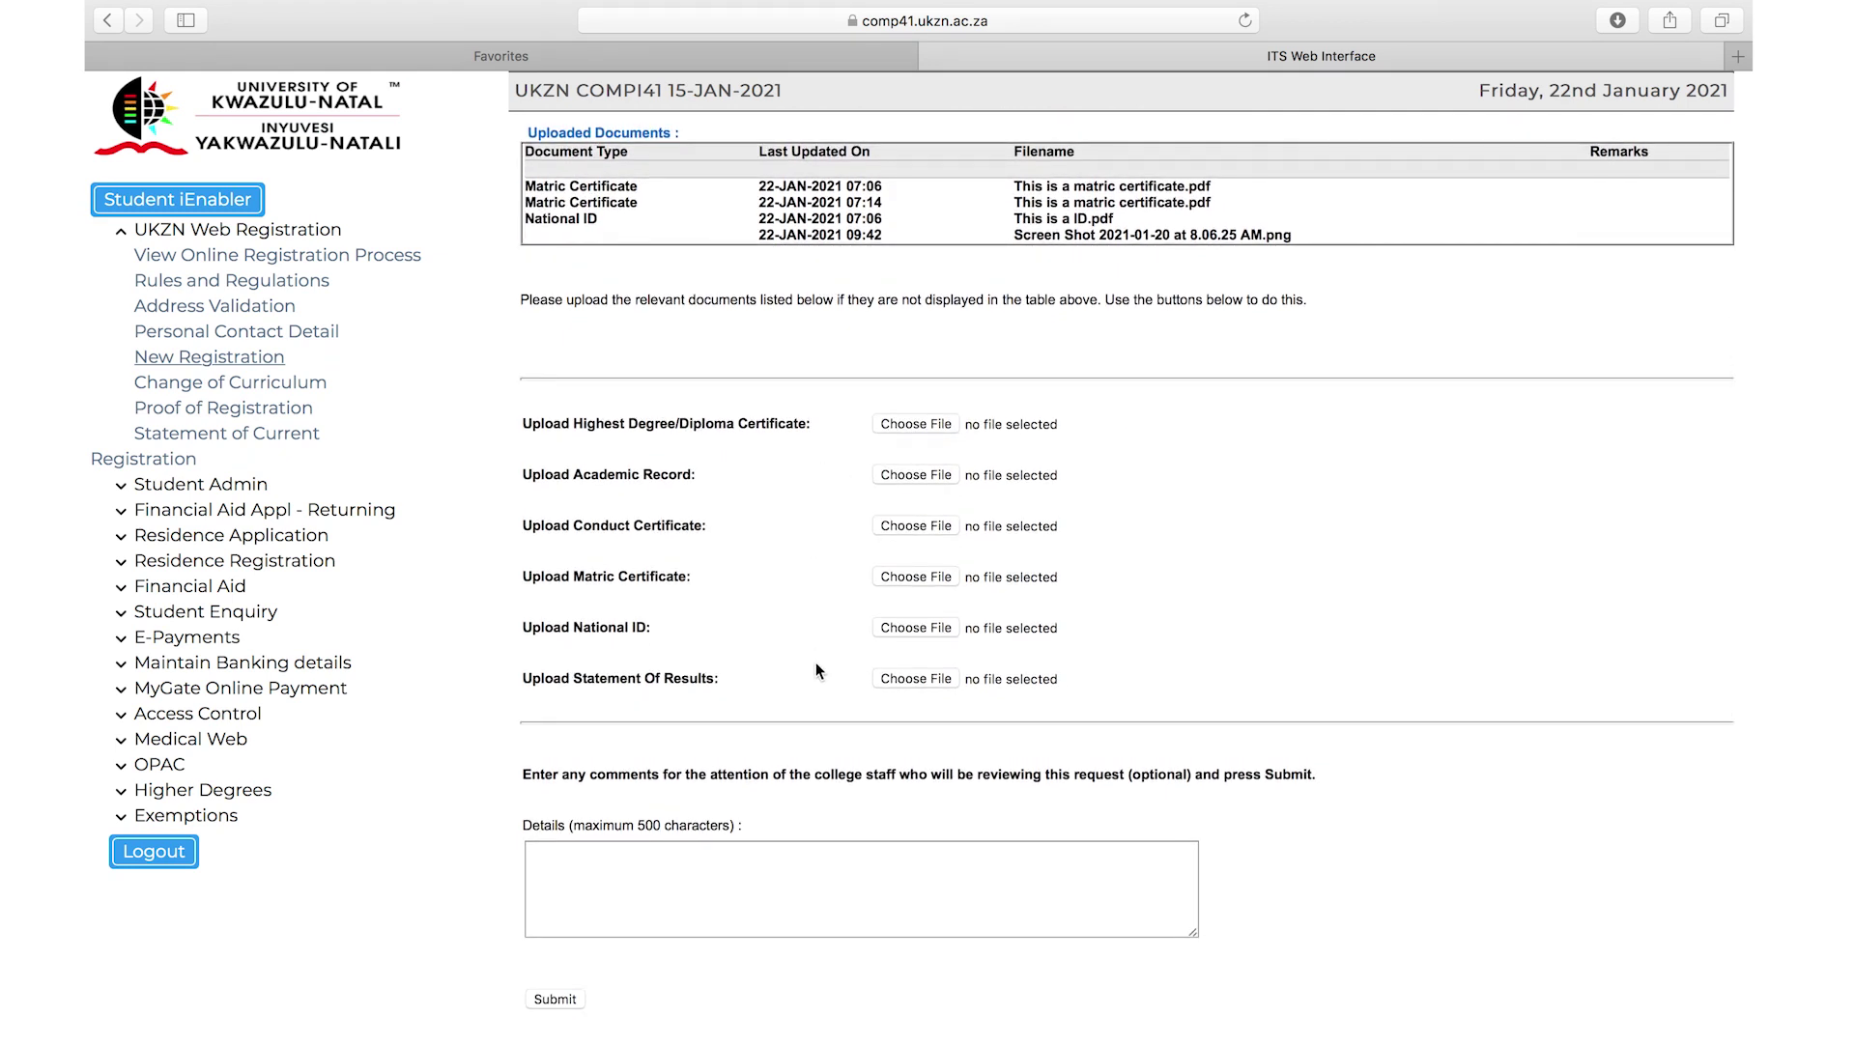
pyautogui.click(914, 628)
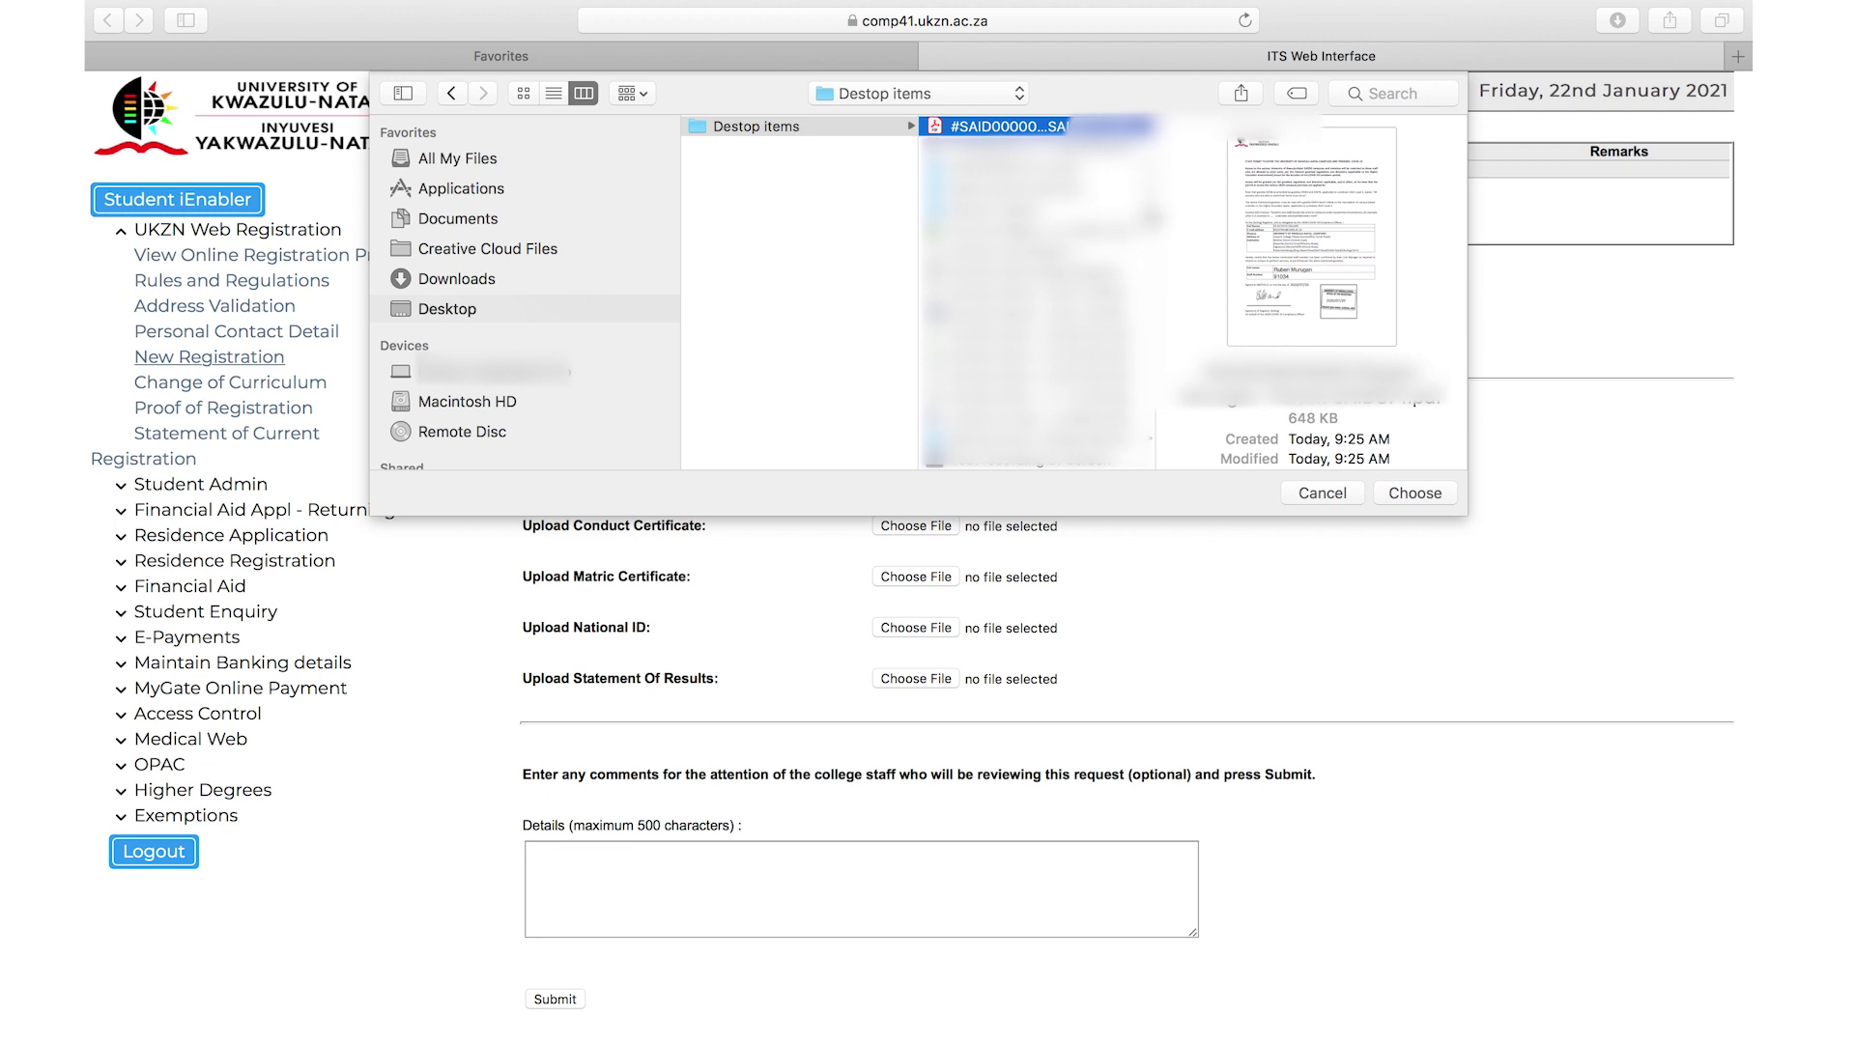
pyautogui.click(1420, 493)
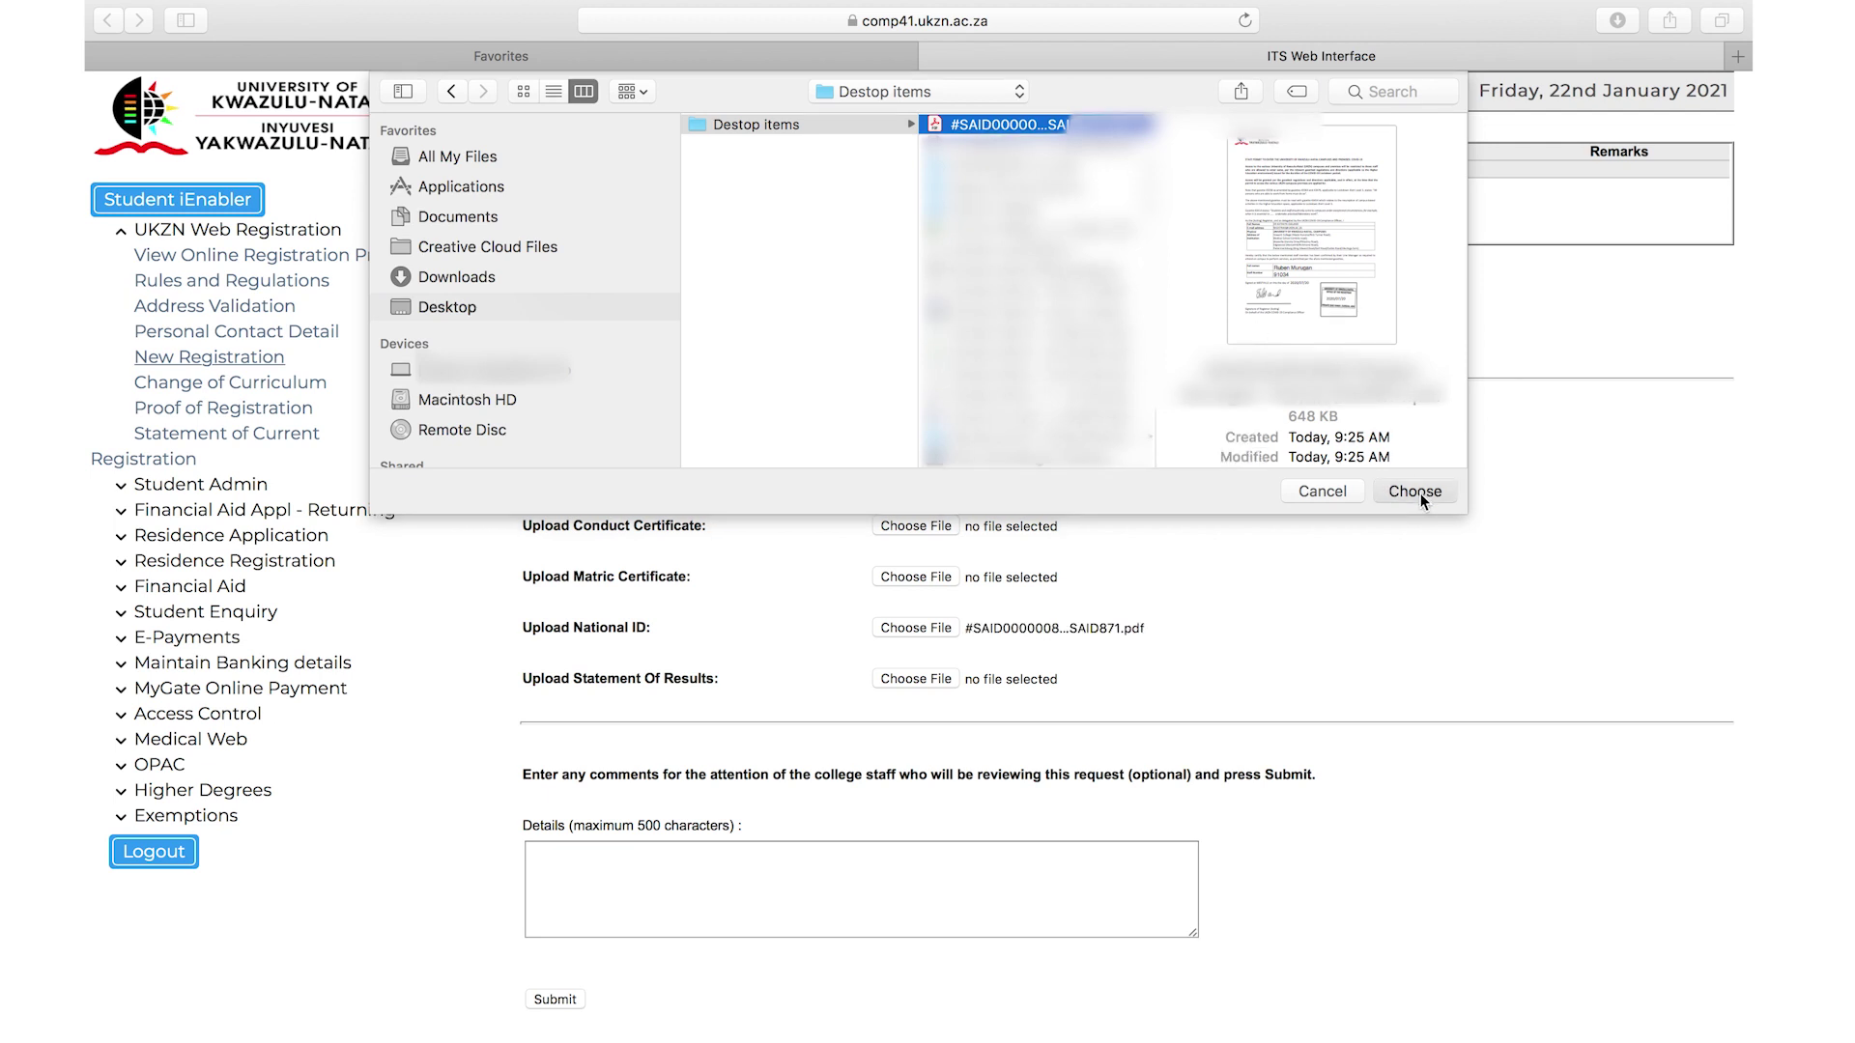
# Step: Enter the comment "I do not have my Matric certificate as yet." for the college staff and submit the document verification request
pyautogui.click(663, 852)
pyautogui.write('I do not have my Matr')
pyautogui.press('BackSpace')
pyautogui.write('t')
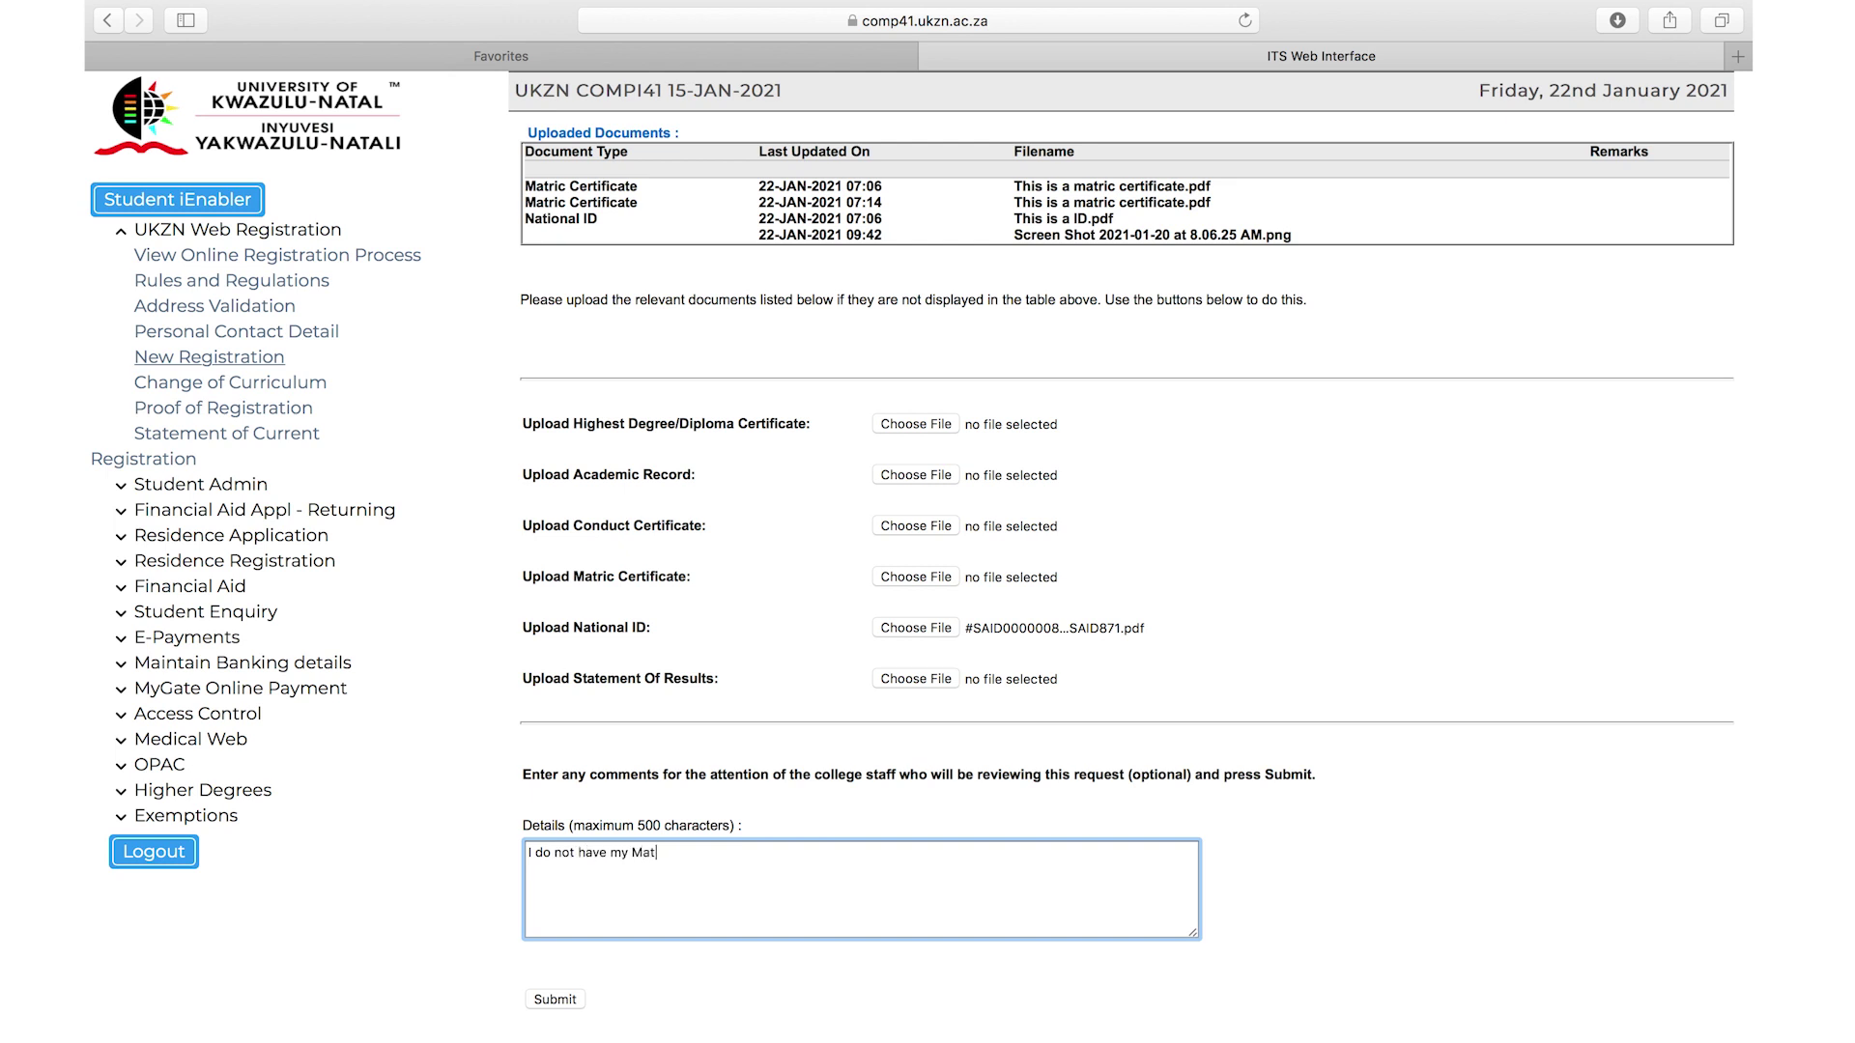
pyautogui.write('ric certificate as yet.')
pyautogui.scroll(-2, 1256, 869)
pyautogui.click(553, 955)
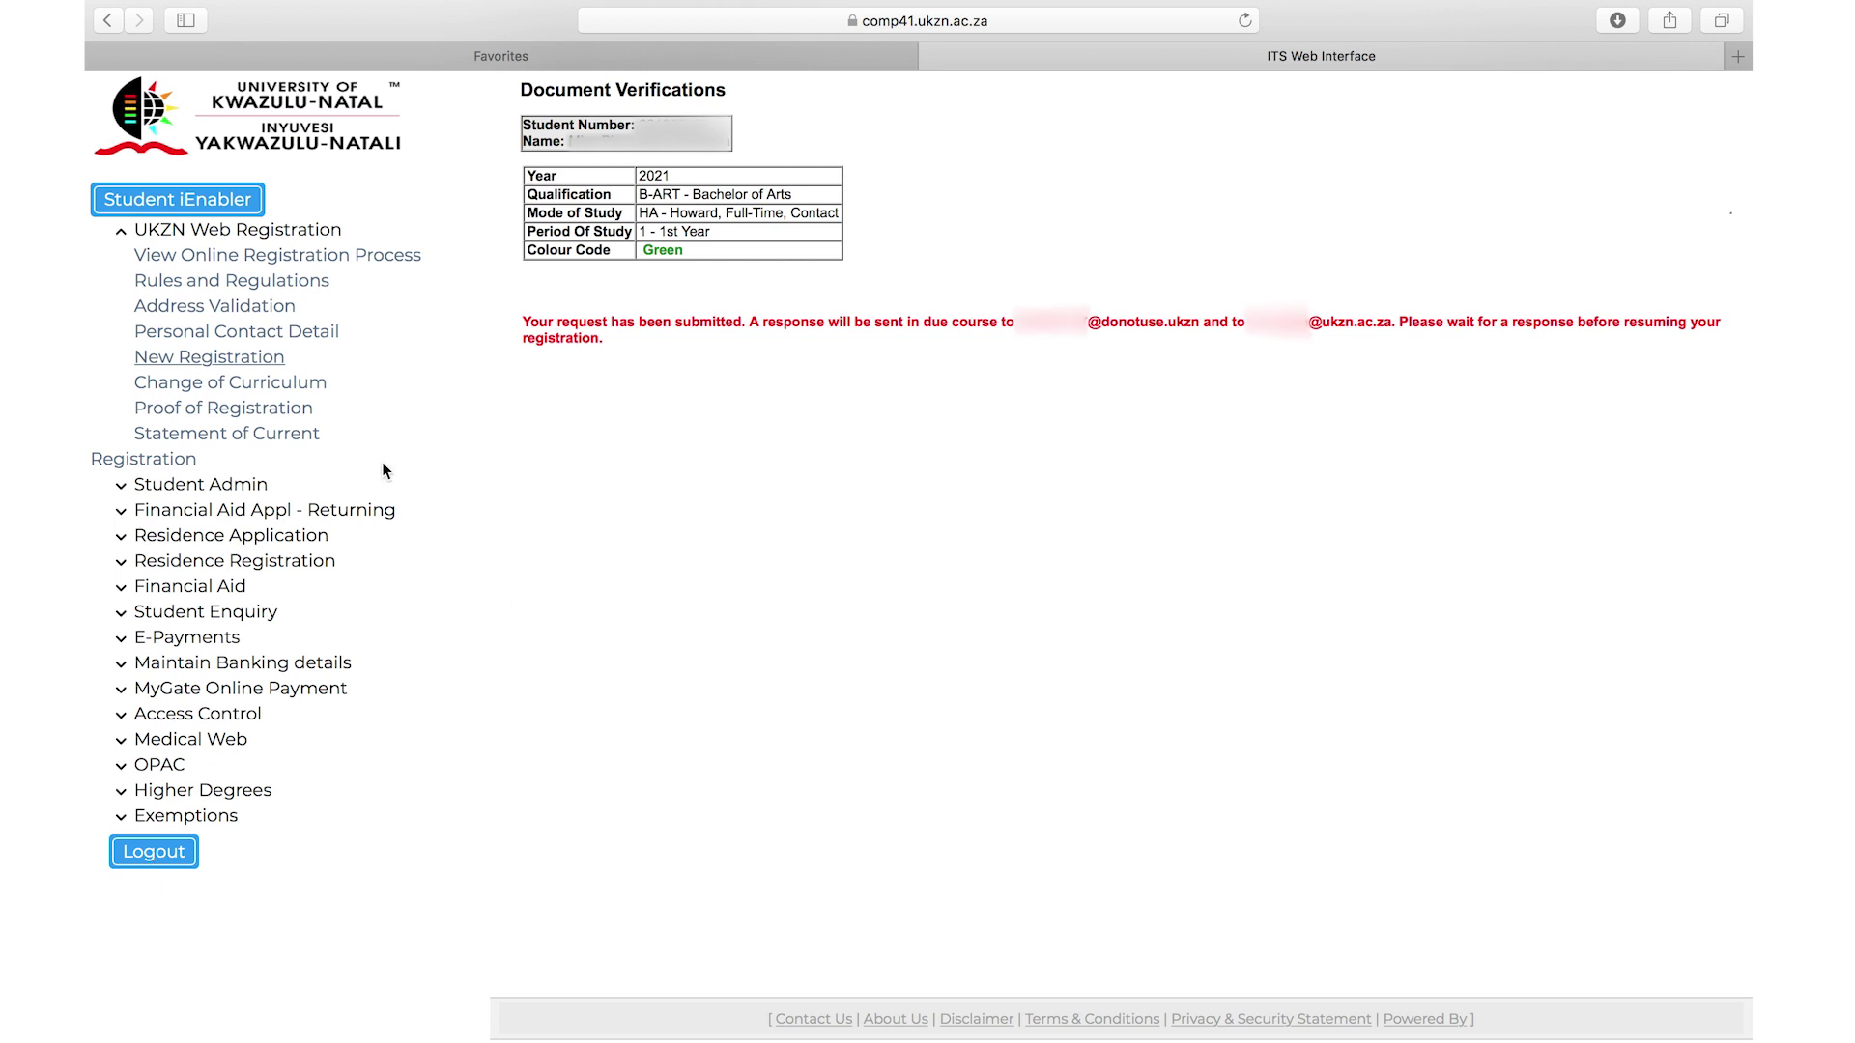
# Step: Resume the new registration, try to accept it from the cost estimates, and view the administrative errors
pyautogui.click(208, 358)
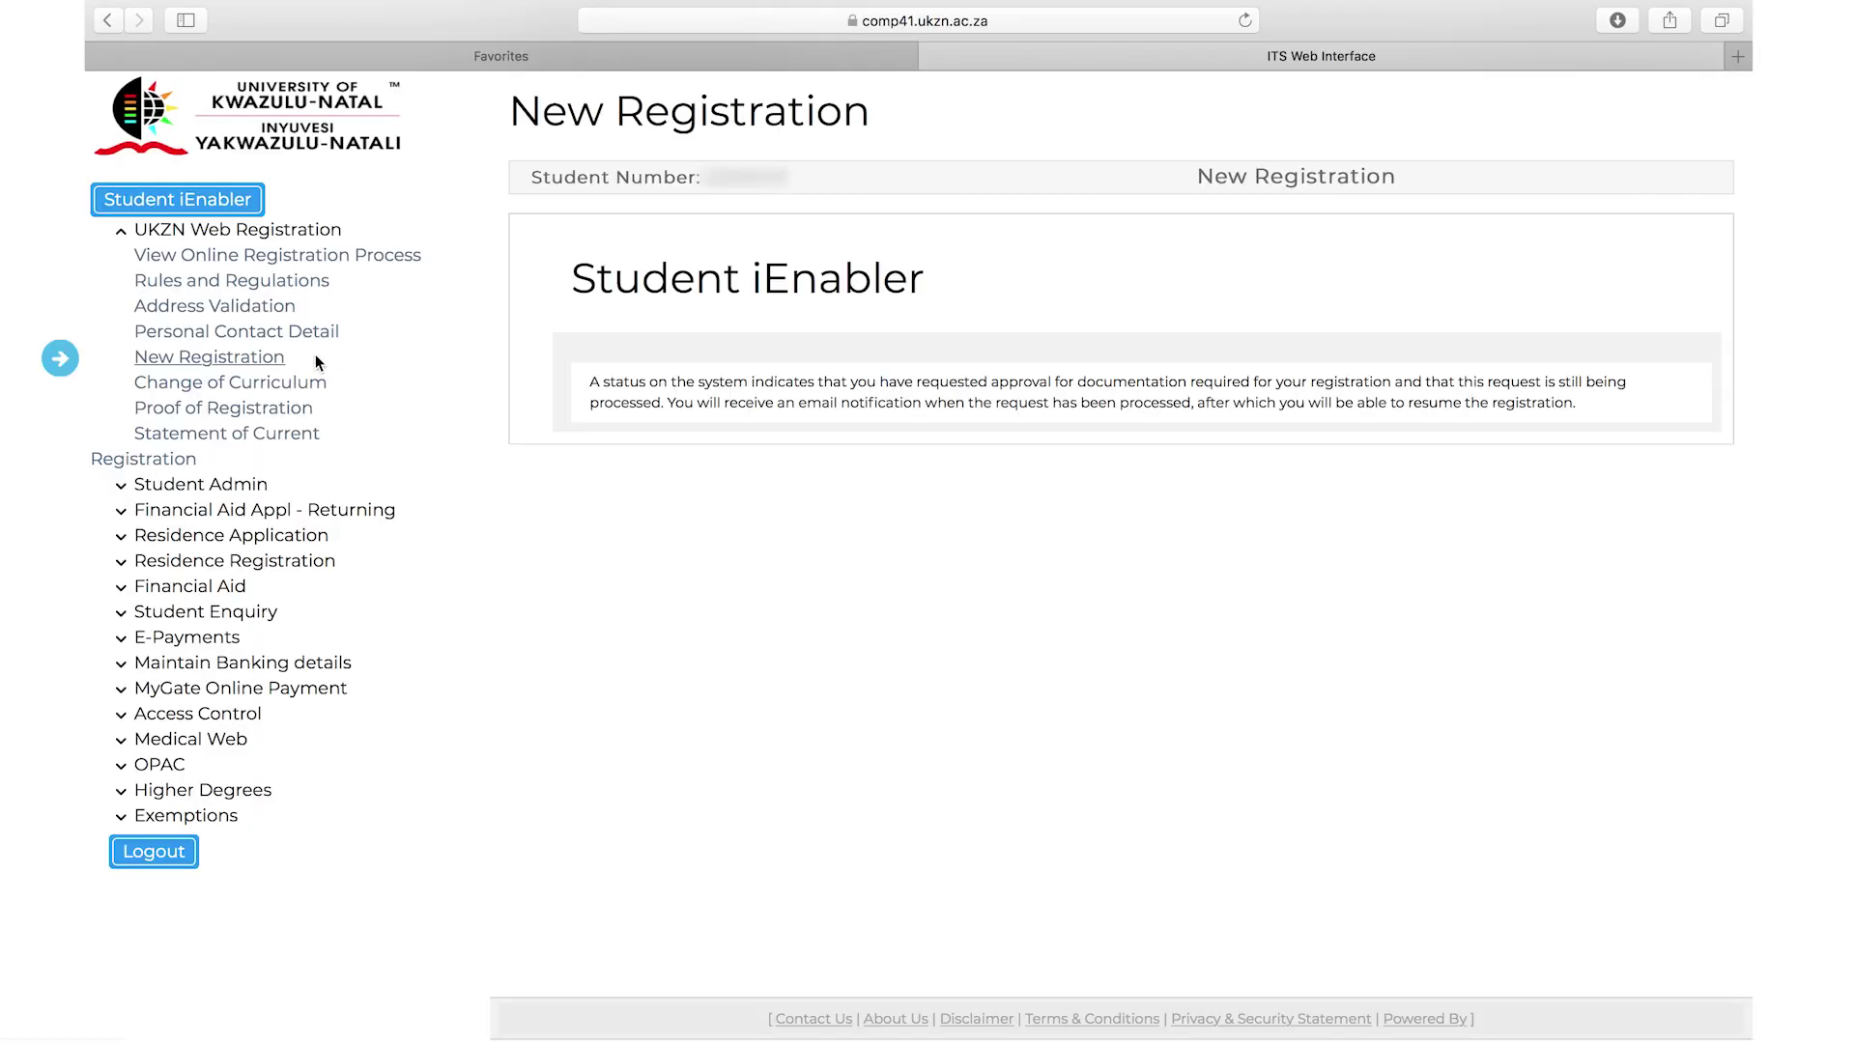
pyautogui.click(253, 362)
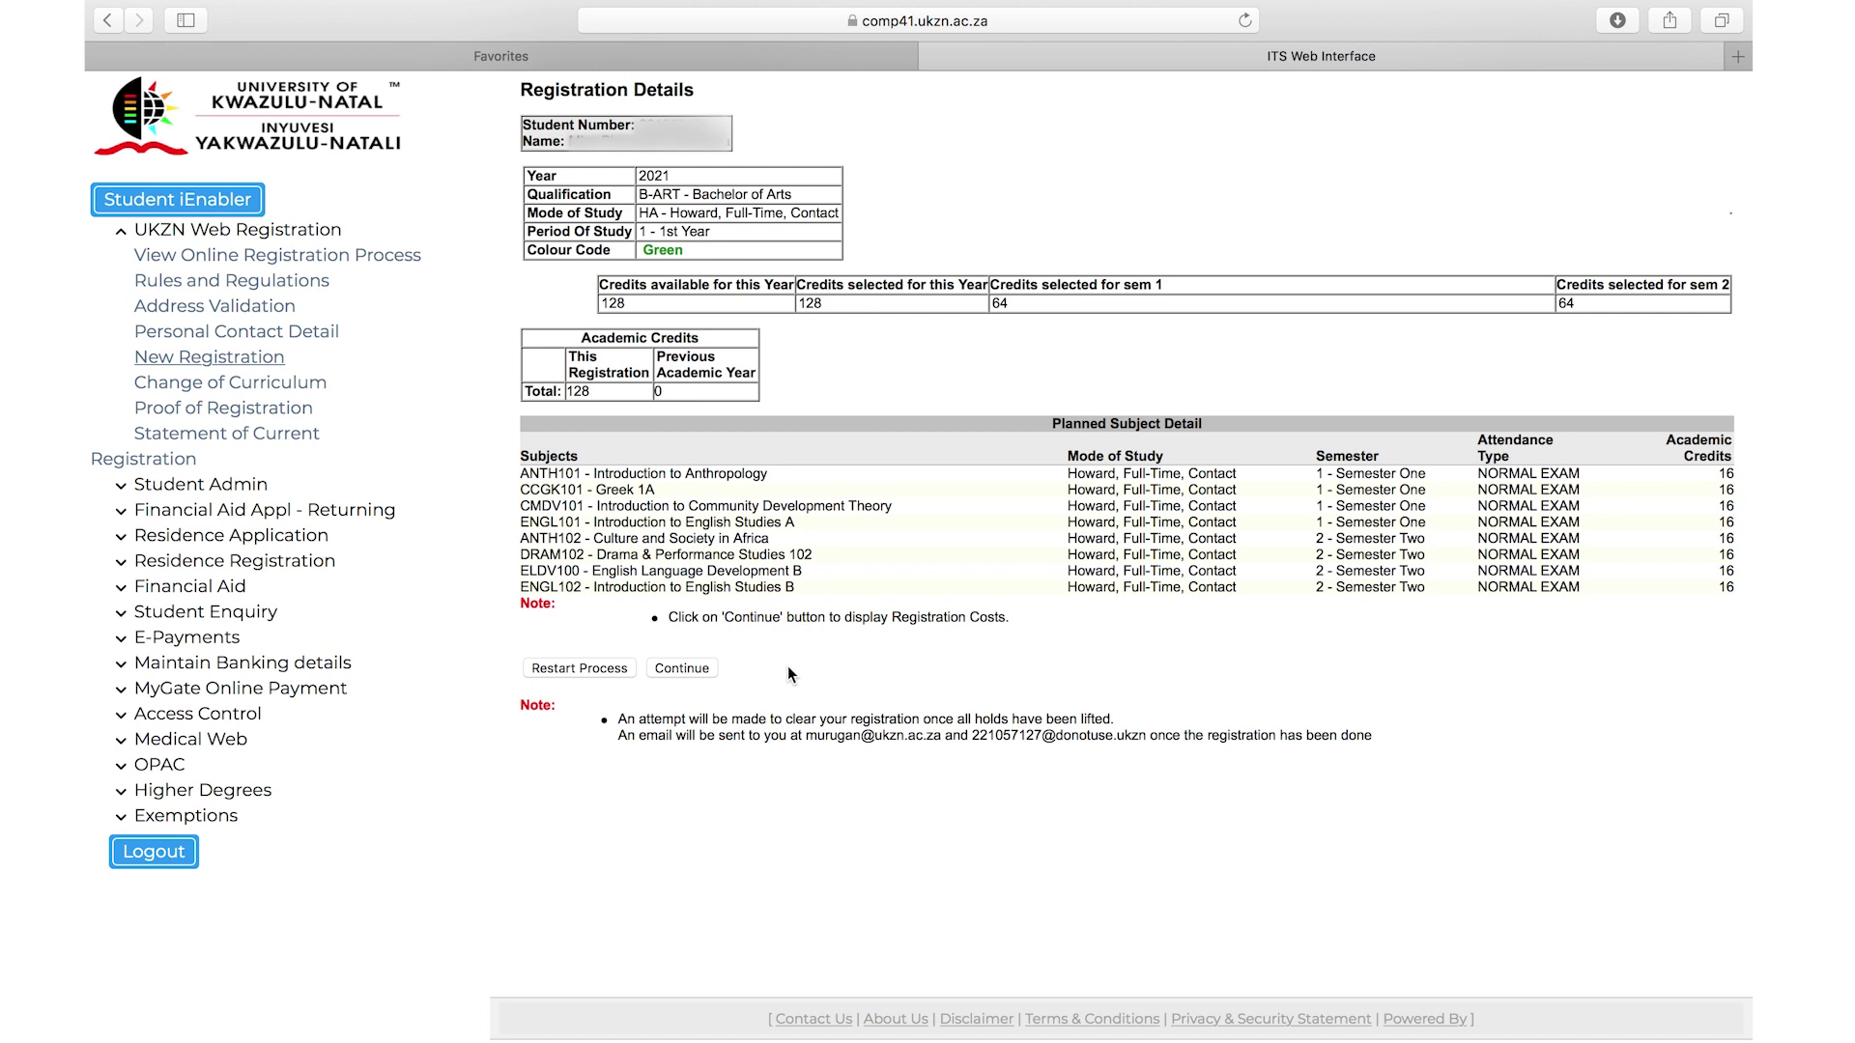
pyautogui.click(682, 669)
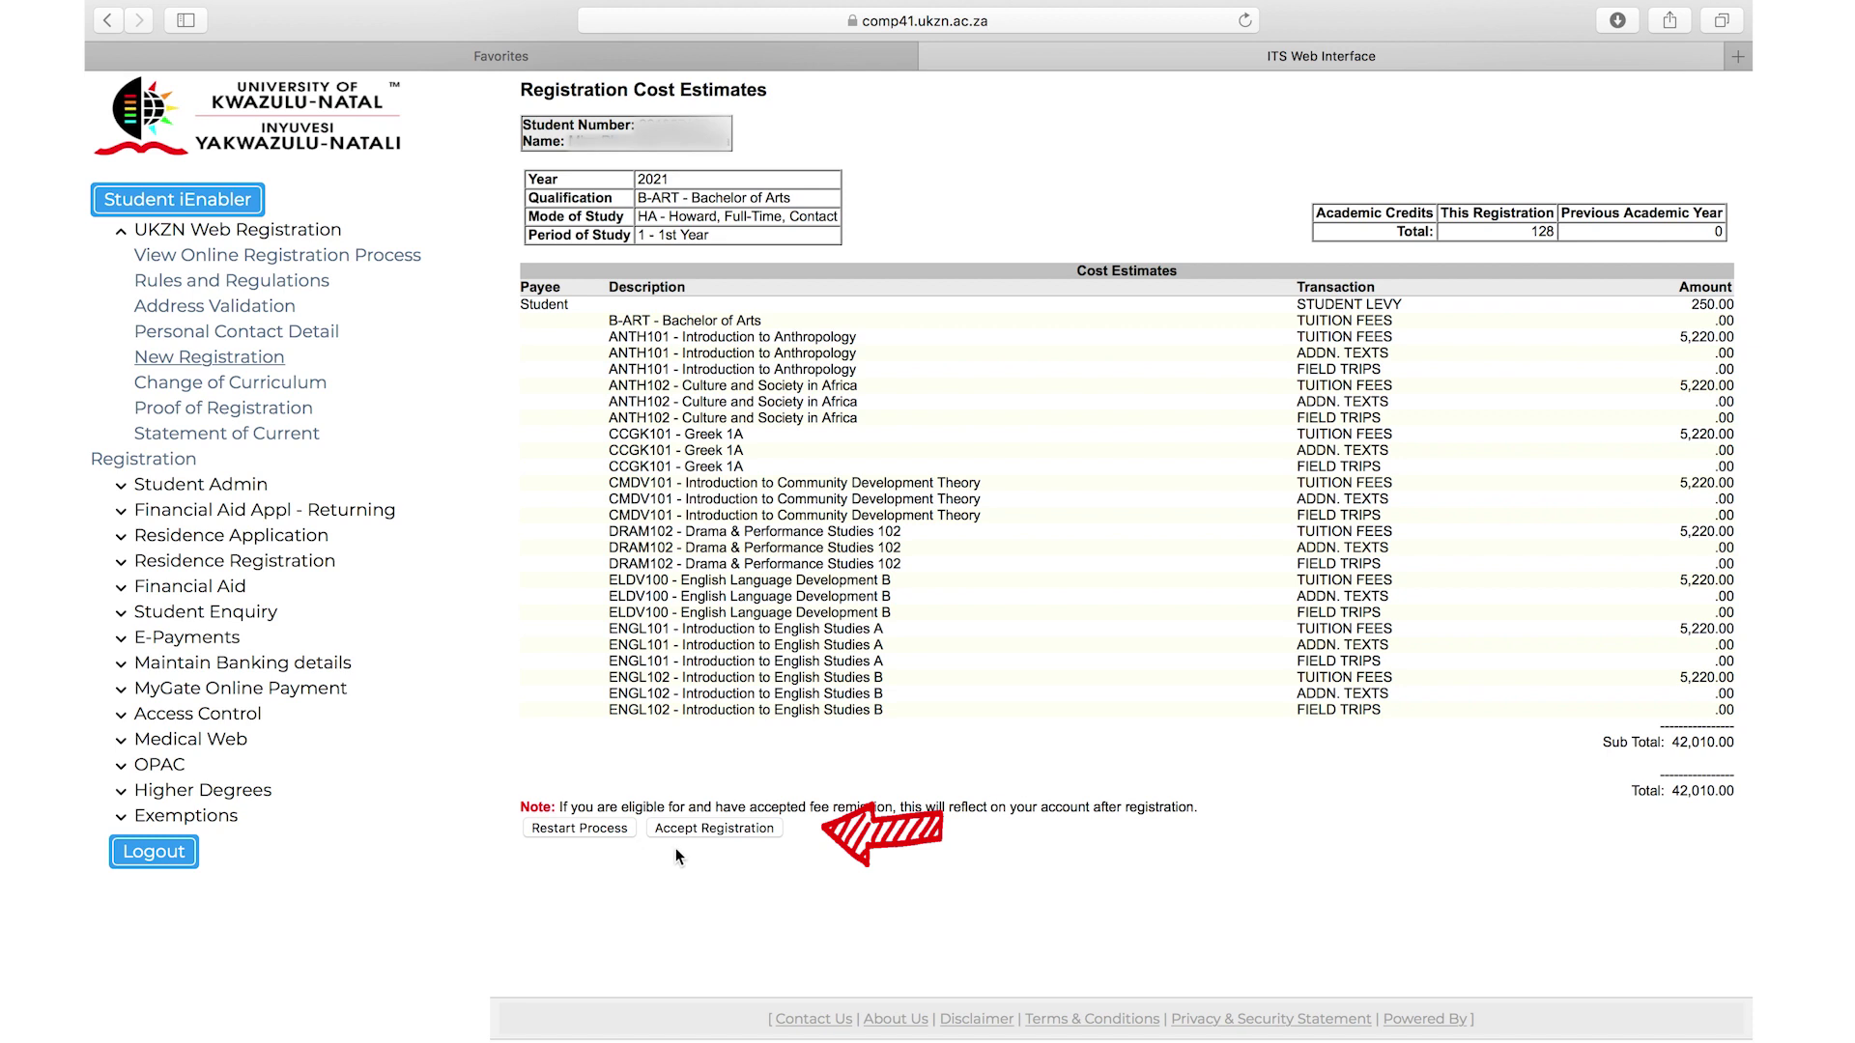
pyautogui.click(737, 833)
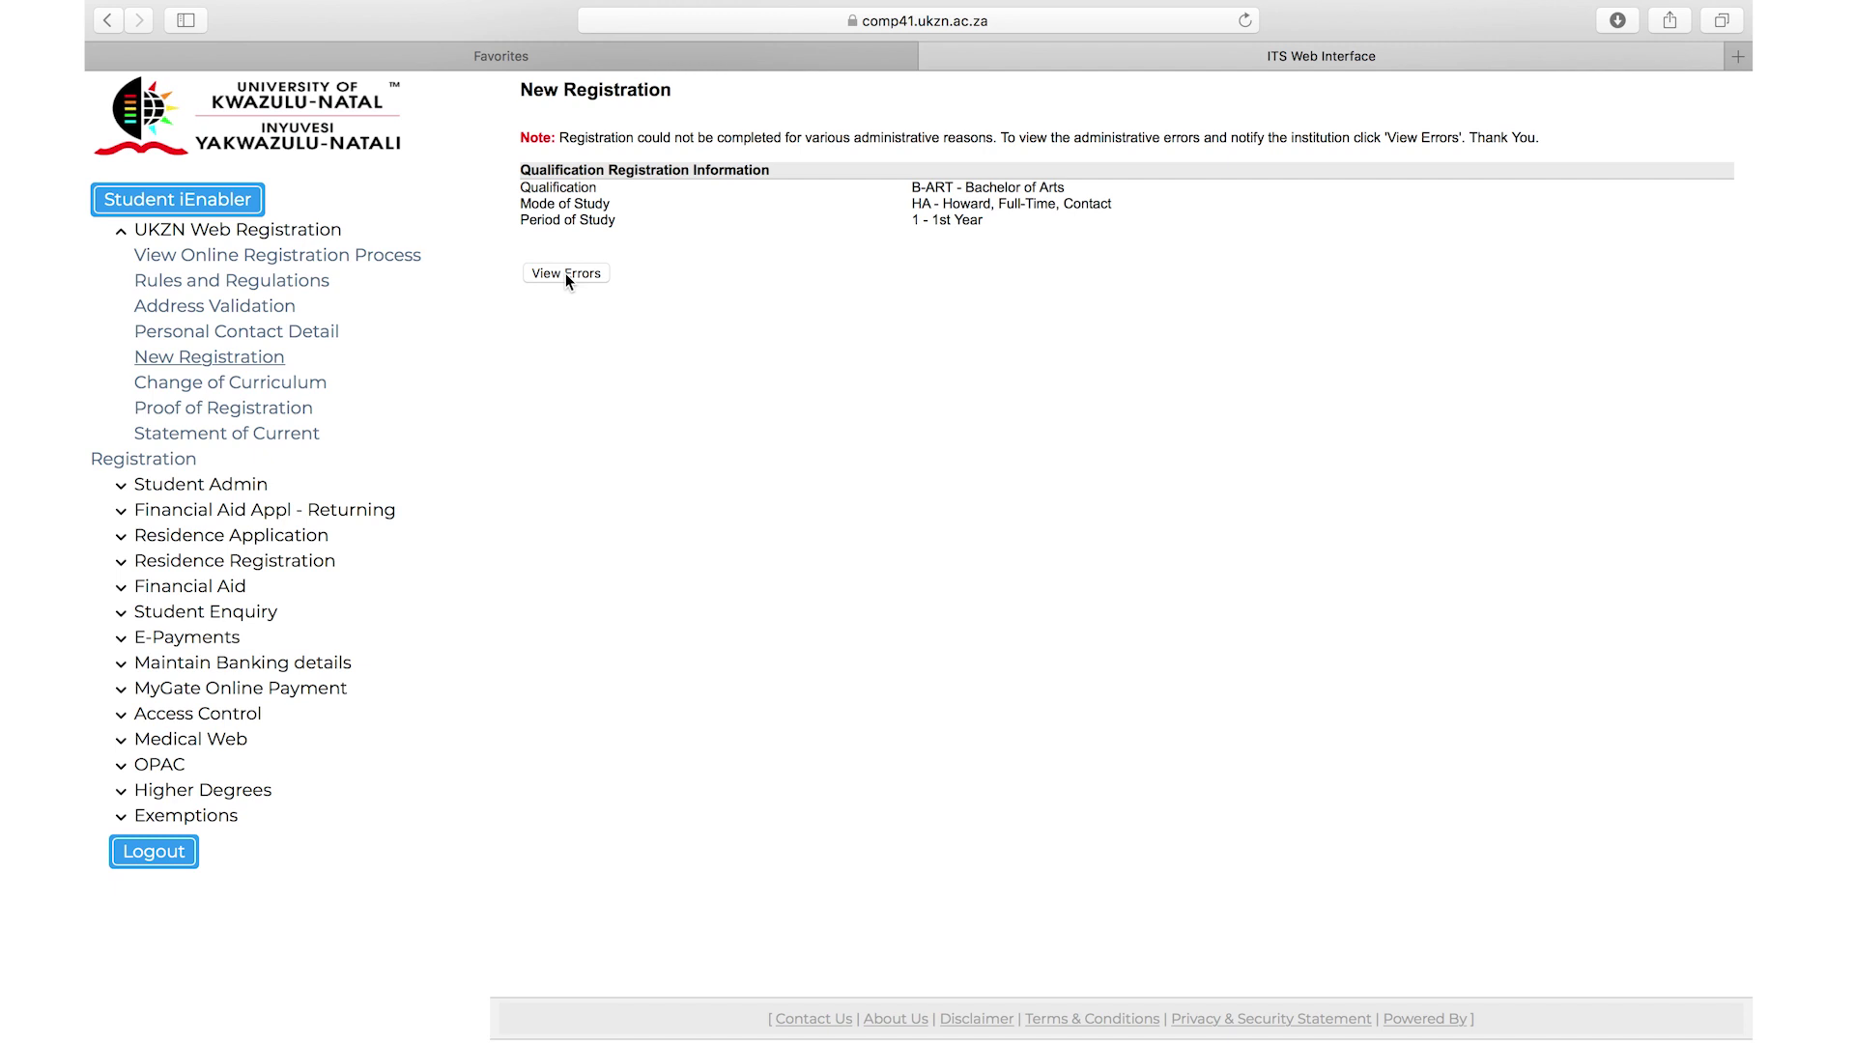
pyautogui.click(568, 277)
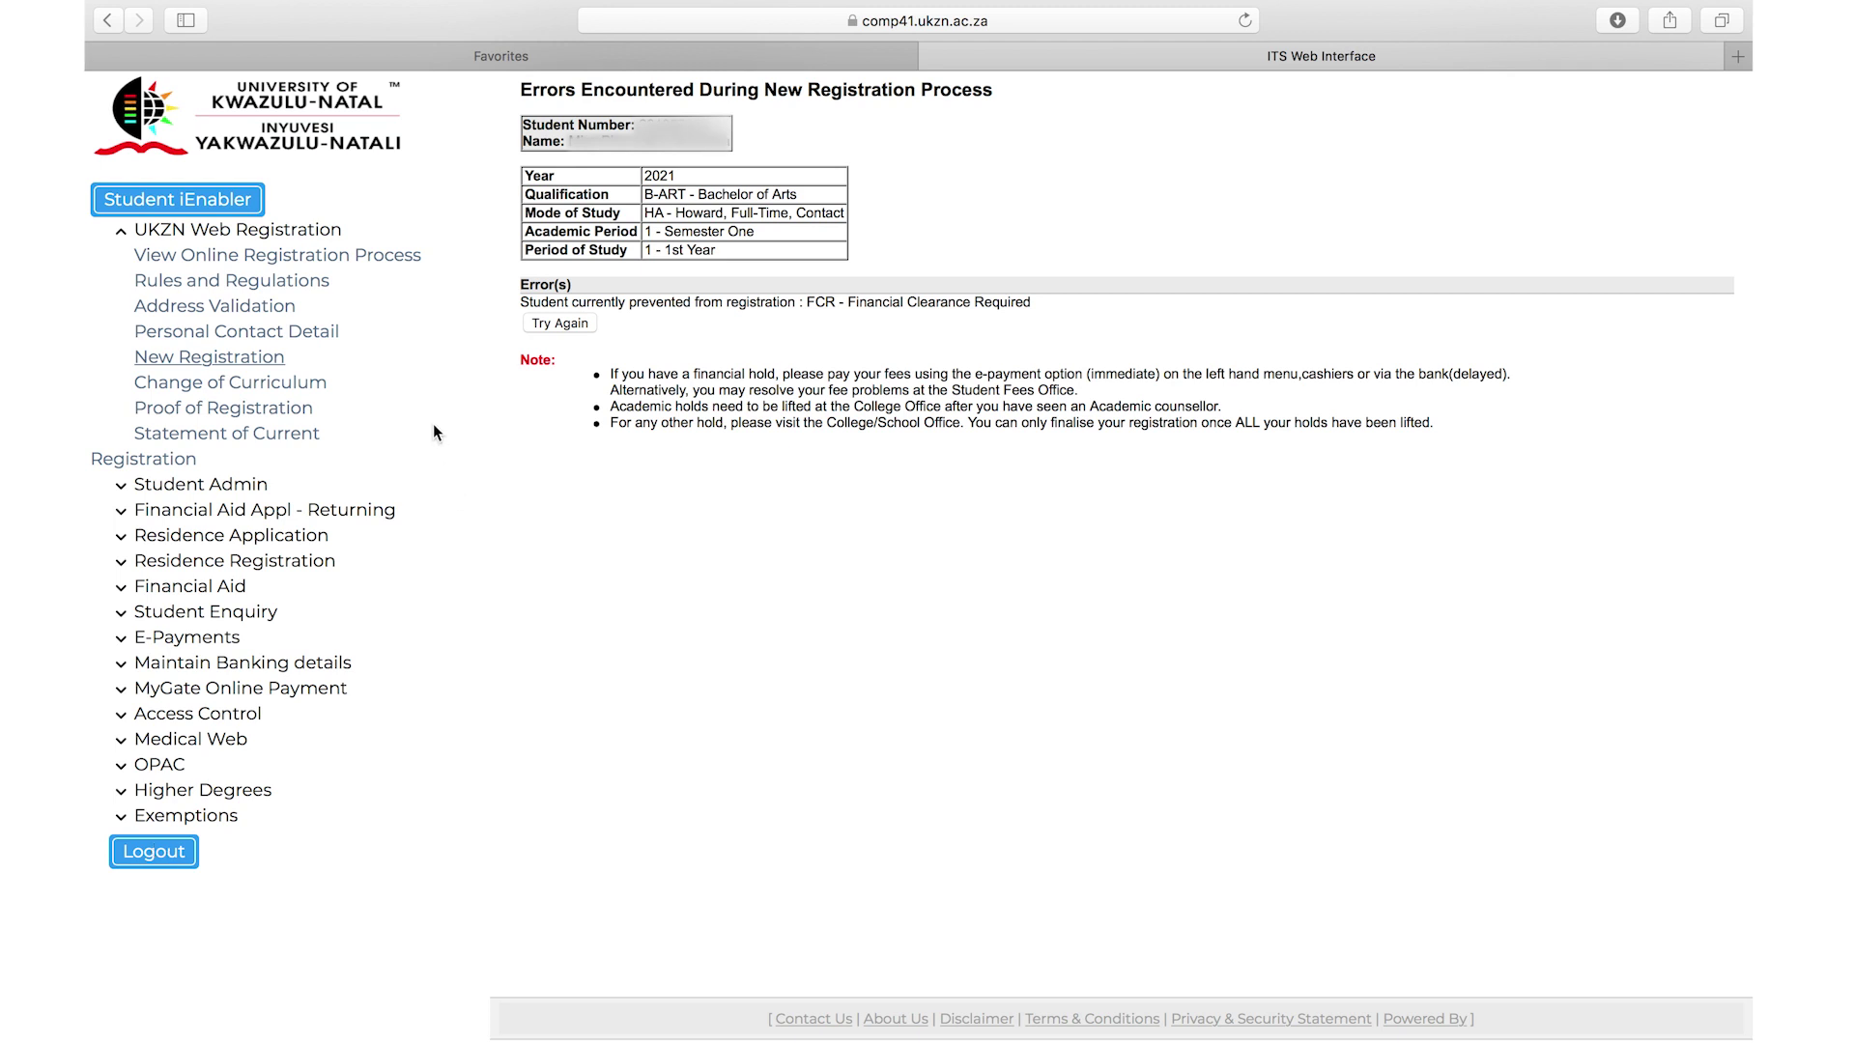
# Step: Reopen the new registration, continue to the cost estimates, and accept the registration, dismissing the completion message
pyautogui.click(261, 365)
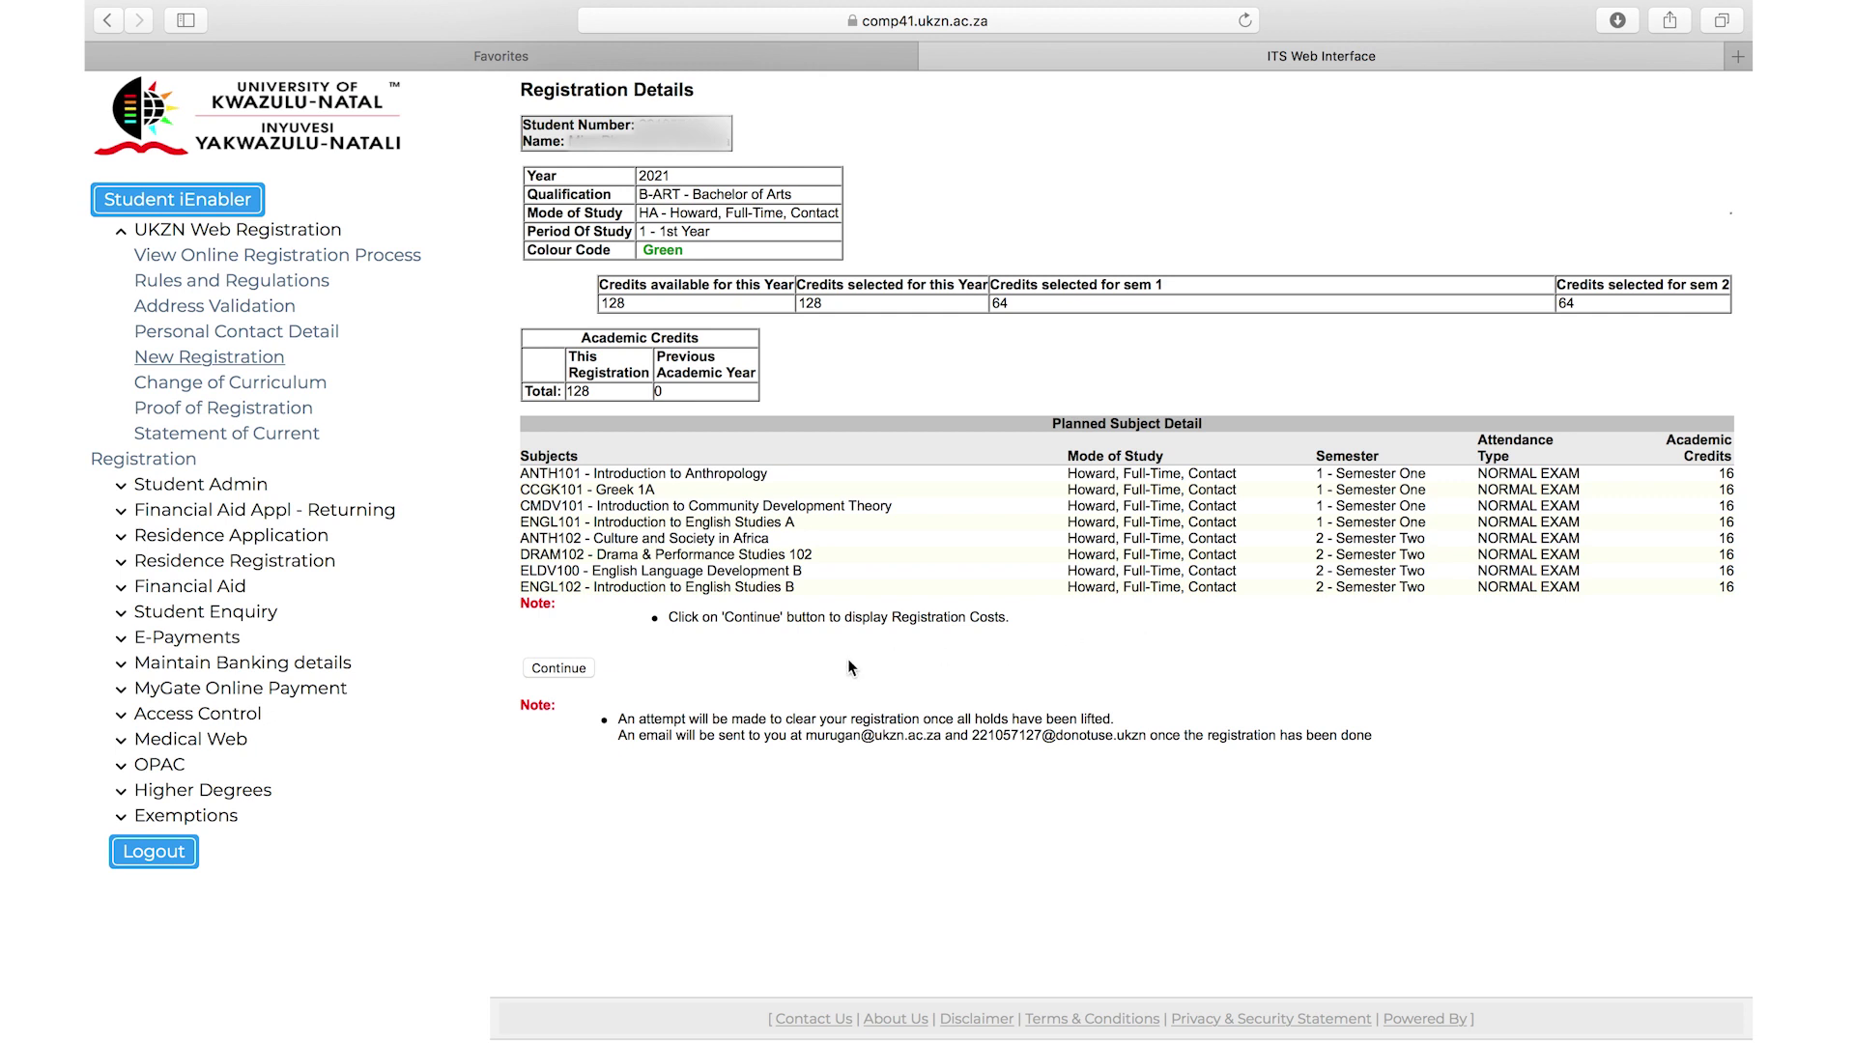
pyautogui.click(561, 669)
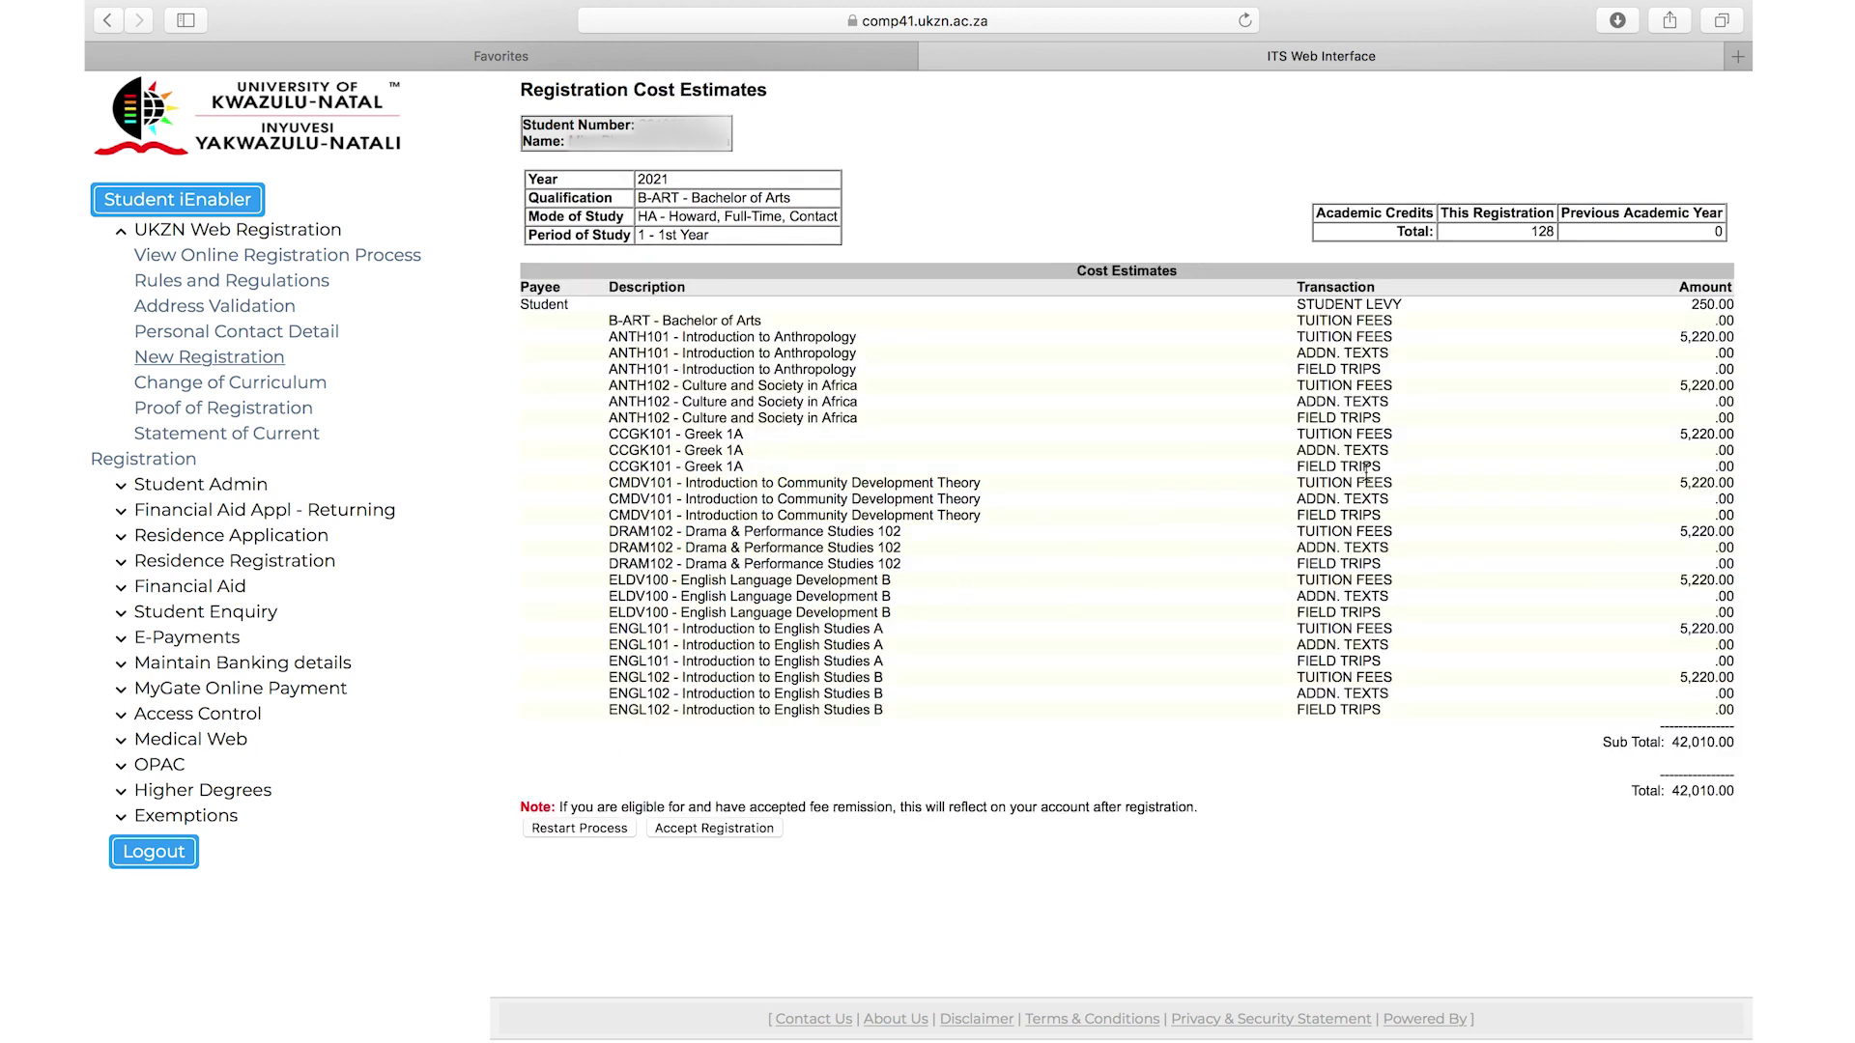
pyautogui.click(705, 833)
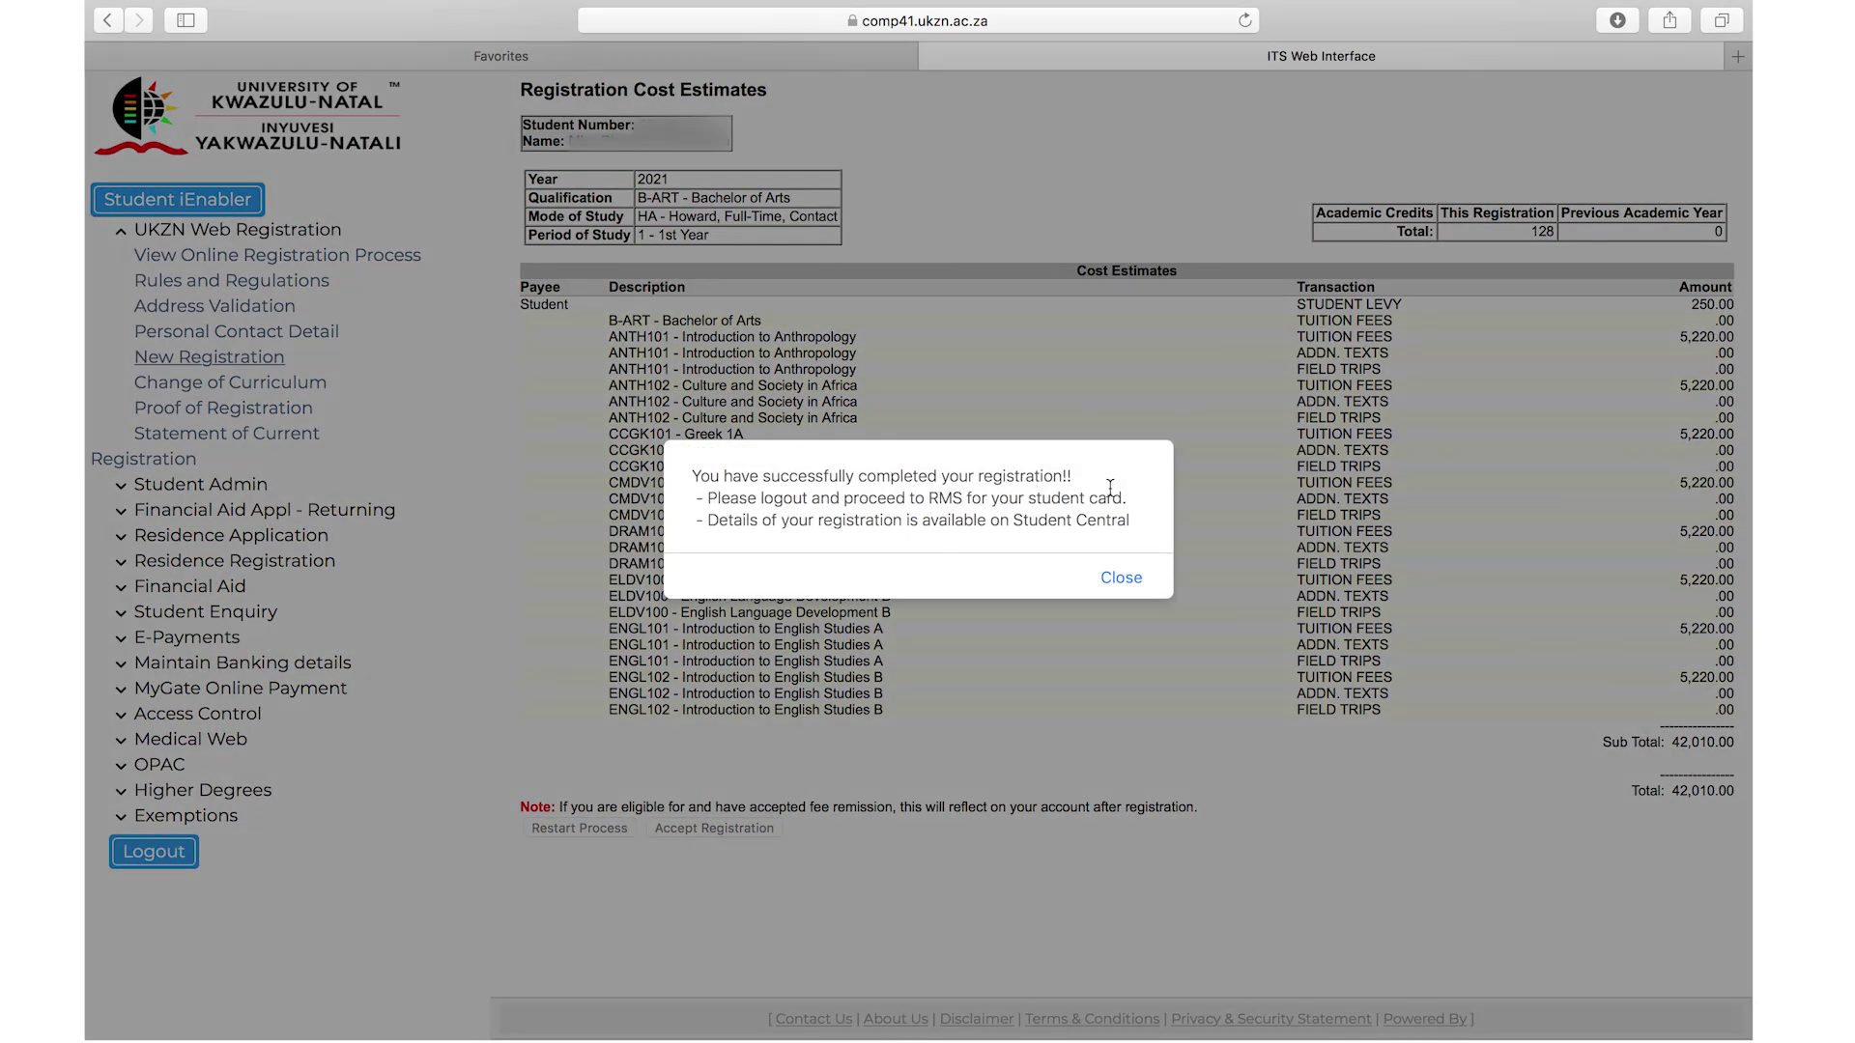
pyautogui.click(1121, 578)
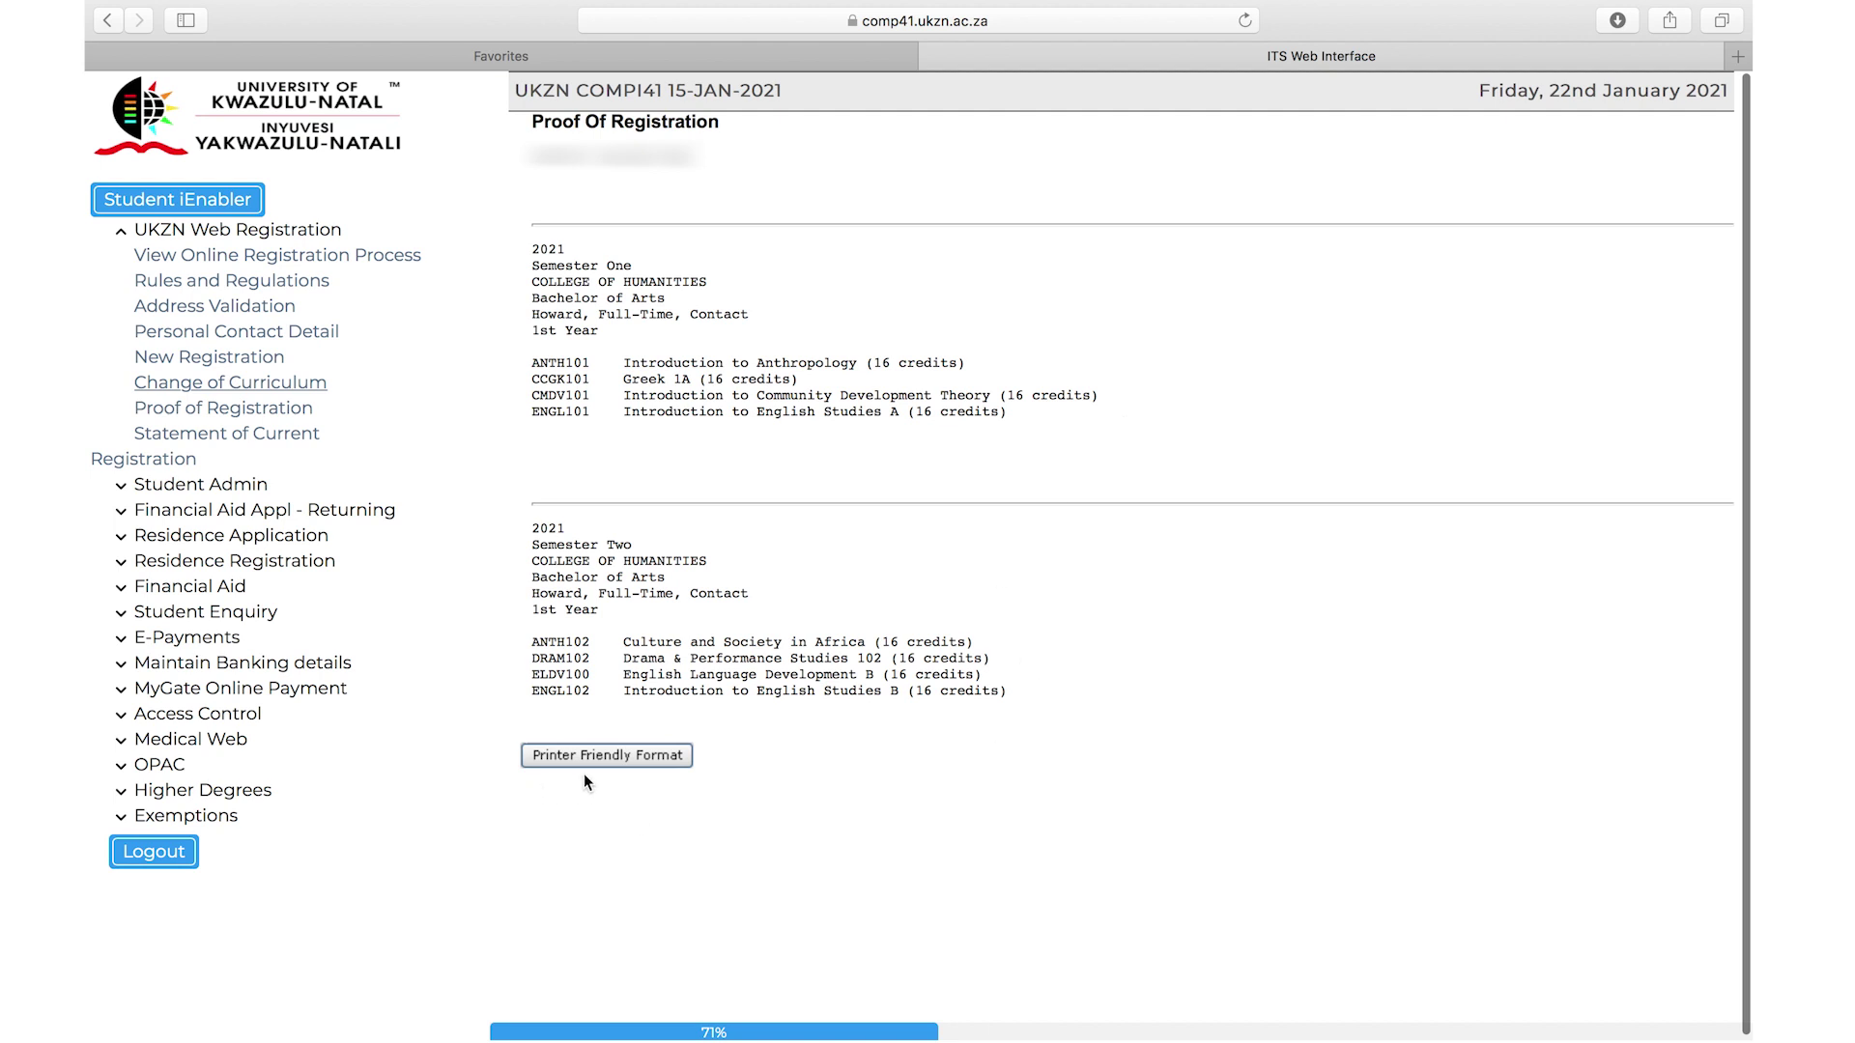
# Step: Open the proof of registration in printer-friendly format and bring up the page's save and print options
pyautogui.click(645, 762)
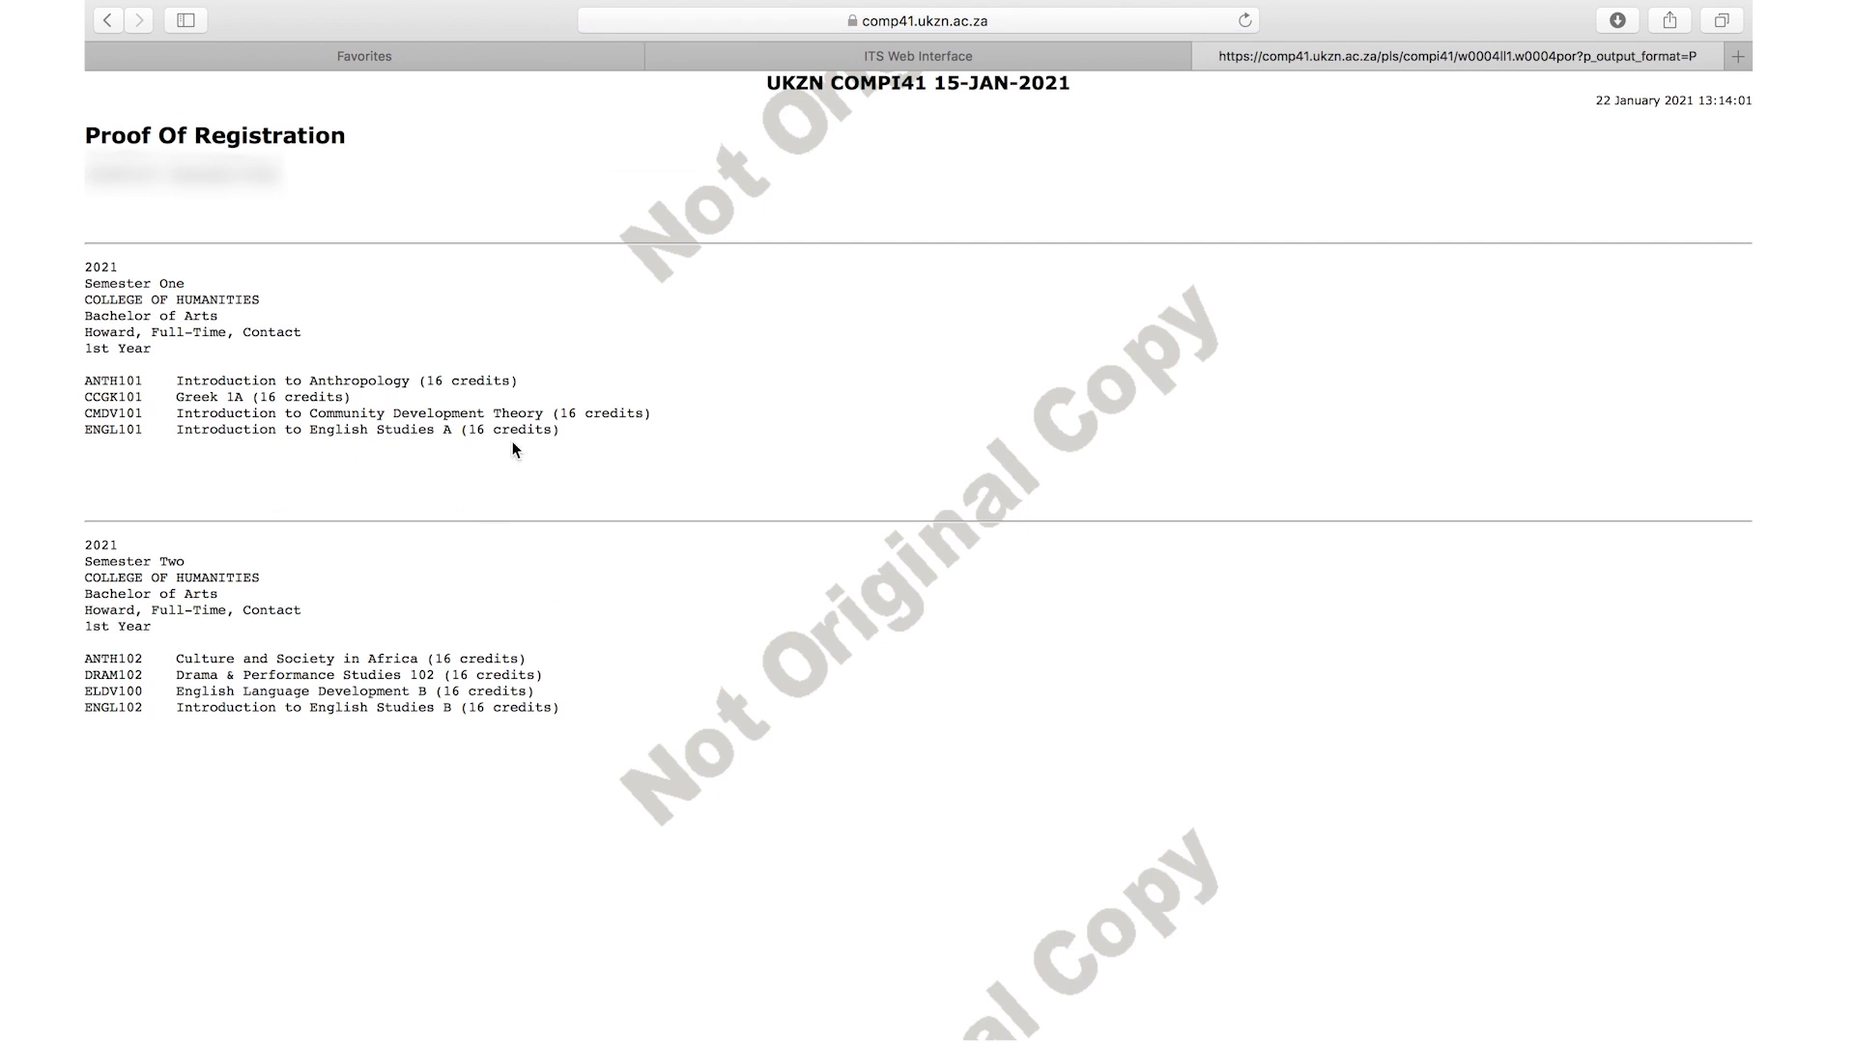
pyautogui.rightClick(643, 635)
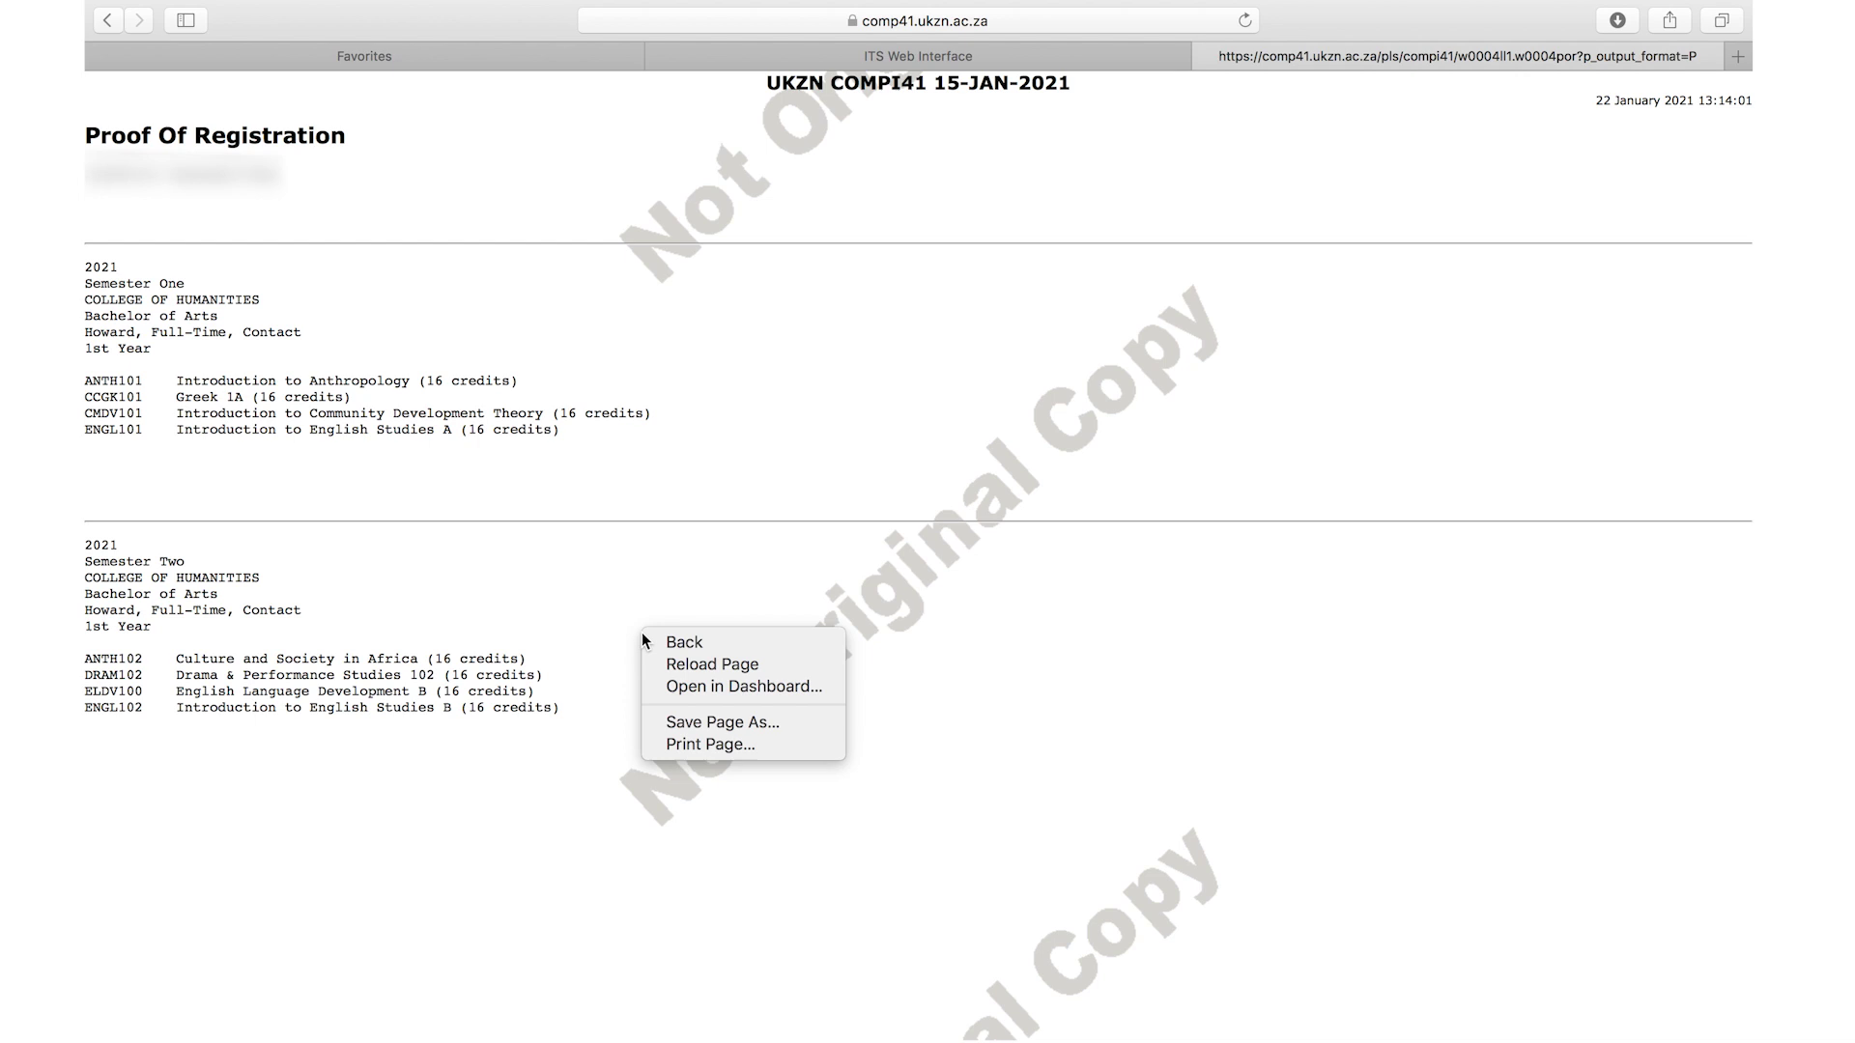